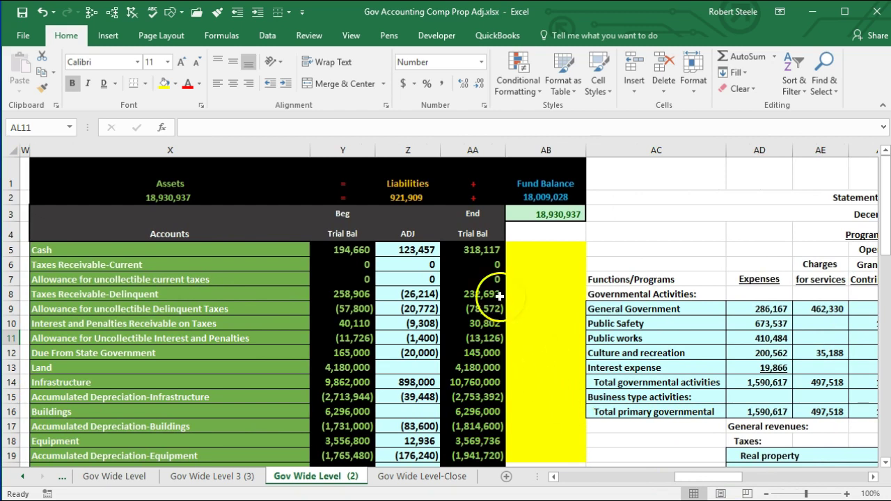
Review the transaction data, the journal entries and the trial balance's beginning, adjustment and ending columns
drag(474, 249, 473, 324)
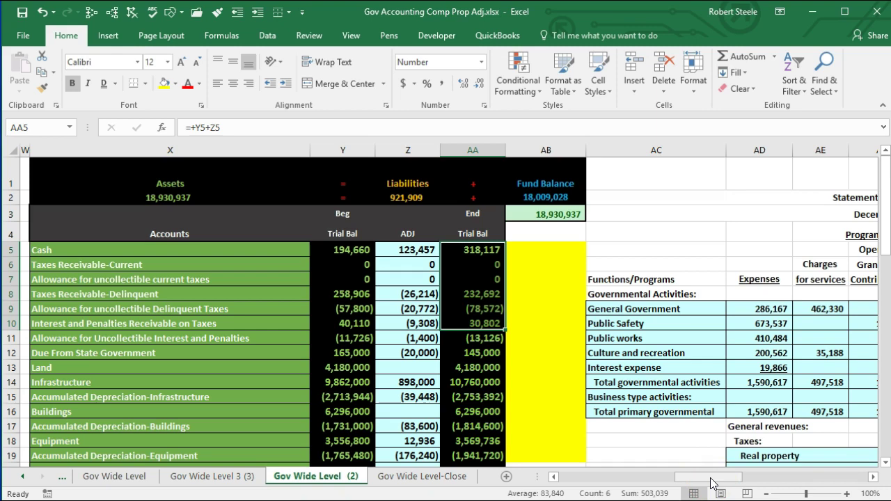
drag(712, 483, 592, 480)
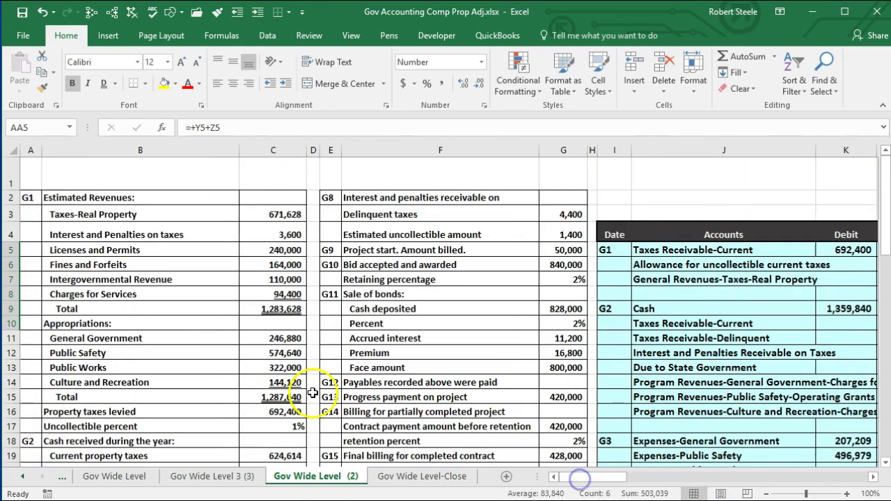
click(182, 352)
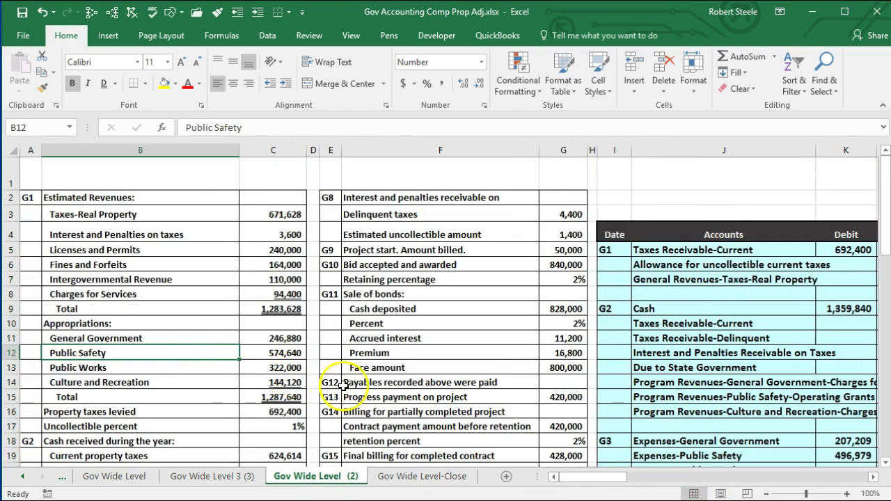
drag(585, 478, 673, 477)
click(532, 411)
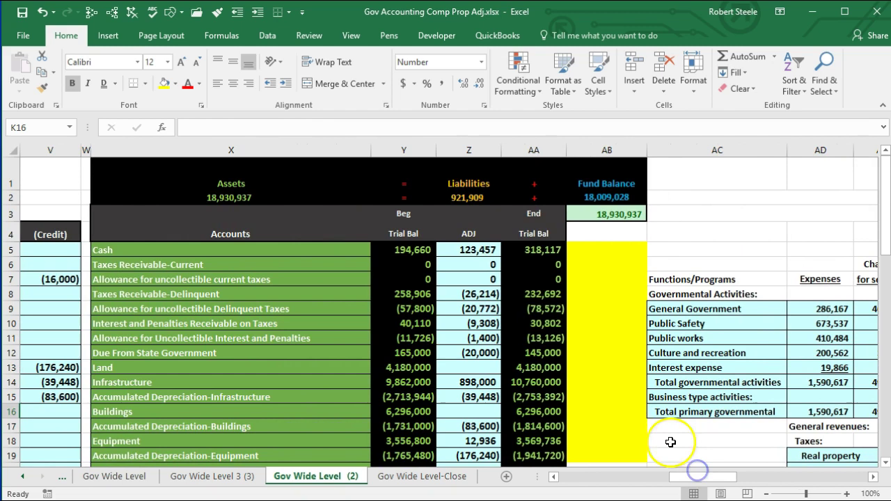
drag(480, 250, 479, 354)
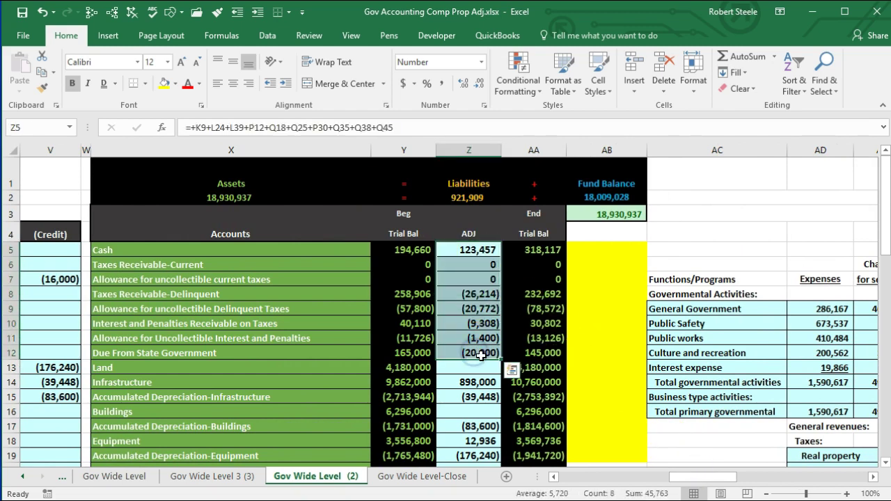
click(410, 233)
click(491, 235)
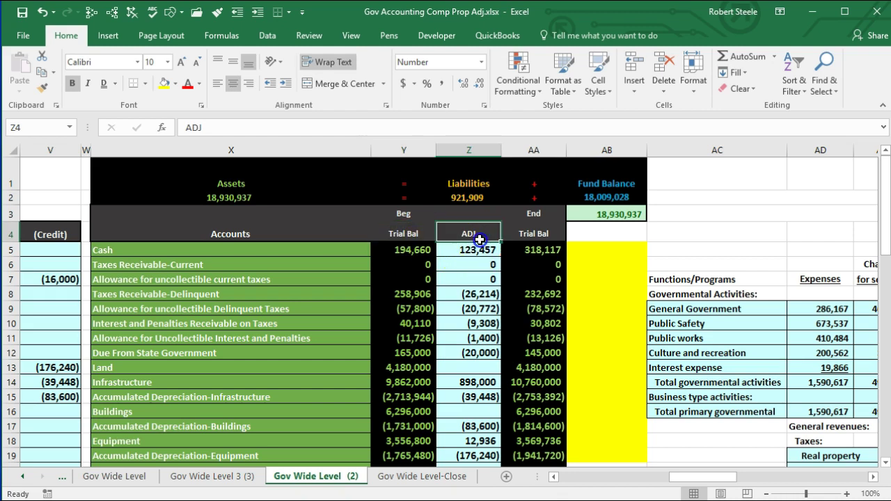
click(532, 235)
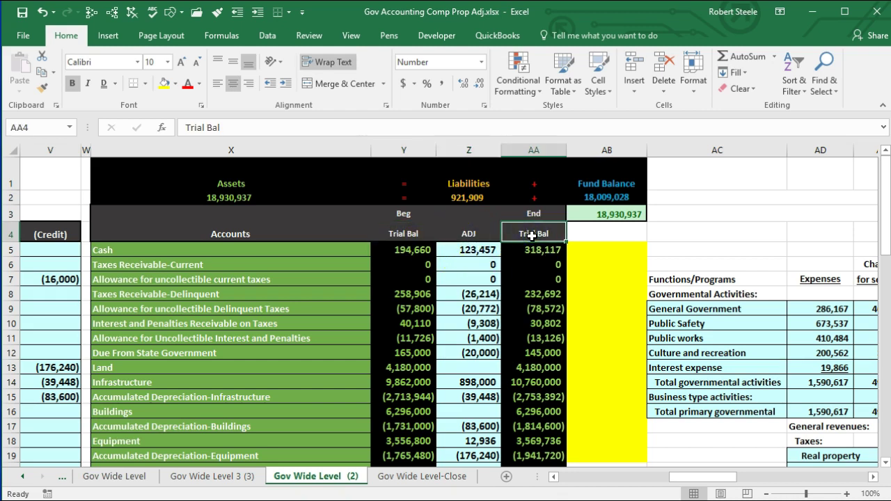
Examine the formula behind the ending trial balance's total debits less total credits in AA44
scroll(535, 248, down, 3)
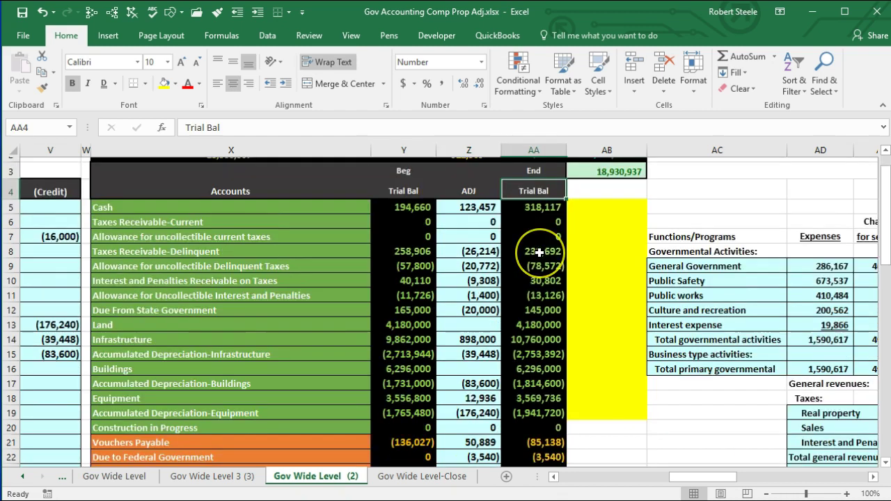
scroll(539, 253, down, 4)
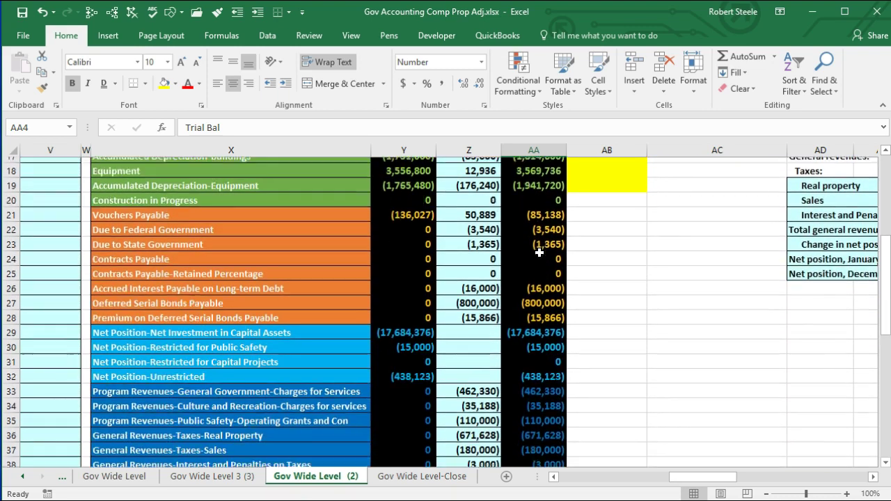
scroll(539, 253, down, 2)
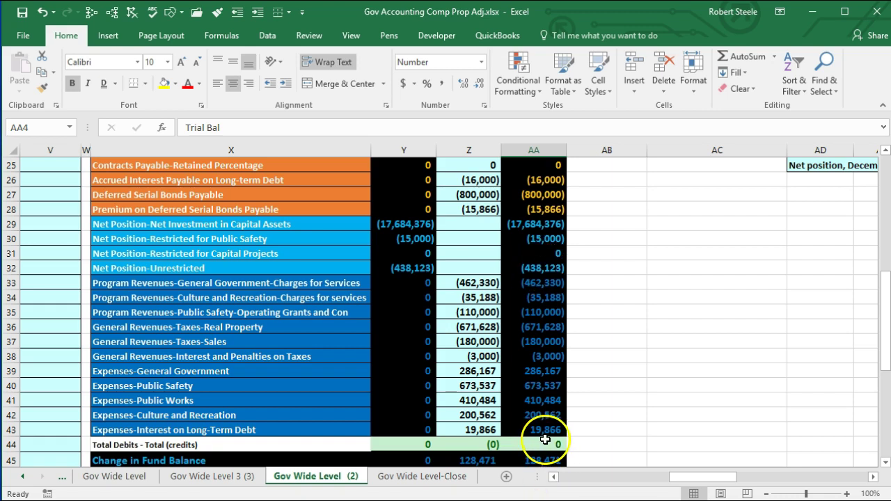
double_click(545, 441)
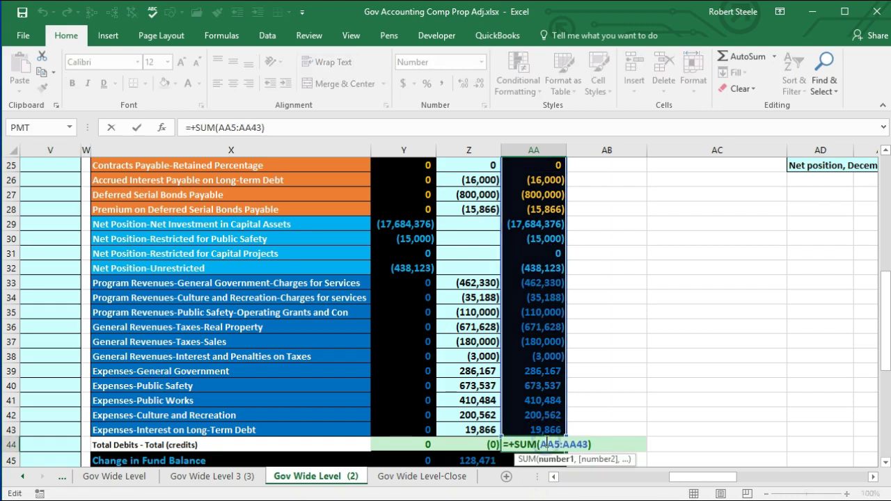
key(Return)
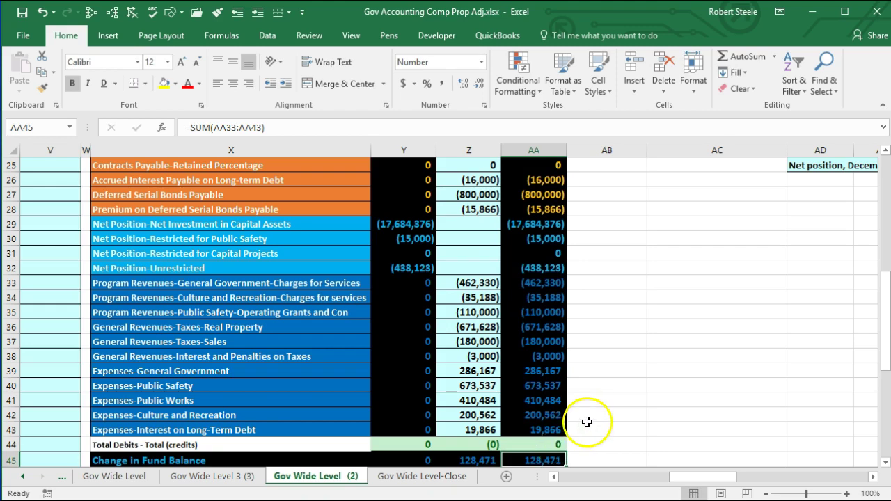
scroll(589, 422, up, 8)
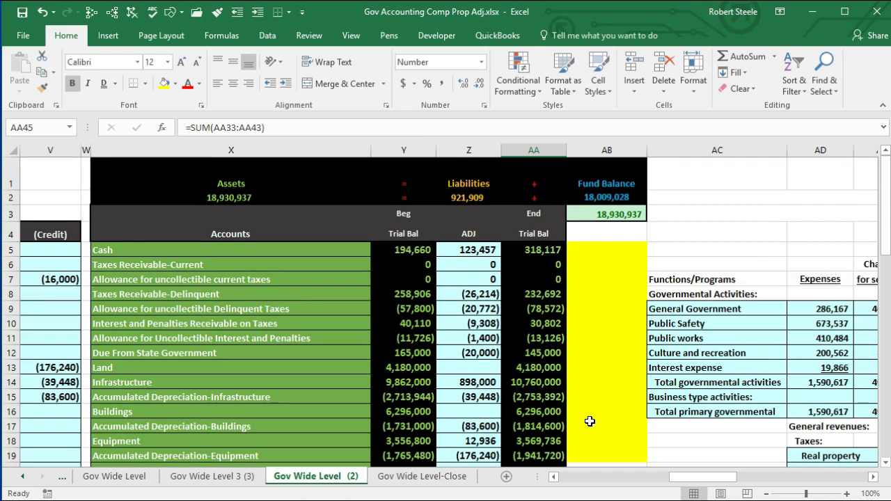
Change the yellow fill of cells AB5:AB19 beside the ending trial balance to white
scroll(595, 411, down, 1)
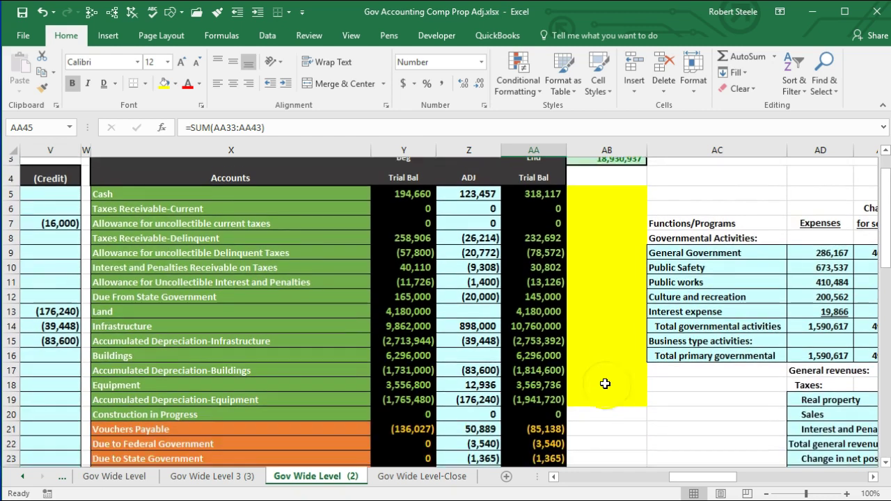
drag(608, 186, 608, 396)
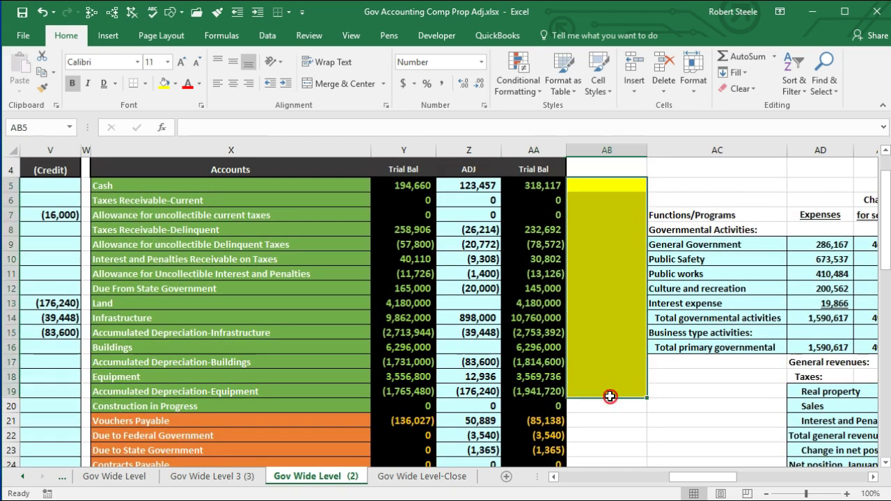
right_click(609, 396)
click(679, 435)
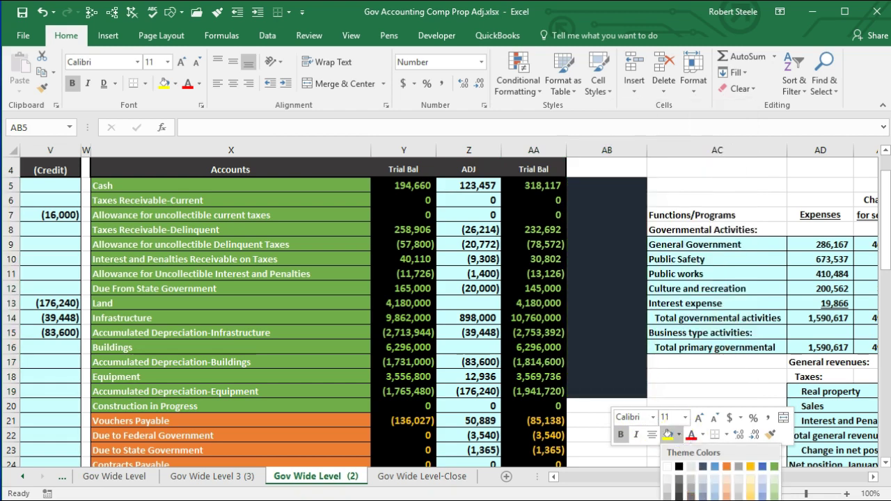
click(667, 465)
click(609, 362)
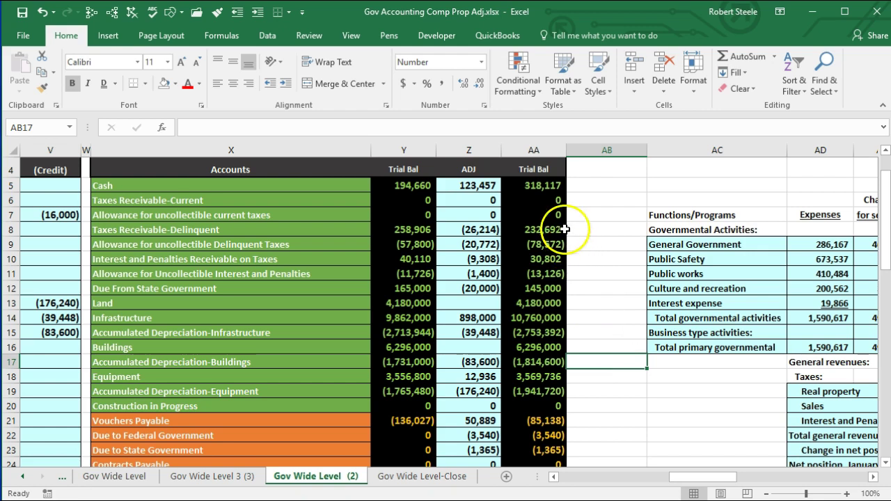
Review the completed Statement of Activities and the blank Statement of Net Position beyond it
click(604, 273)
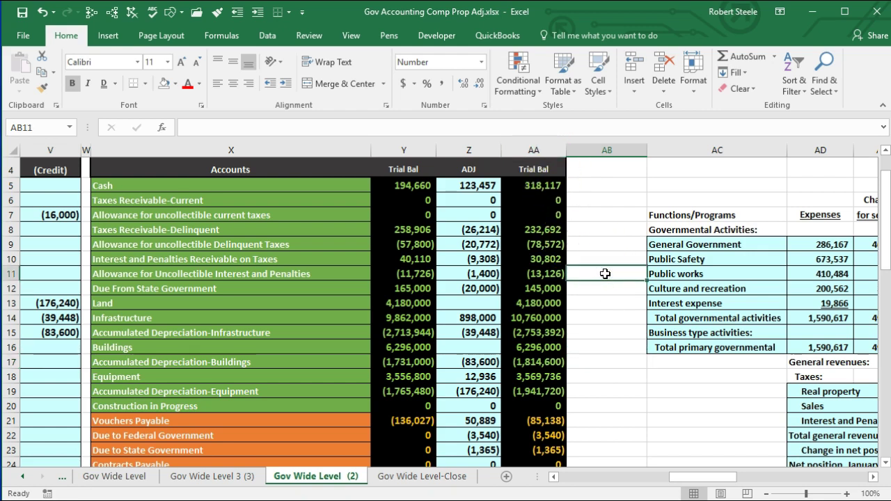
key(Right)
key(Right)
key(Right)
key(Right)
key(Right)
key(Right)
key(Right)
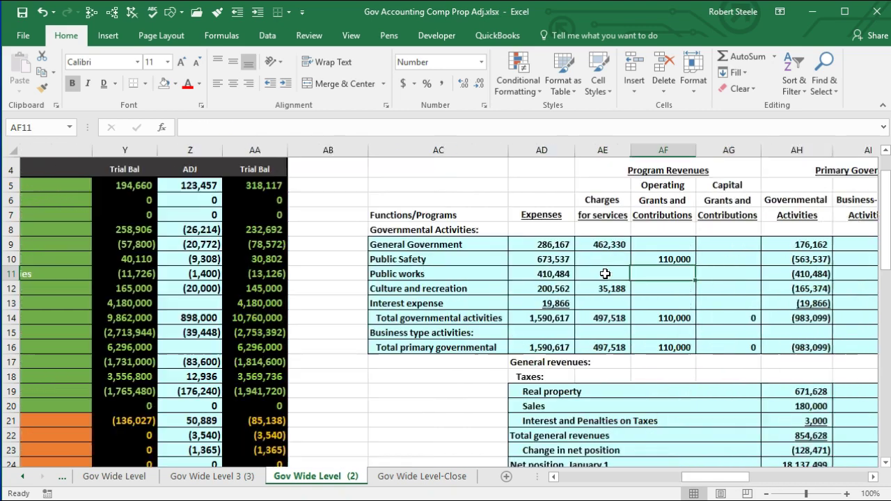
scroll(605, 273, up, 1)
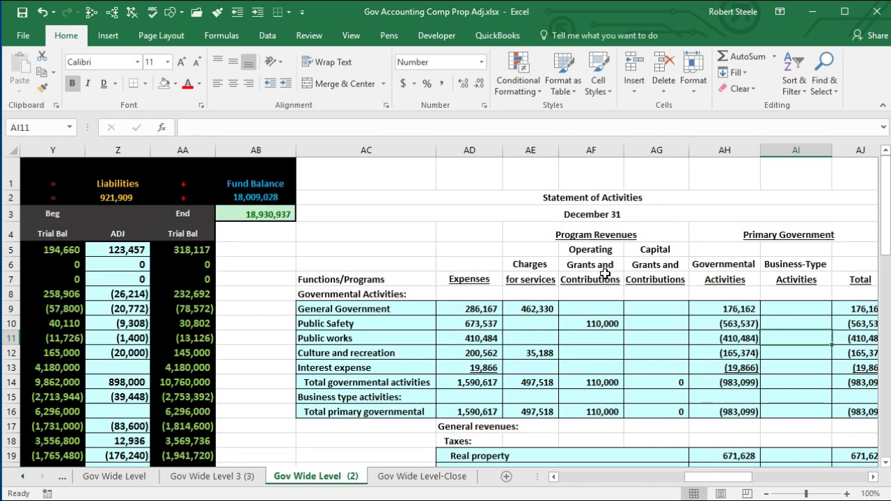
key(Right)
key(Right)
key(Right)
key(Right)
key(Right)
key(Right)
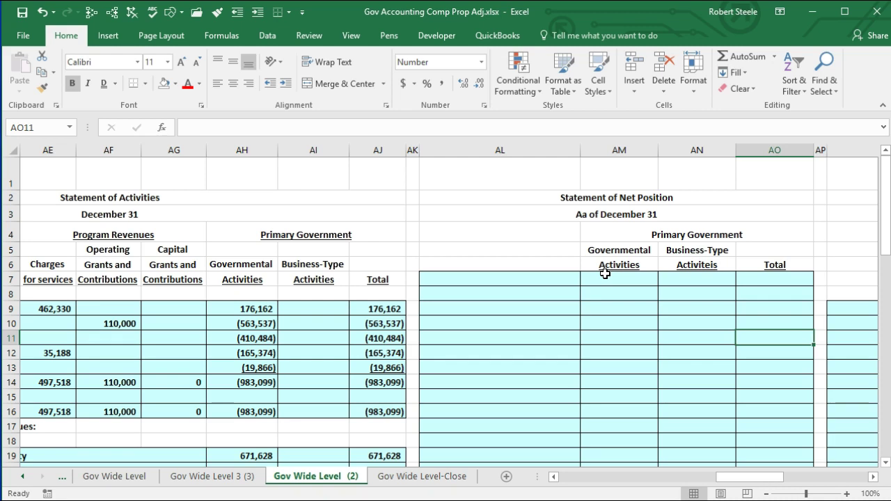
Enter the heading "Assets:" in AL7 of the Statement of Net Position and the line label "Cash" below it
key(Left)
key(Left)
key(Left)
key(Up)
key(Up)
key(Up)
key(Up)
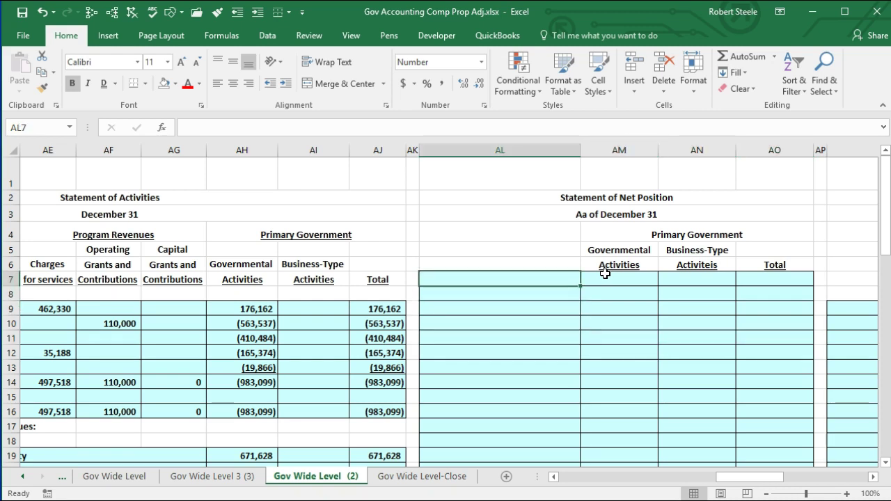
text(Assets:)
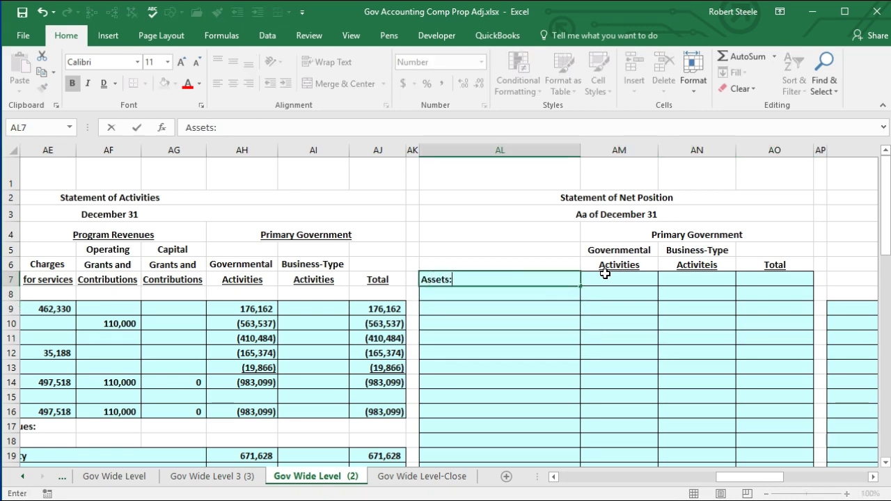
key(Return)
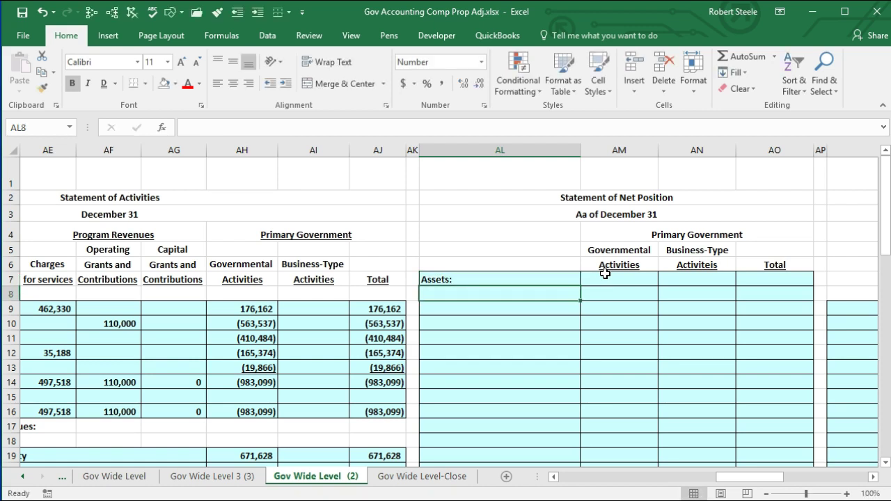
text(Cash)
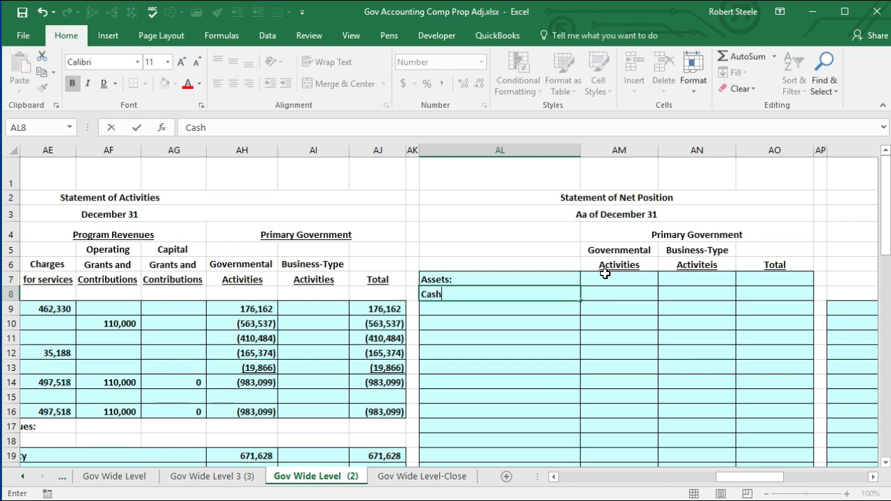
key(Tab)
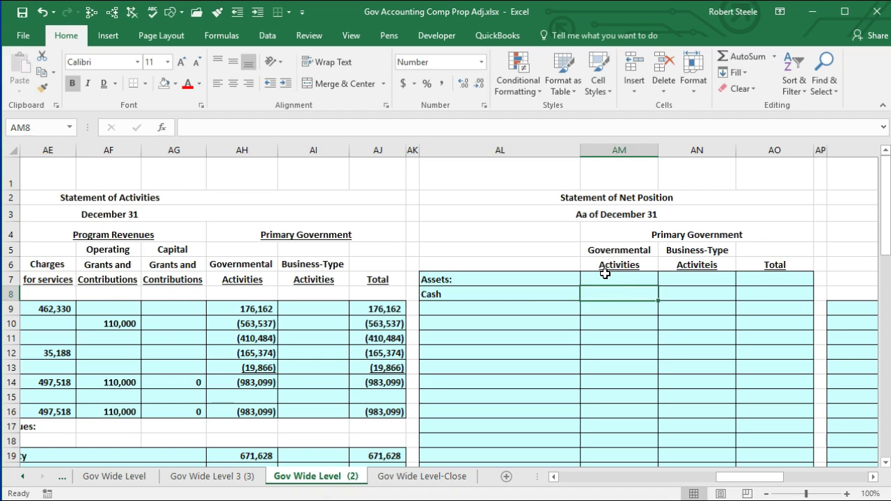
Link the Cash amount under Governmental Activities in AM8 to the ending trial balance cash in AA5
text(=)
key(Left)
key(Left)
key(Left)
key(Left)
key(Left)
key(Left)
key(Left)
key(Left)
key(Left)
key(Left)
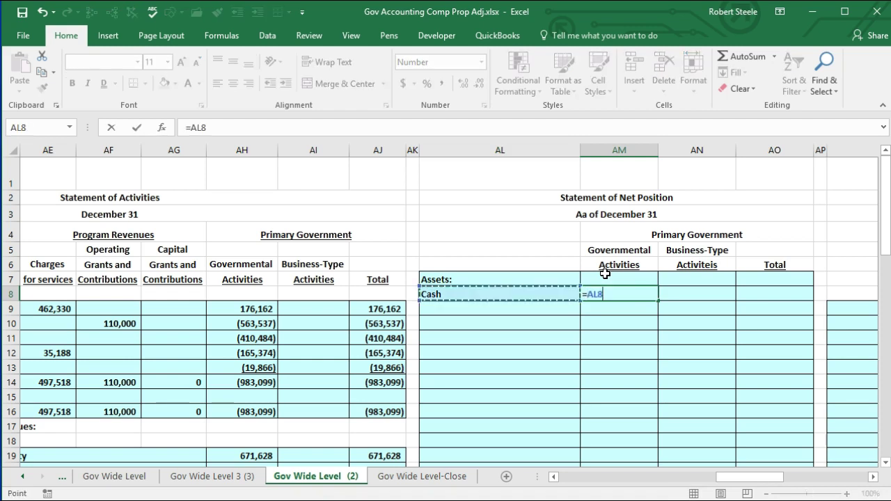
key(Left)
key(Left)
key(Left)
key(Left)
key(Left)
key(Left)
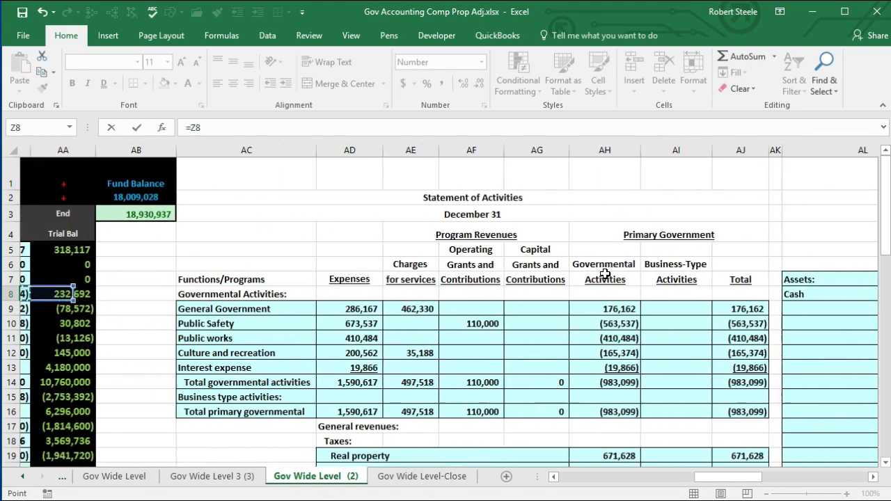
key(Up)
key(Up)
key(Up)
key(Right)
key(Right)
key(Right)
key(Right)
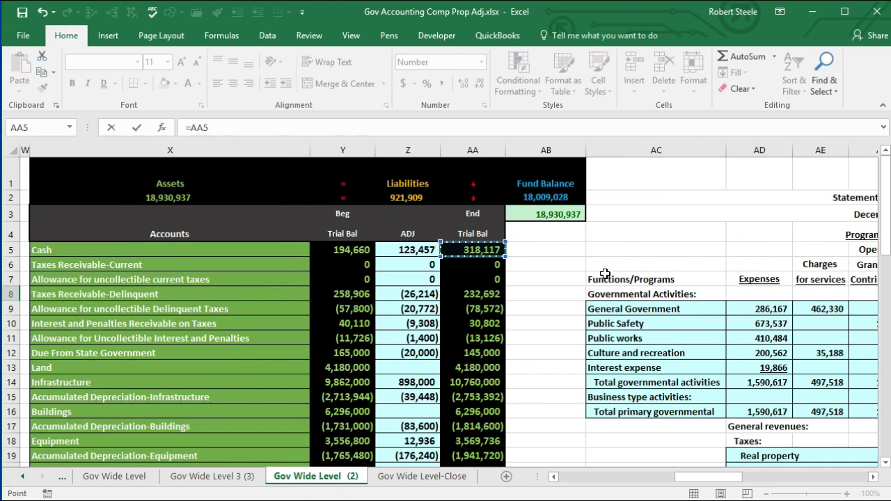
key(Return)
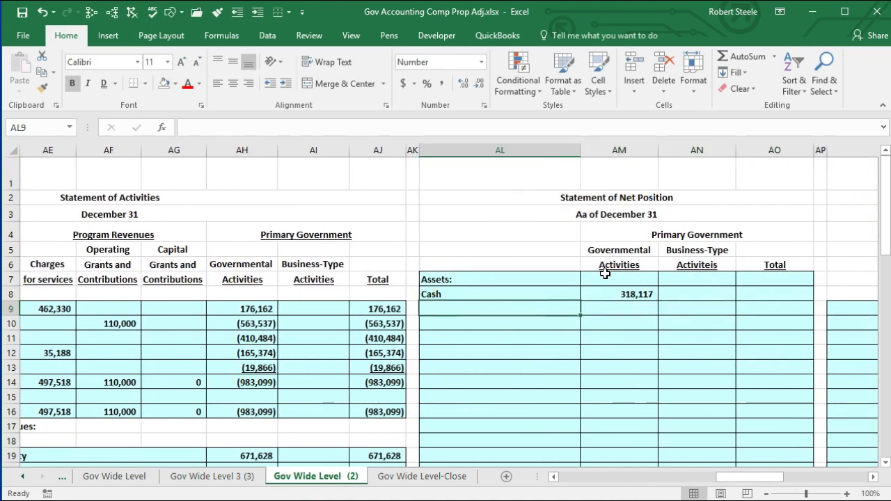
Enter the line label "Receivables, net" below Cash in AL9
text(Rece)
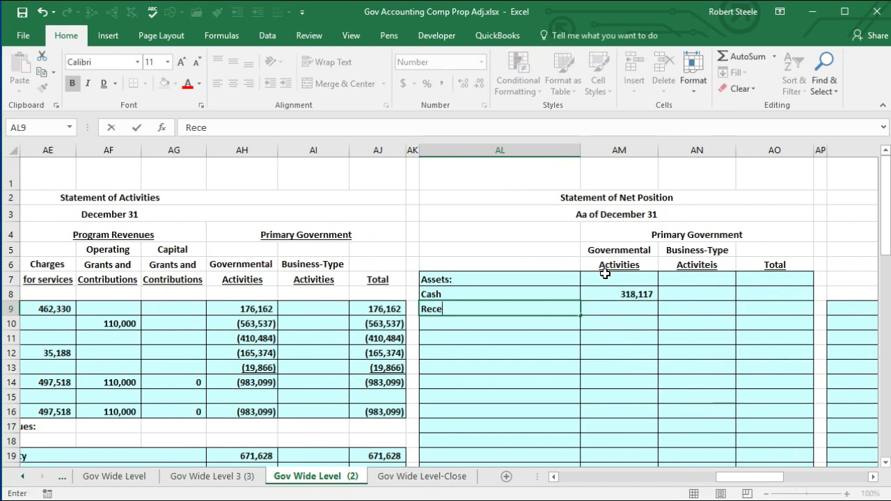
text(ivables)
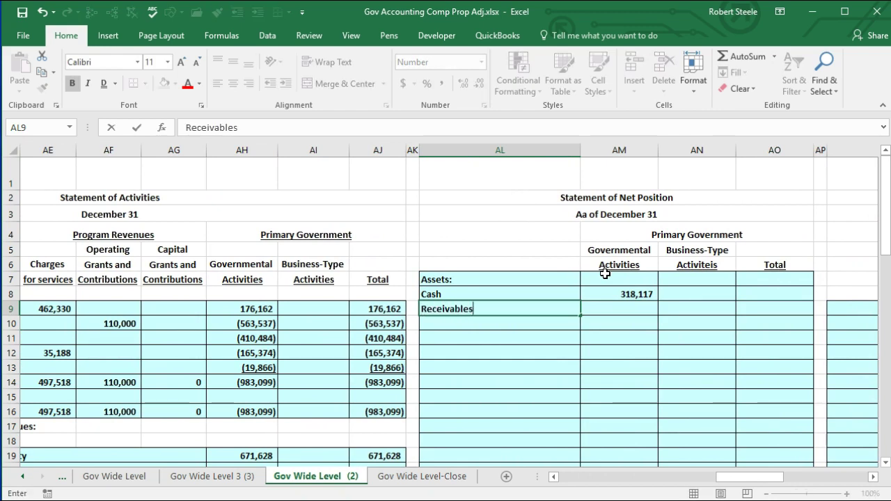
text(, net)
key(Tab)
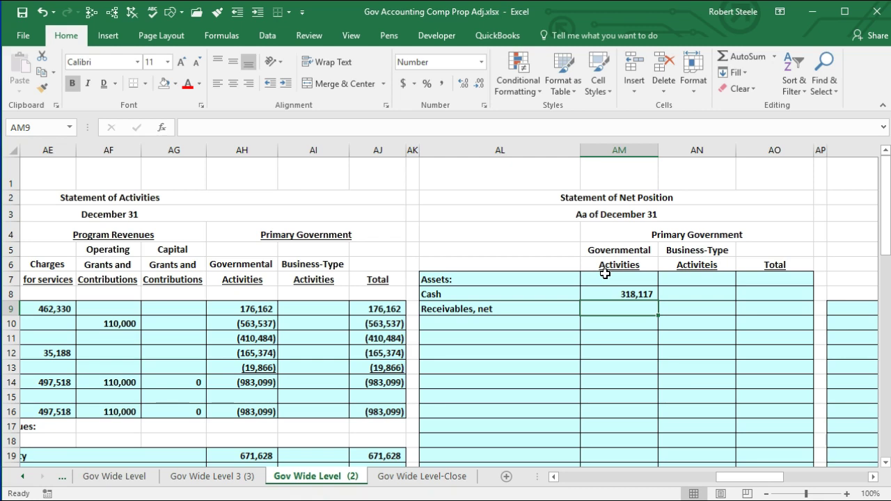
Enter a SUM formula in AM9 for Receivables, net, adding the ending trial balance receivables and allowances in AA6:AA11
text(=sum()
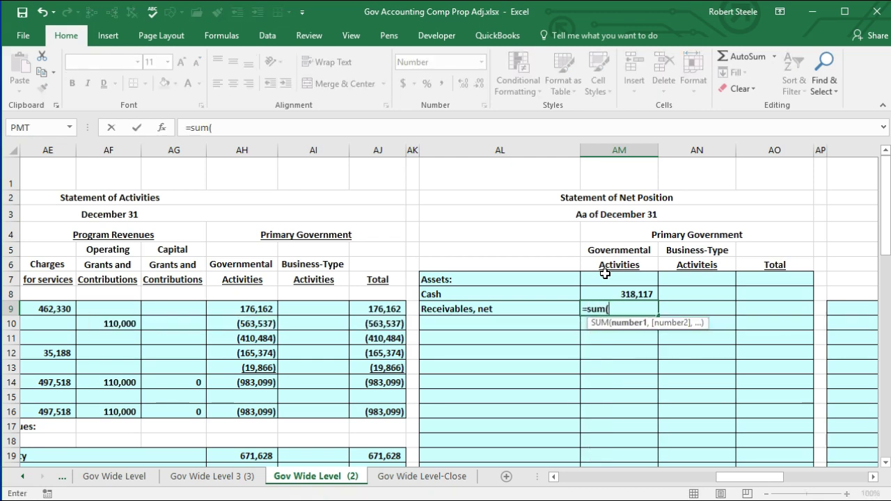
key(Left)
key(Left)
key(Left)
key(Left)
key(Left)
key(Left)
key(Left)
key(Left)
key(Left)
key(Left)
key(Left)
key(Left)
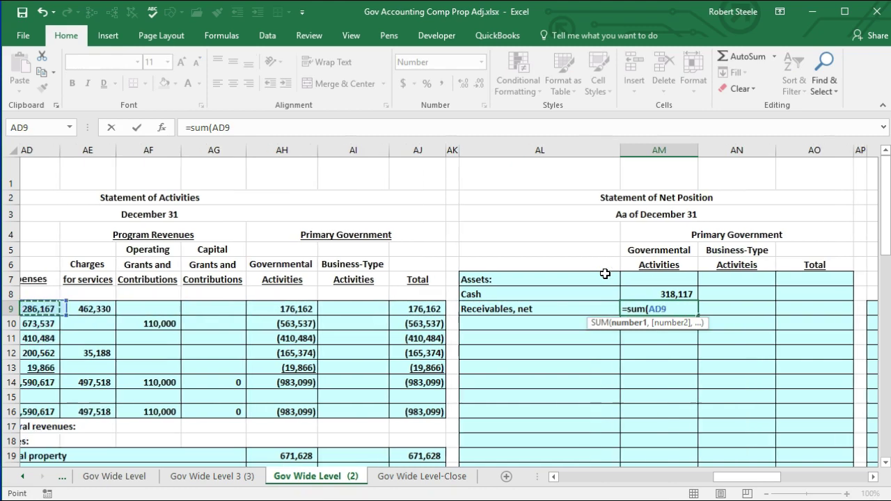
key(Left)
key(Left)
key(Left)
key(Left)
key(Up)
key(Up)
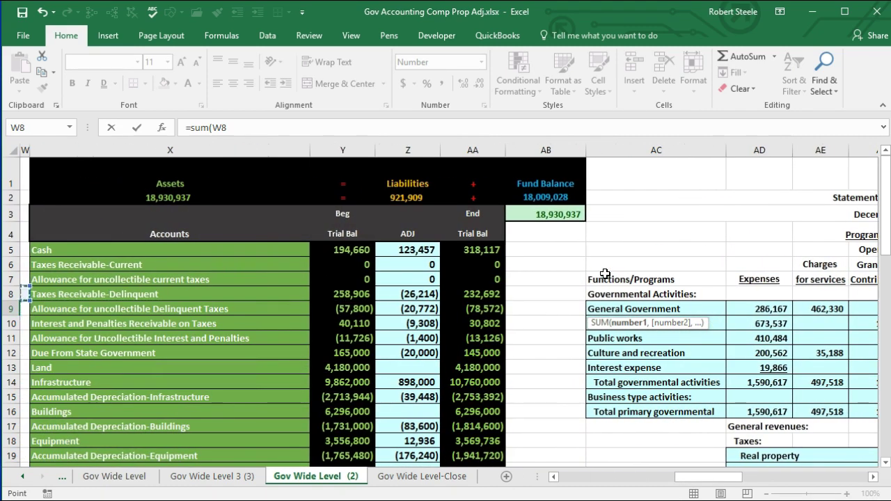
key(Right)
key(Right)
key(Right)
key(Right)
key(Up)
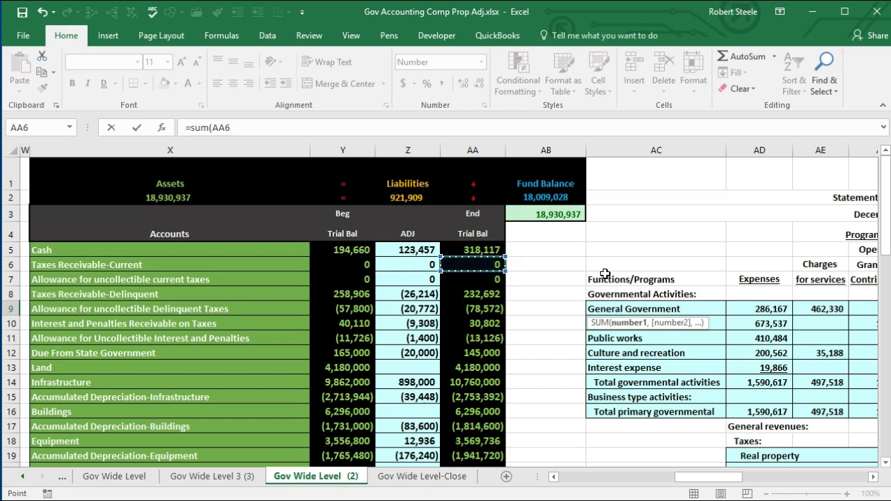
key(shift+Down)
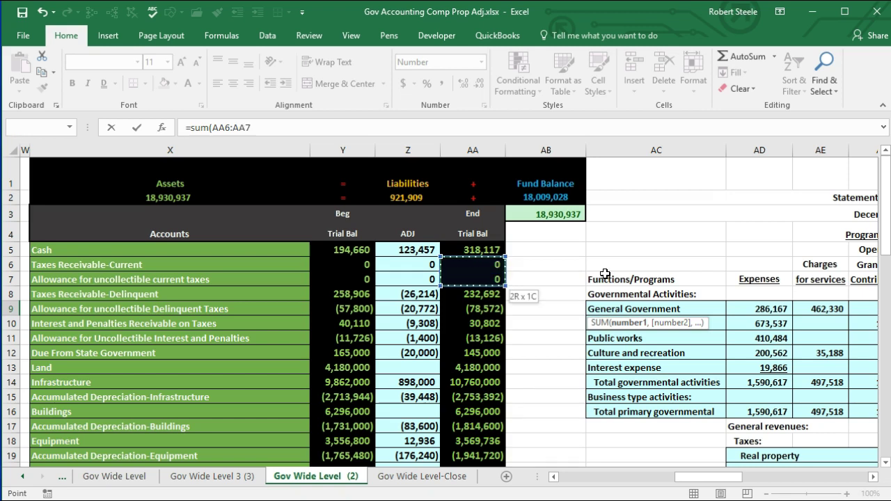
key(shift+Down)
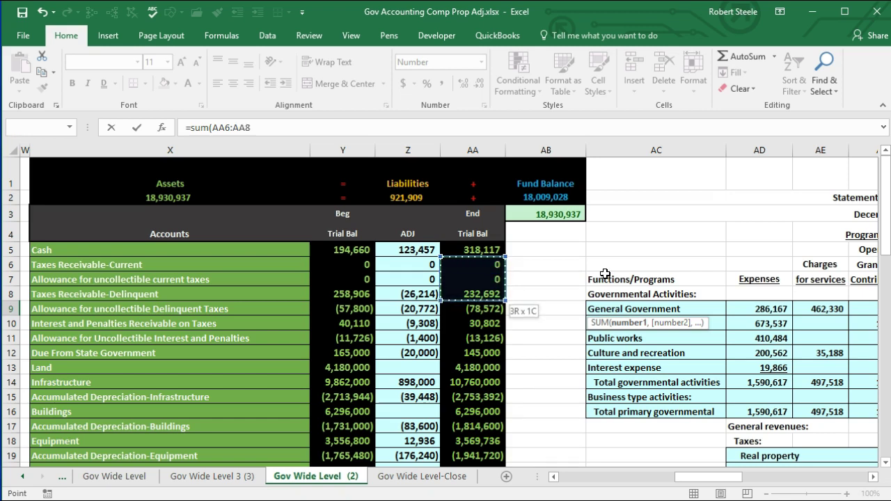
key(shift+Down)
key(shift+Down)
key(shift+Down)
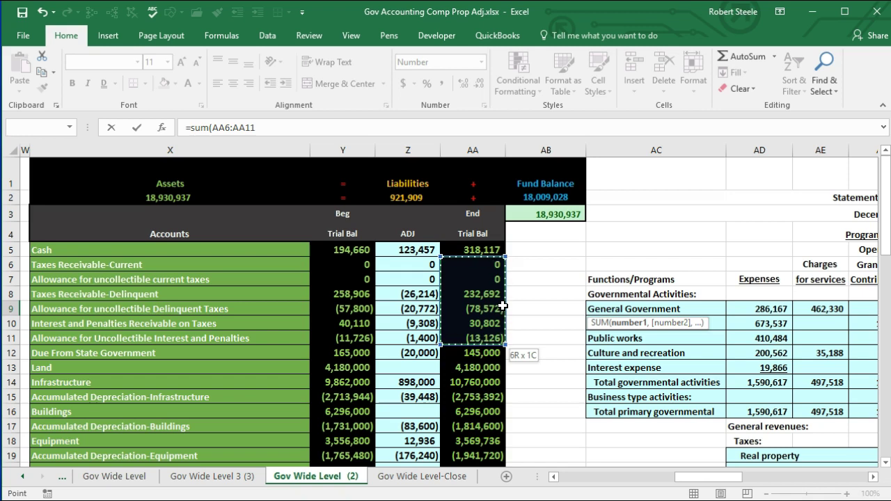
key(Tab)
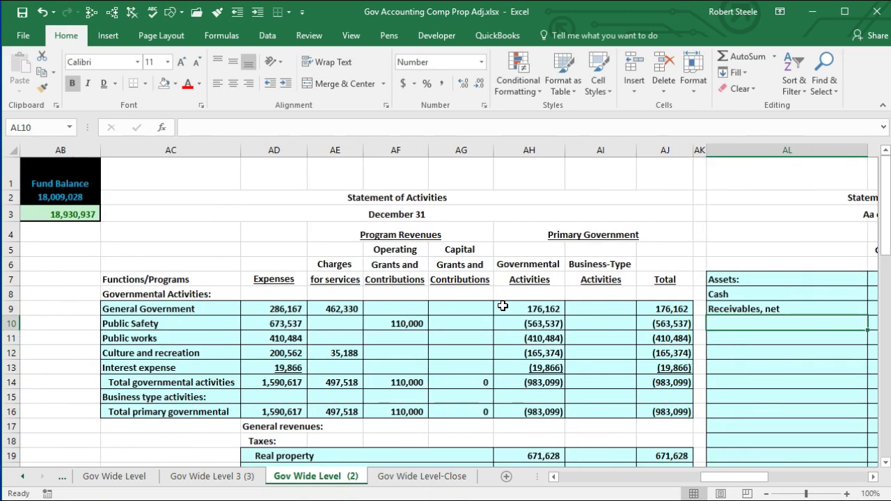
key(Left)
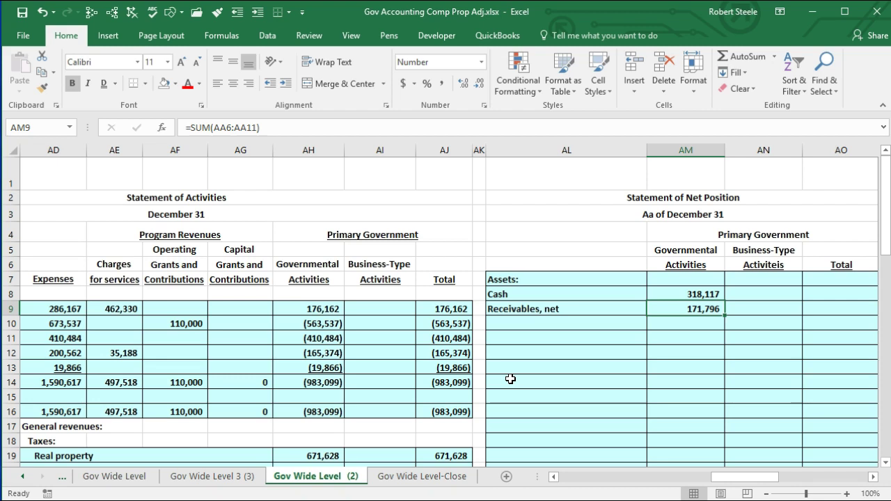
Enter the line label "Due from state government" below Receivables, net in AL10
key(Down)
key(Left)
text(Due )
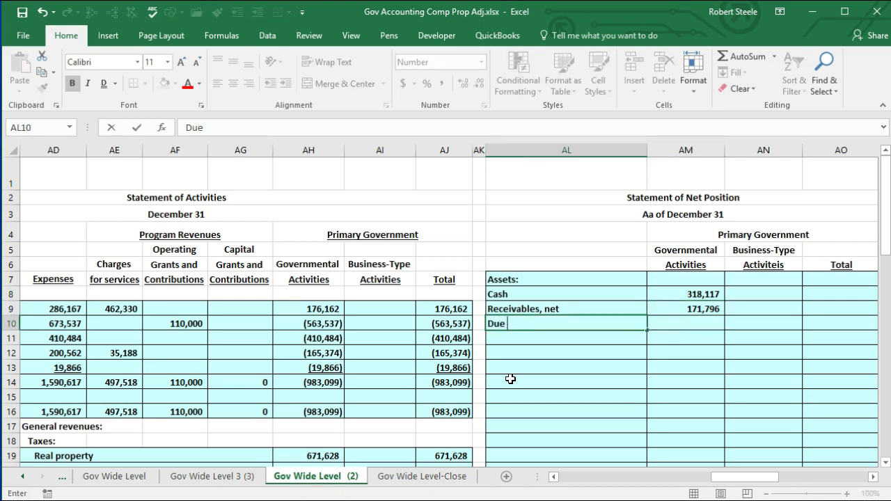
text(from state )
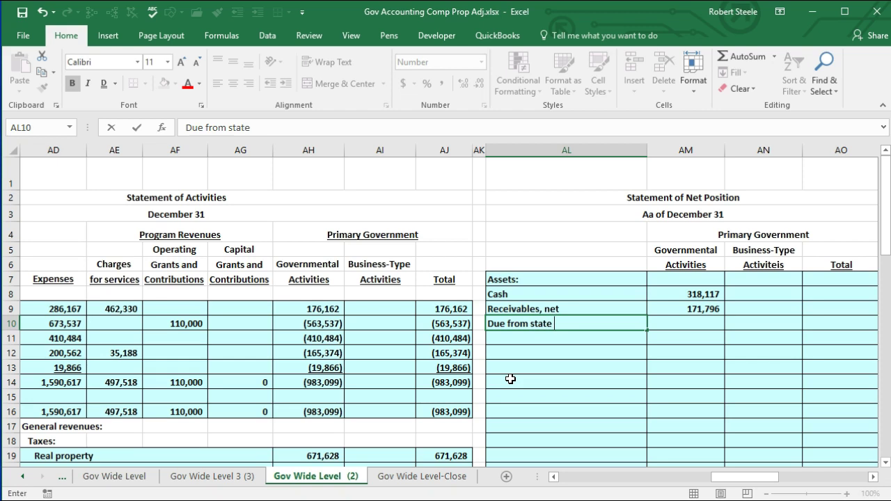
text(government)
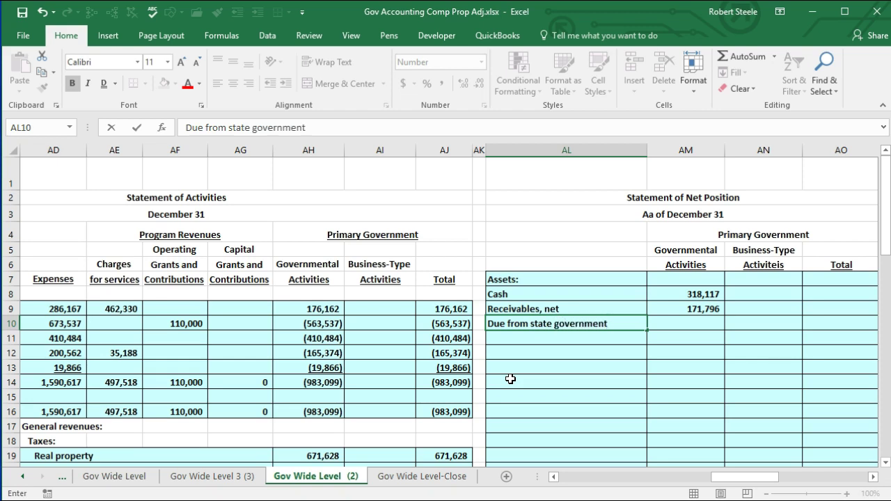
key(Tab)
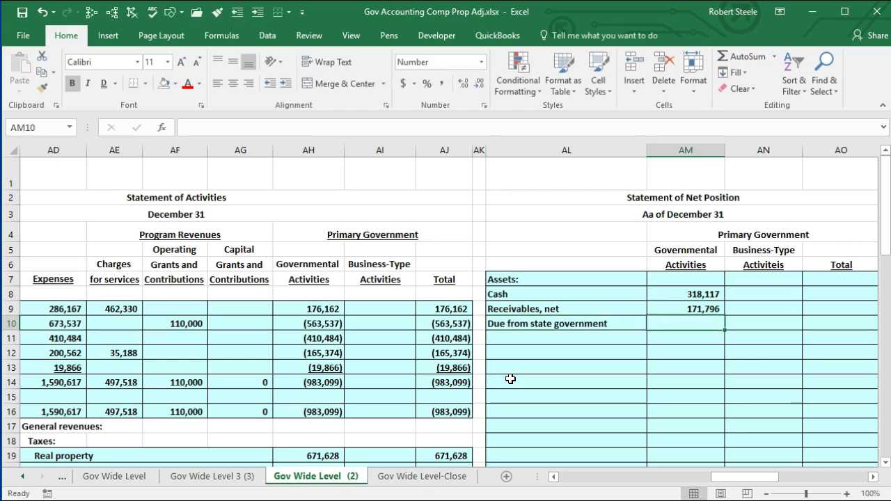
Link the Due from state government amount in AM10 to the ending trial balance in AA12
text(=)
key(Left)
key(Left)
key(Left)
key(Left)
key(Left)
key(Left)
key(Left)
key(Left)
key(Left)
key(Left)
key(Left)
key(Left)
key(Left)
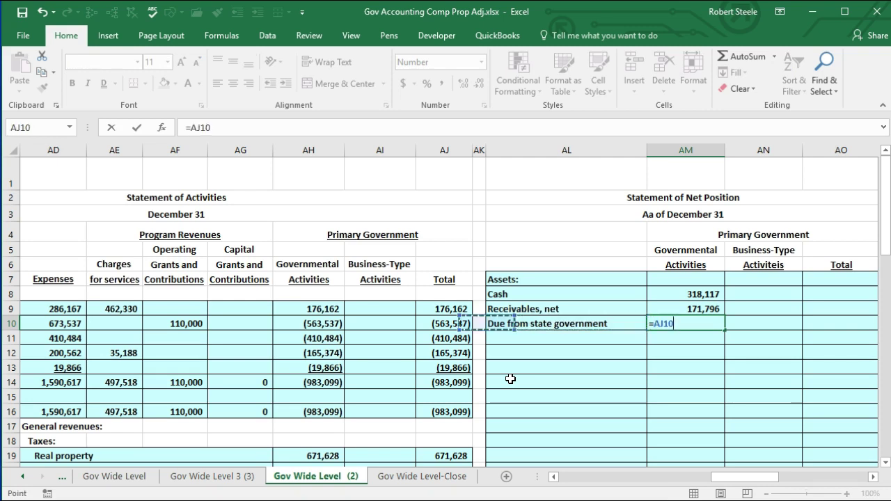
key(Left)
key(Left)
key(Left)
key(Down)
key(Down)
key(Right)
key(Right)
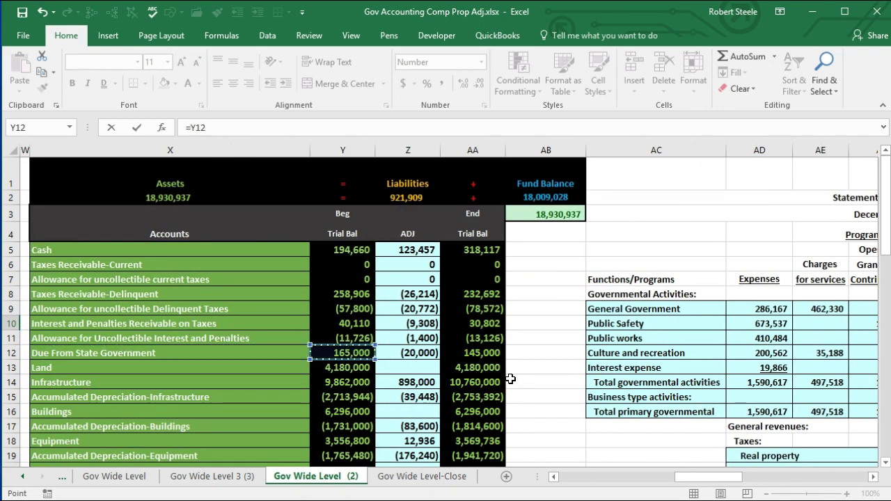
key(Right)
key(Right)
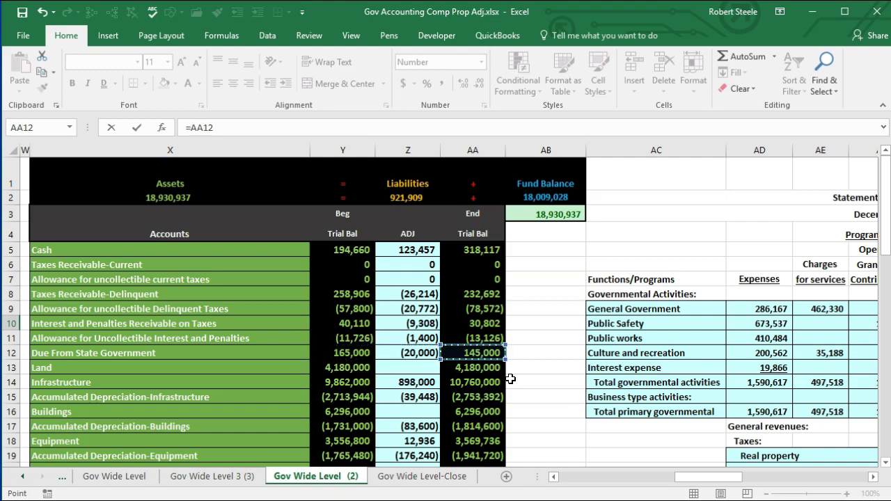
key(Return)
Fill AB5:AB12 beside the ending trial balance with yellow to mark the accounts from Cash through Due From State Government as used
drag(741, 476, 756, 477)
drag(756, 477, 704, 481)
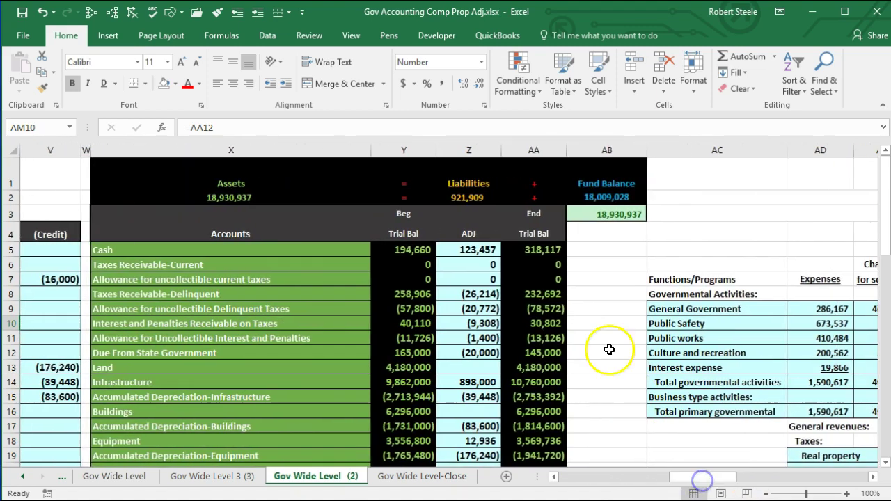
drag(583, 251, 589, 350)
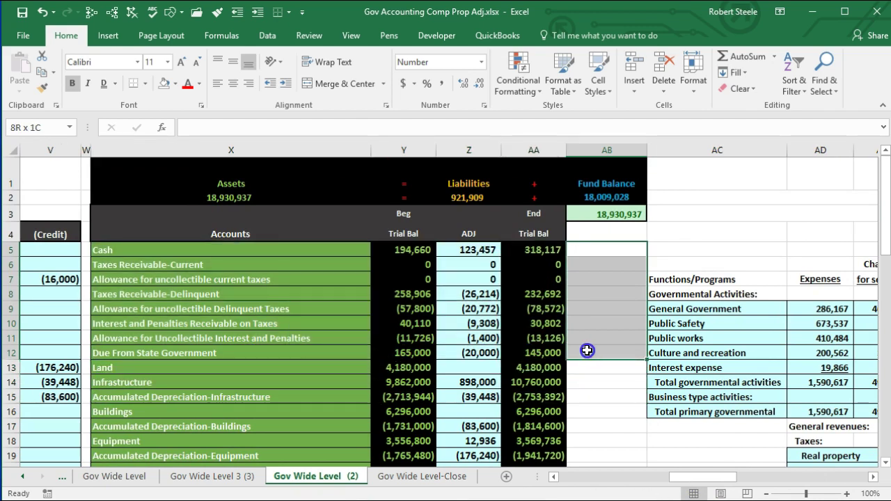
right_click(589, 352)
click(656, 329)
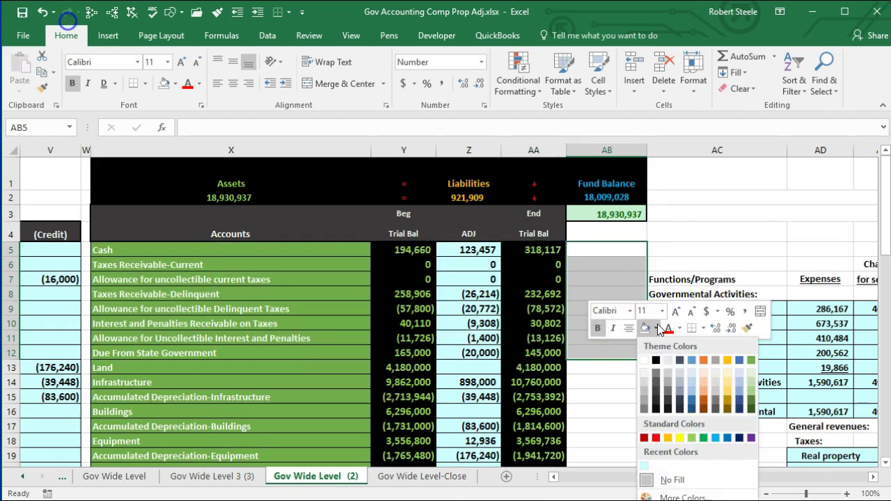
click(684, 439)
click(608, 371)
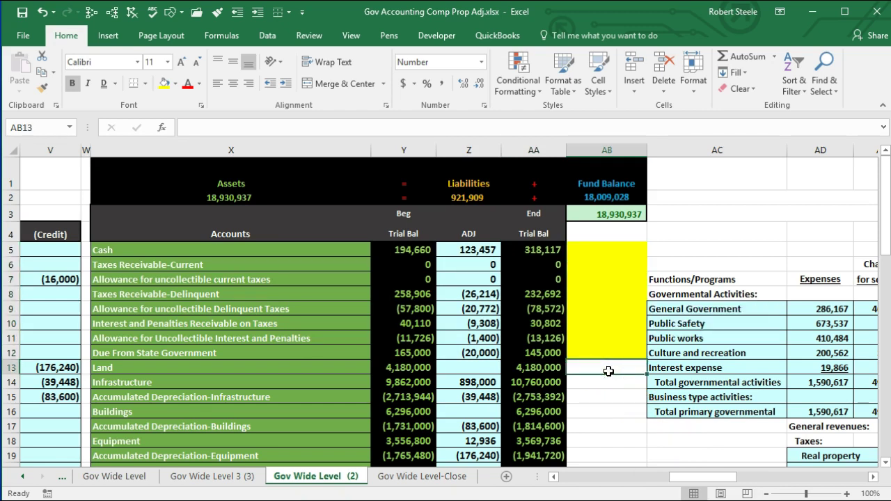
Examine the capital asset accounts from Land through Accumulated Depreciation-Equipment and the combined ending balance of AA13:AA19
scroll(608, 372, down, 1)
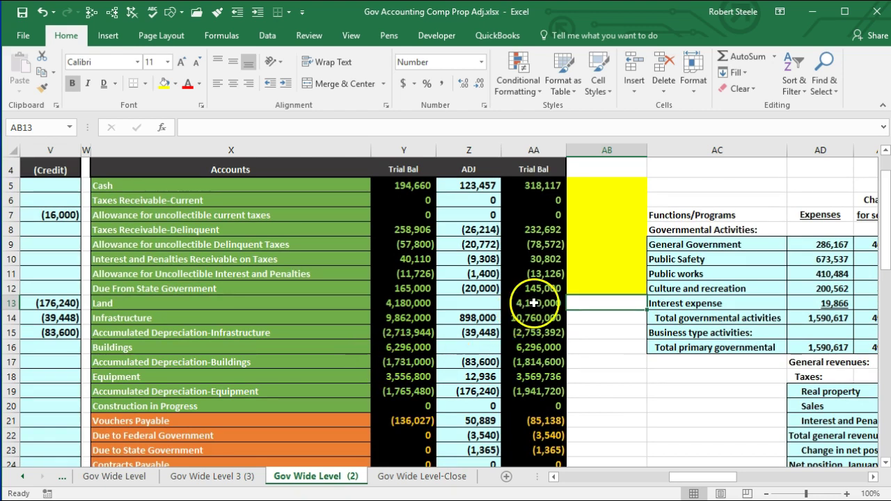
drag(336, 304, 325, 386)
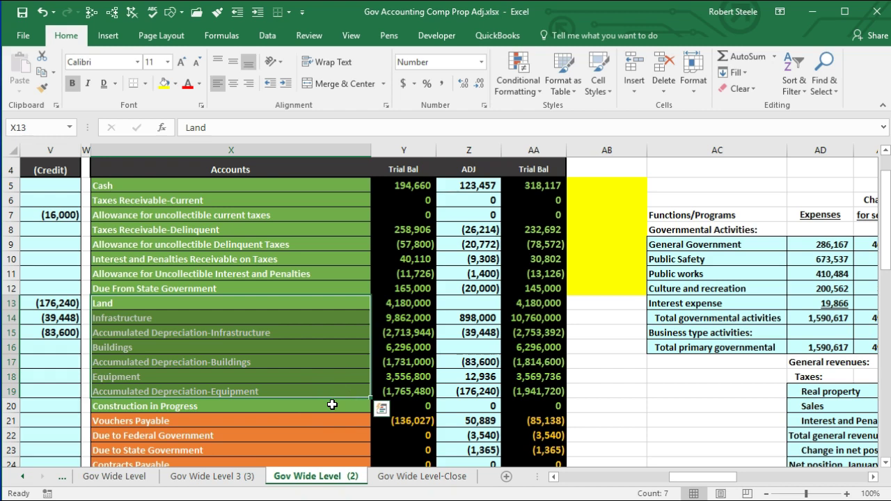
drag(523, 306, 524, 333)
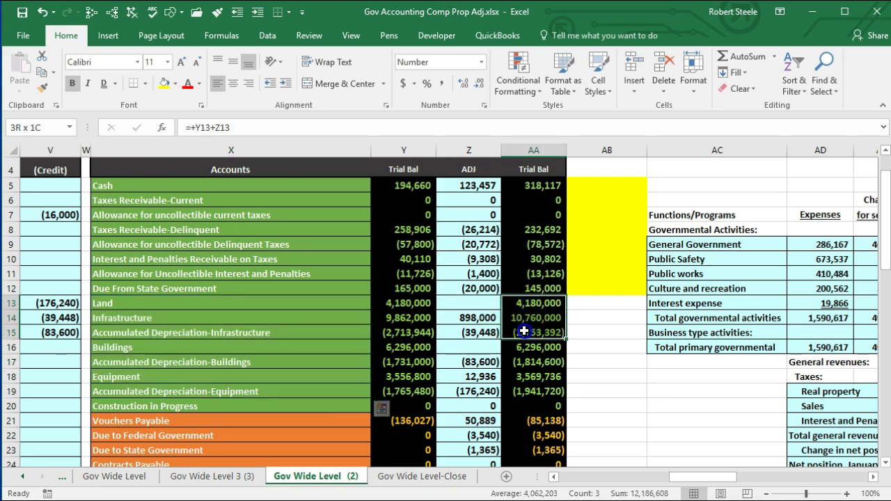
drag(524, 332, 524, 333)
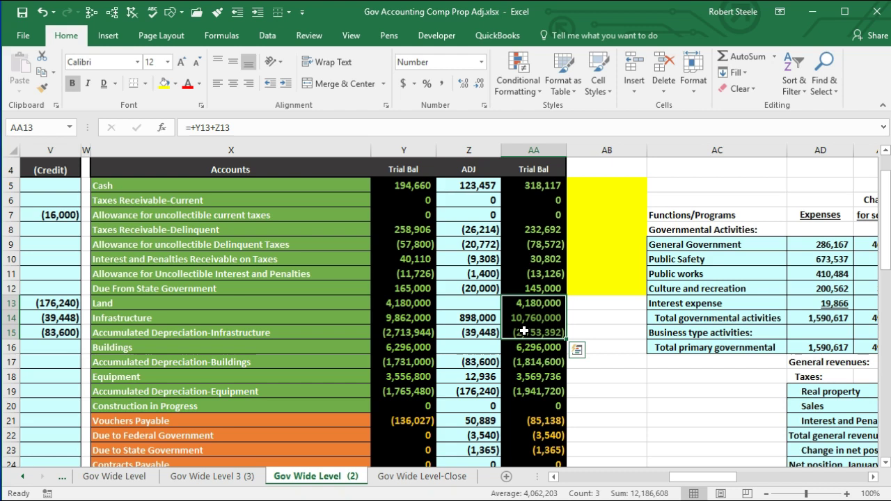
drag(538, 305, 534, 393)
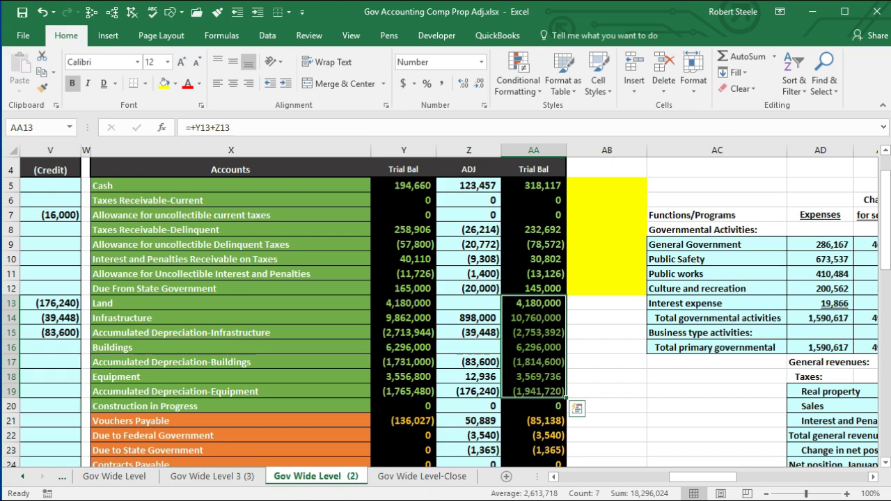
Enter the line label "Capital assets, net" in AL11 of the Statement of Net Position
click(676, 391)
key(Right)
key(Right)
key(Right)
key(Right)
key(Right)
key(Right)
key(Right)
key(Right)
key(Right)
key(Right)
key(Right)
key(Right)
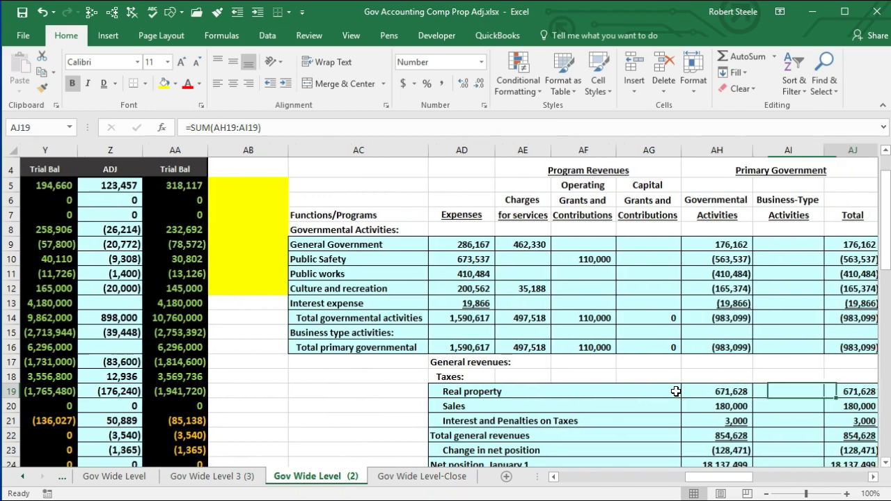
key(Up)
key(Up)
key(Up)
key(Up)
key(Up)
key(Up)
key(Up)
key(Up)
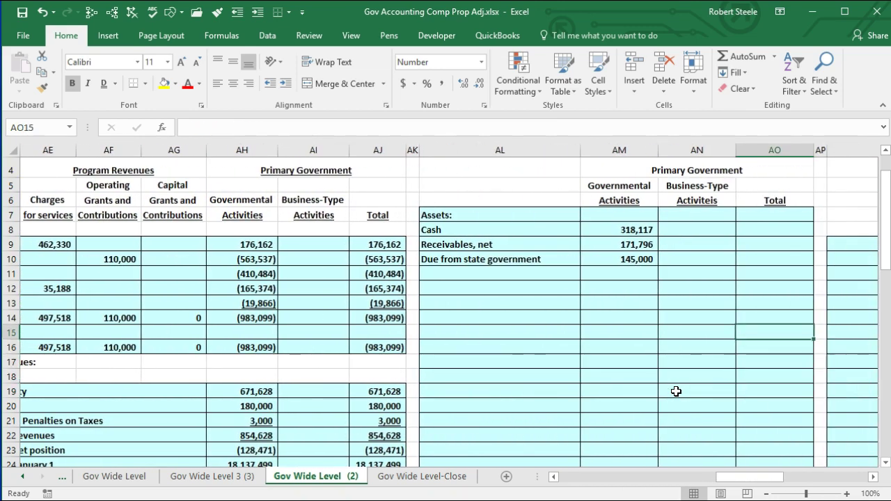
key(Left)
key(Left)
key(Left)
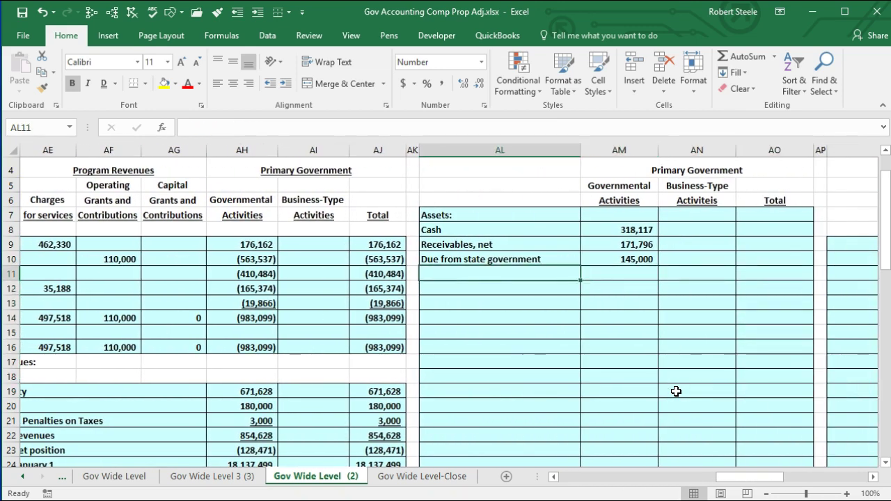
text(Capital assets, net)
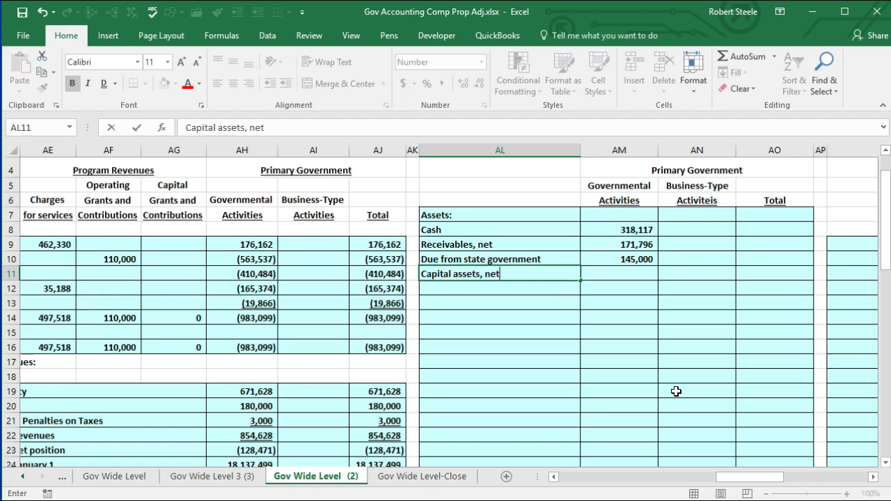
key(Tab)
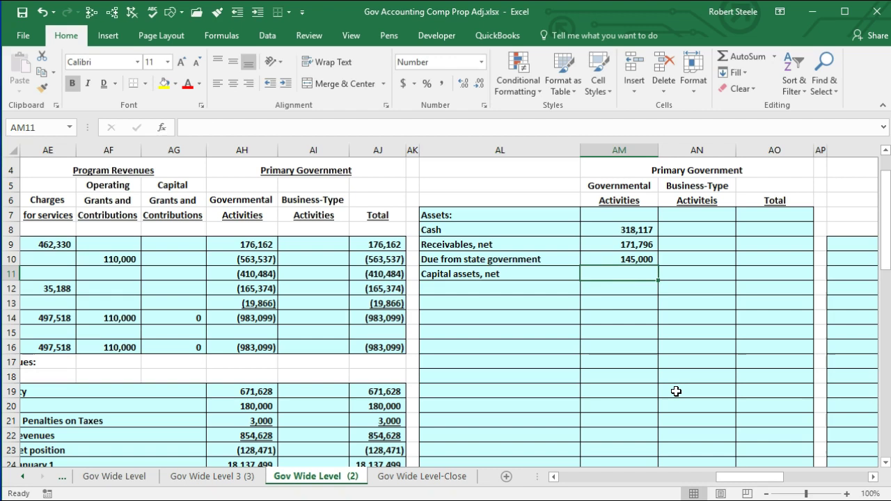
Enter a SUM formula in AM11 for Capital assets, net, adding the ending trial balance amounts in AA13:AA19
text(=sum()
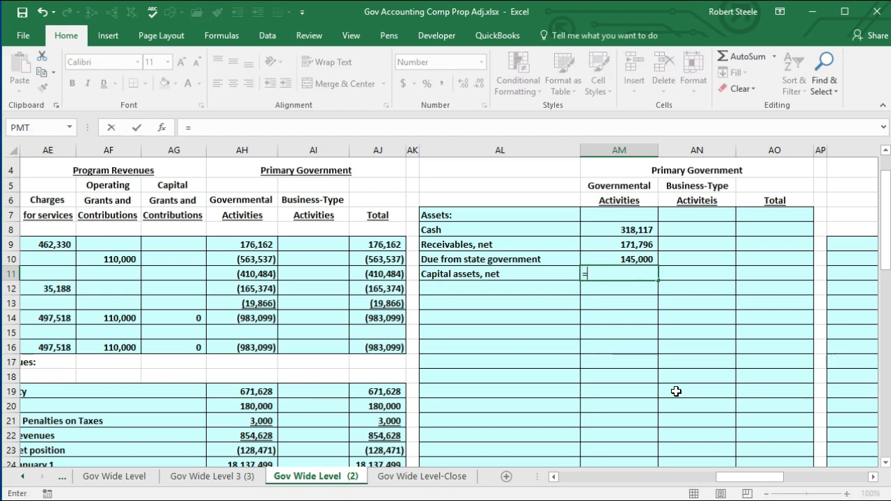
key(Left)
key(Left)
key(Left)
key(Left)
key(Left)
key(Left)
key(Left)
key(Left)
key(Left)
key(Left)
key(Left)
key(Left)
key(Left)
key(Left)
key(Left)
key(Left)
key(Down)
key(Down)
key(Right)
key(Right)
key(Right)
key(Right)
key(shift+Down)
key(shift+Down)
key(shift+Down)
key(shift+Down)
key(shift+Down)
key(shift+Down)
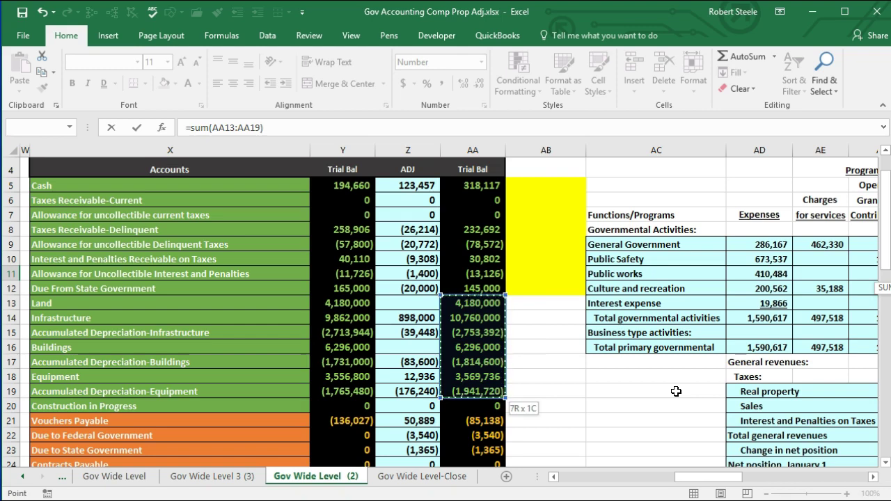
key(Return)
Enter the line label "Total asset" in AL12, below Capital assets, net on the Statement of Net Position
key(Right)
key(Right)
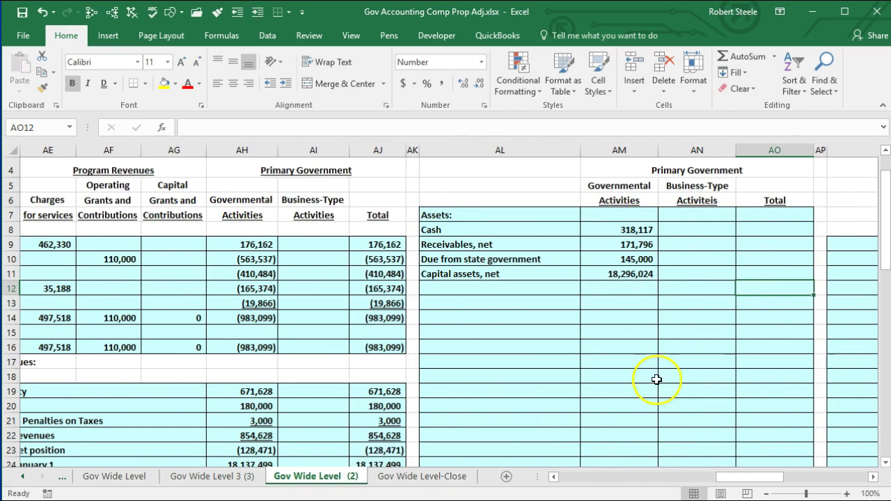
click(466, 288)
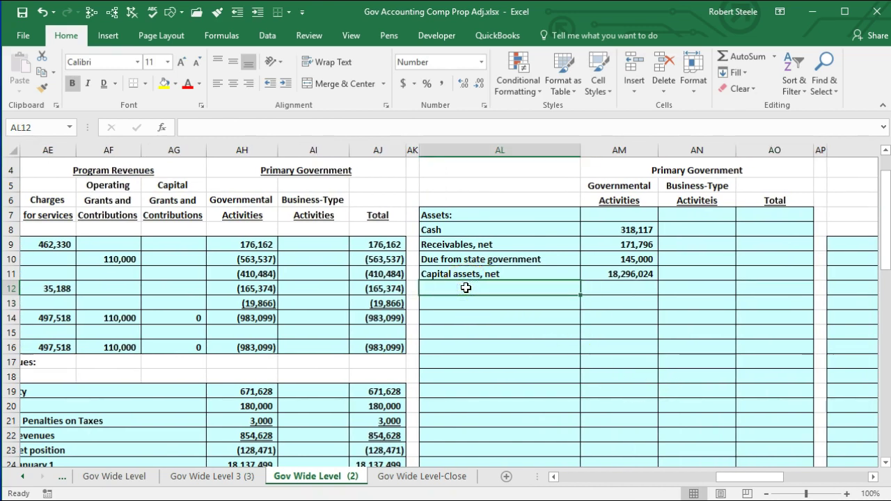
text(Total asset)
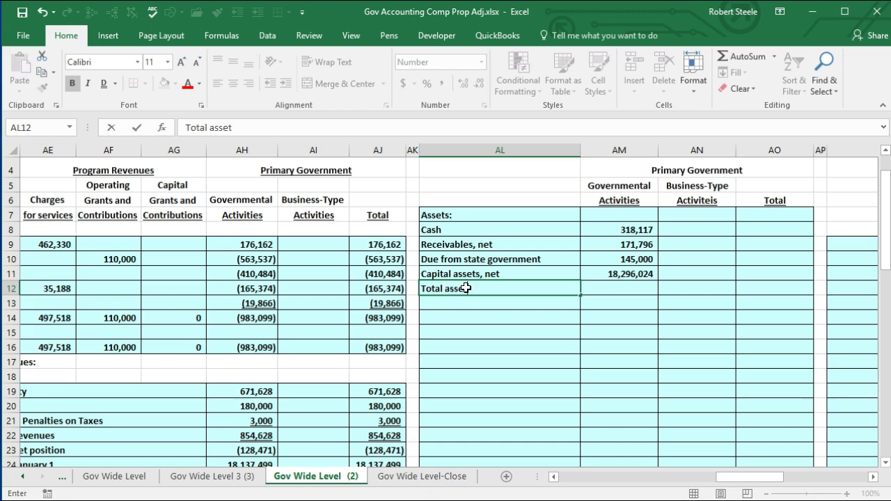
key(Right)
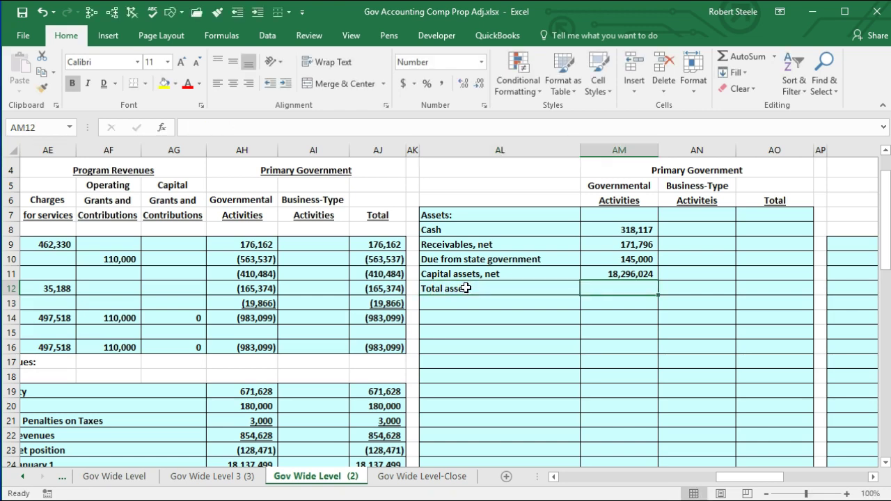
Enter a SUM formula in AM12 that totals the governmental activities asset amounts in AM8:AM11
text(=sum()
key(Up)
key(shift+Up)
key(shift+Up)
key(shift+Up)
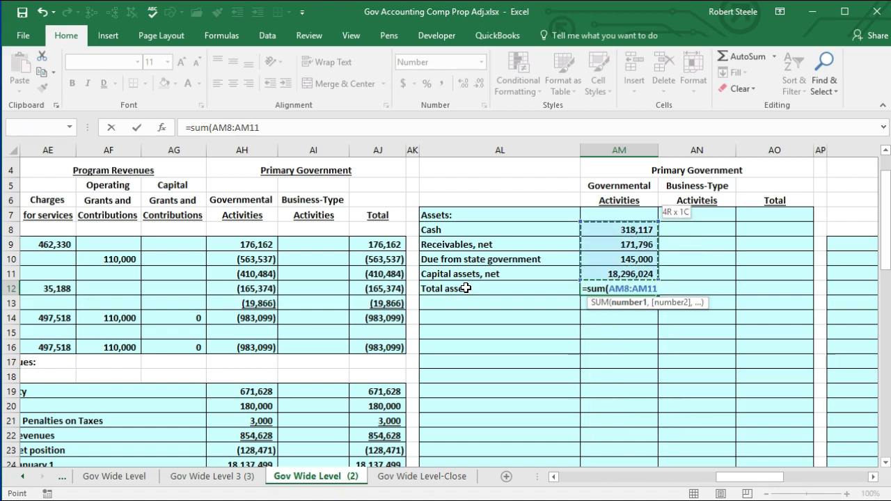
key(Return)
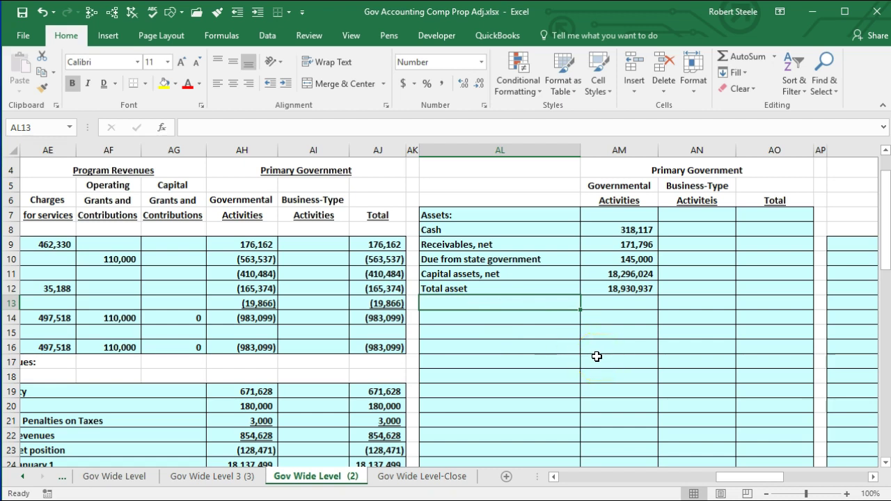
Indent the asset line labels in AL8:AL12 by one level and the Total asset label by one further level
drag(458, 230, 489, 287)
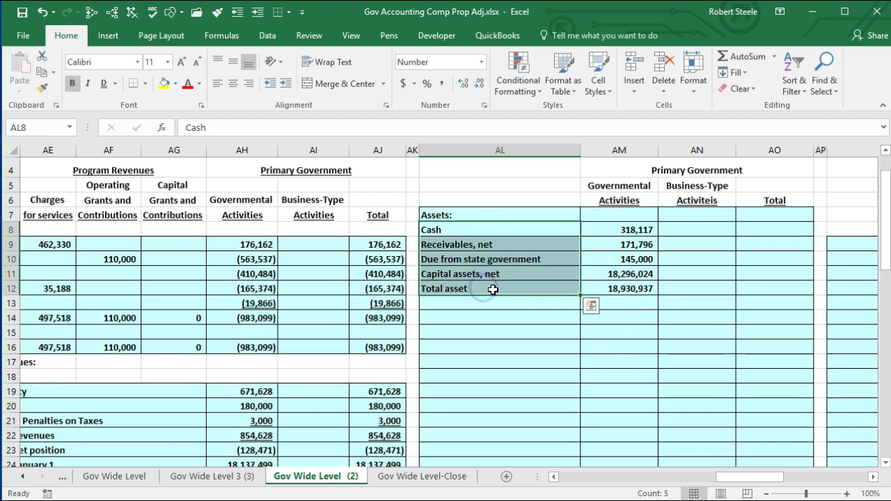
click(286, 83)
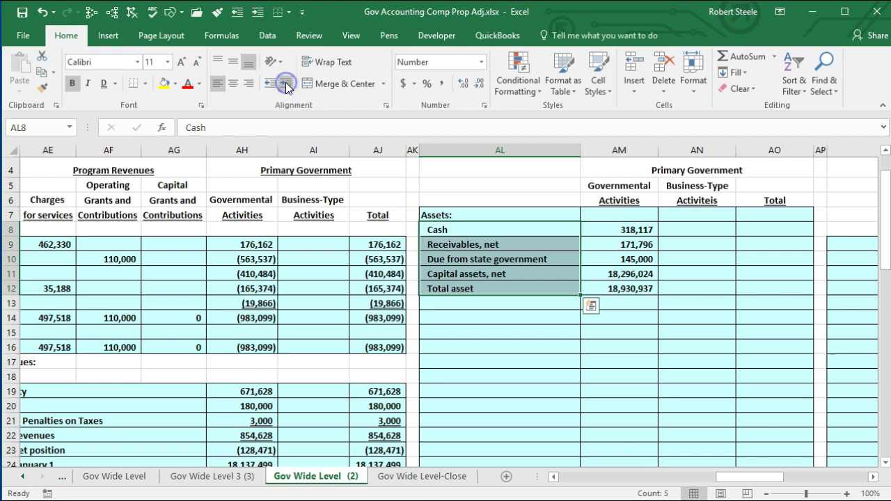
click(491, 290)
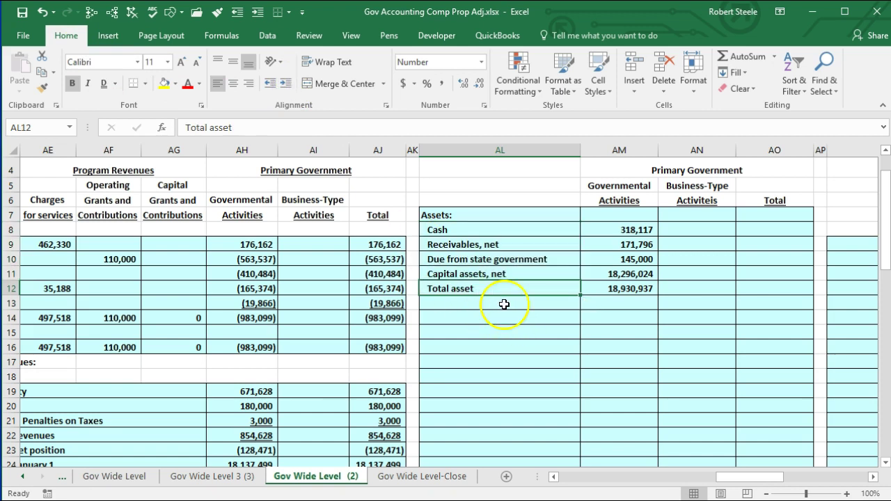
click(285, 83)
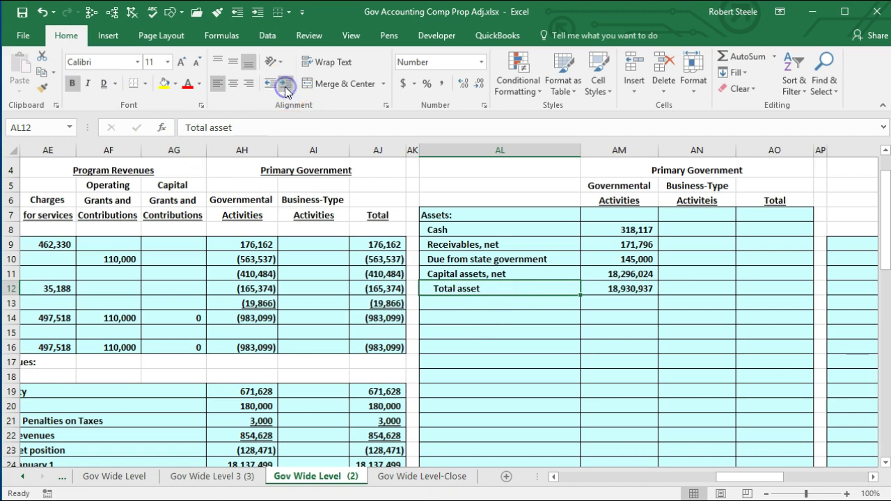
Apply a single underline to the Capital assets, net amount in AM11 and a double underline to the total asset amount in AM12
click(618, 273)
click(586, 272)
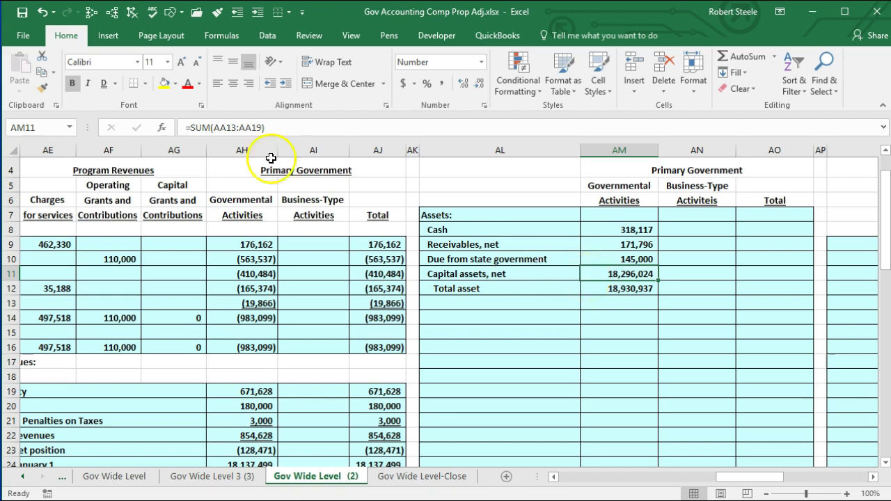
click(116, 84)
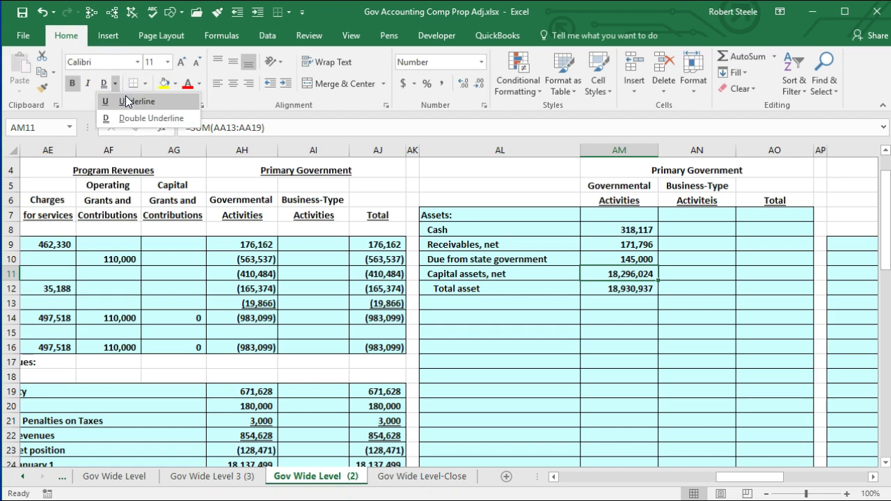
click(126, 99)
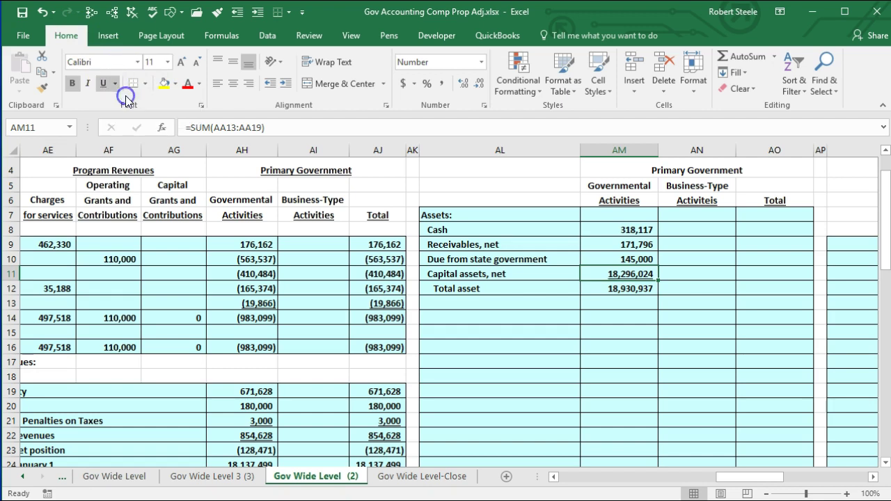
click(607, 289)
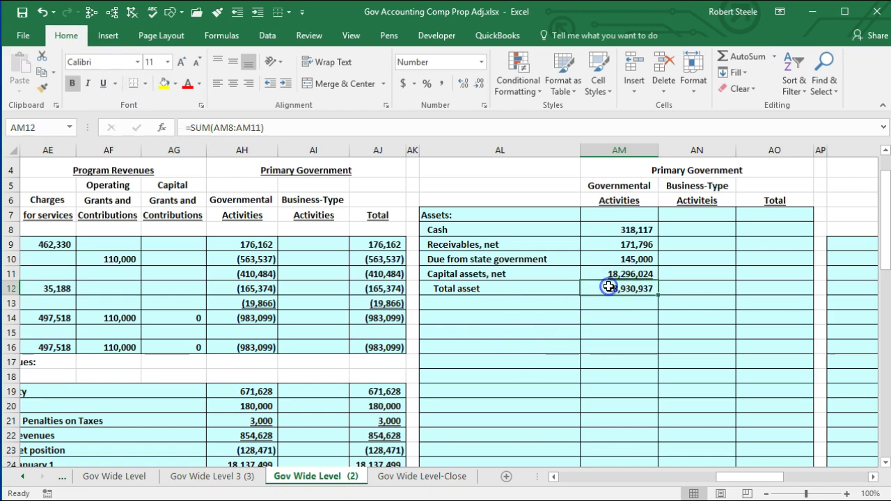
click(115, 84)
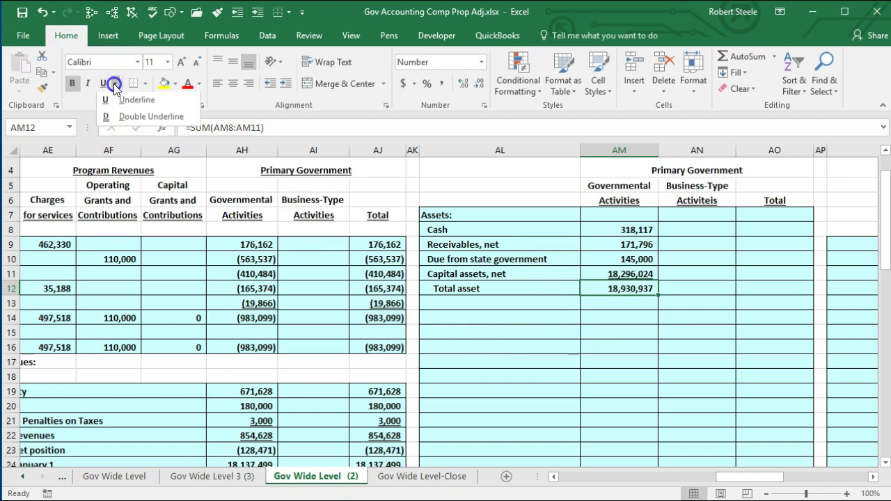
click(122, 118)
click(557, 332)
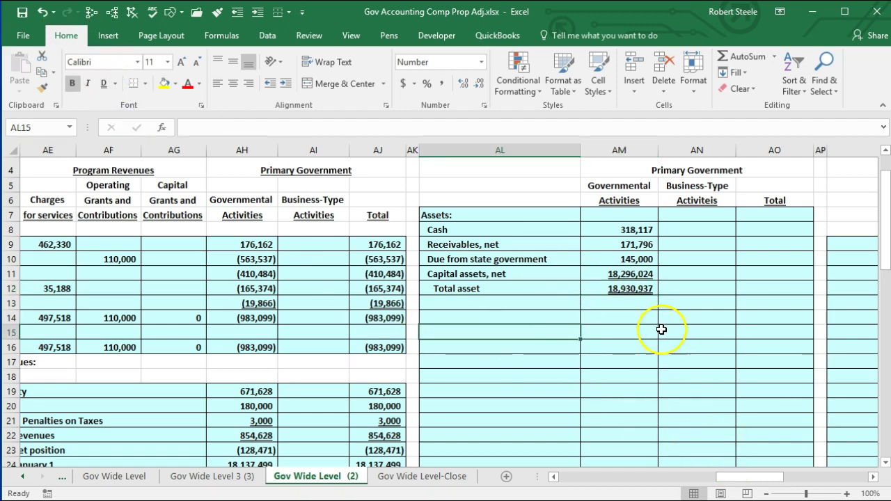
Fill AB13:AB20 beside the ending trial balance with yellow to mark Land through Construction in Progress as used
click(645, 288)
drag(765, 479, 714, 479)
drag(532, 307, 527, 408)
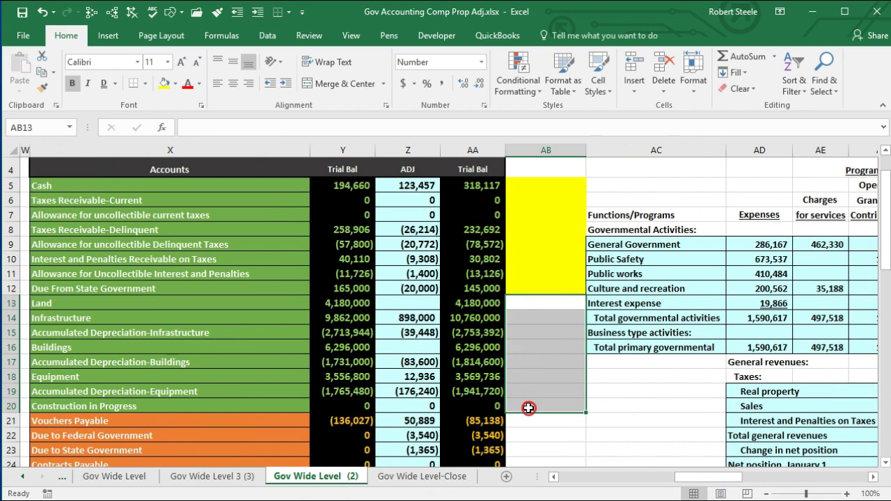
right_click(527, 408)
click(586, 447)
Compare the combined ending trial balance of AA5:AA19 with the total asset amount in AM12
drag(472, 188, 480, 386)
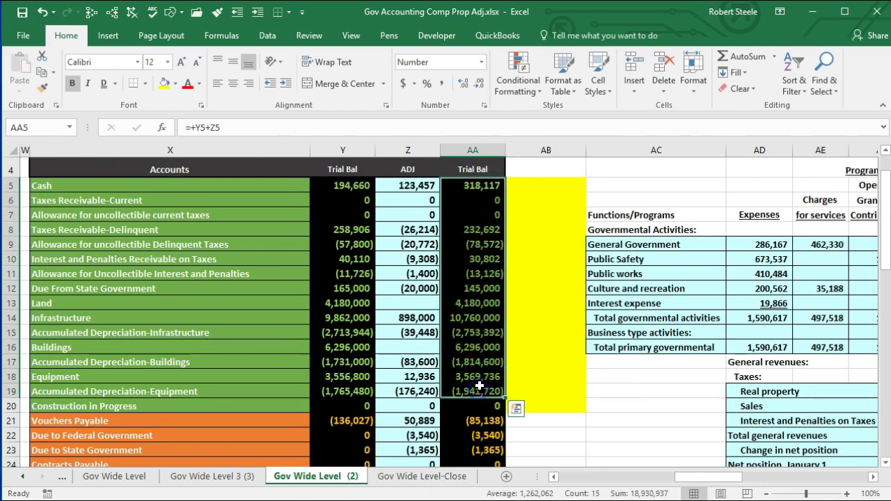
click(615, 496)
drag(696, 477, 756, 486)
click(513, 288)
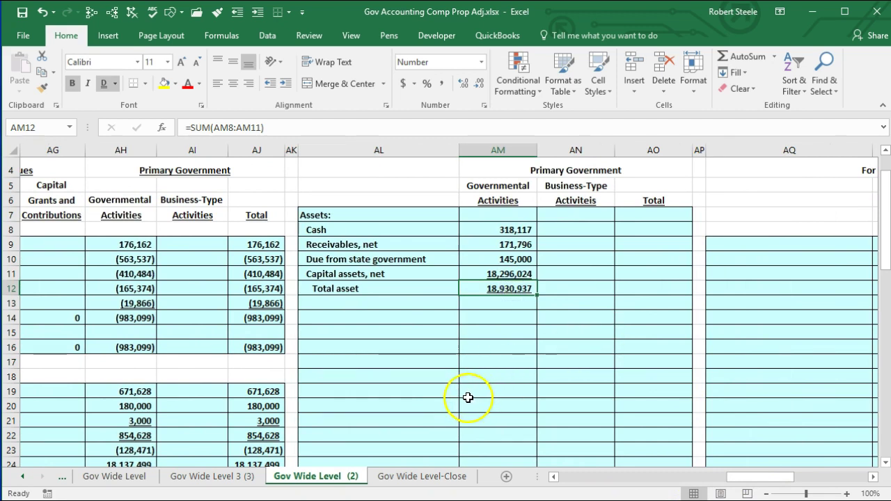
Enter the section heading "Liabilities:" in AL13 of the Statement of Net Position
scroll(465, 398, up, 1)
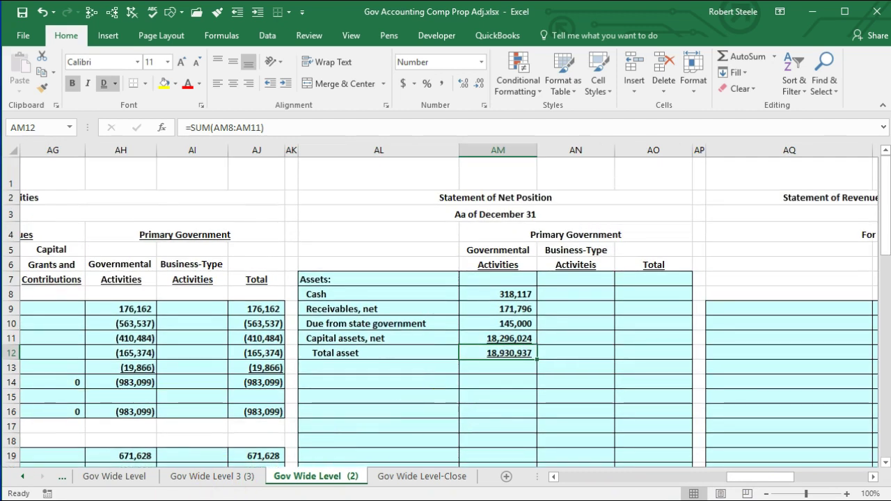
click(338, 367)
text(Liabilities:)
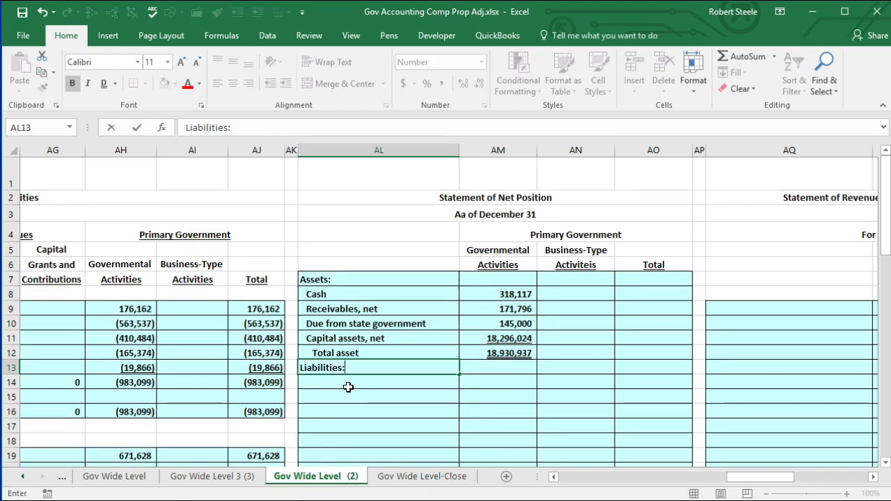
key(Return)
Review the liability accounts in the trial balance and enter the line label "Voucher & other accrued payables" in AL14
drag(756, 477, 701, 478)
scroll(548, 415, down, 4)
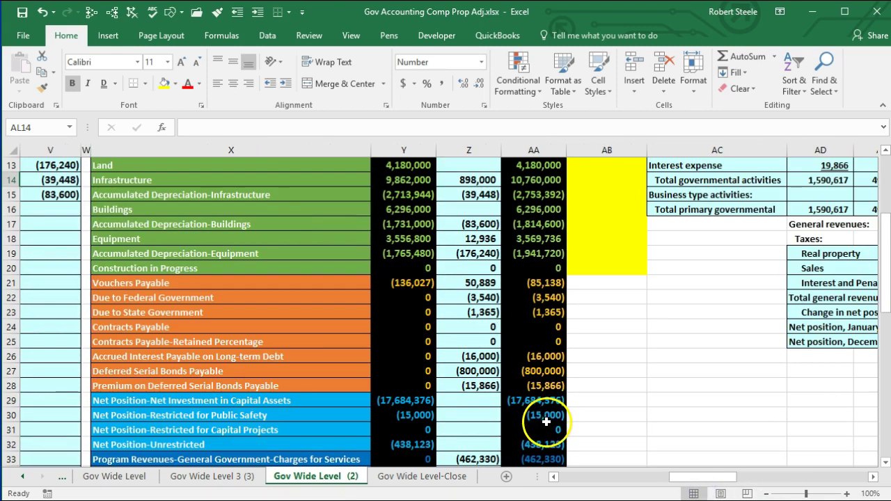
click(179, 284)
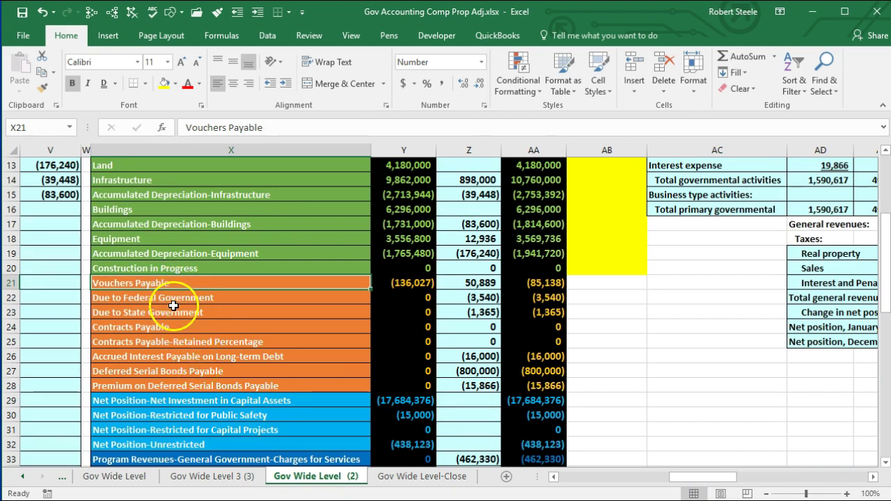
click(176, 360)
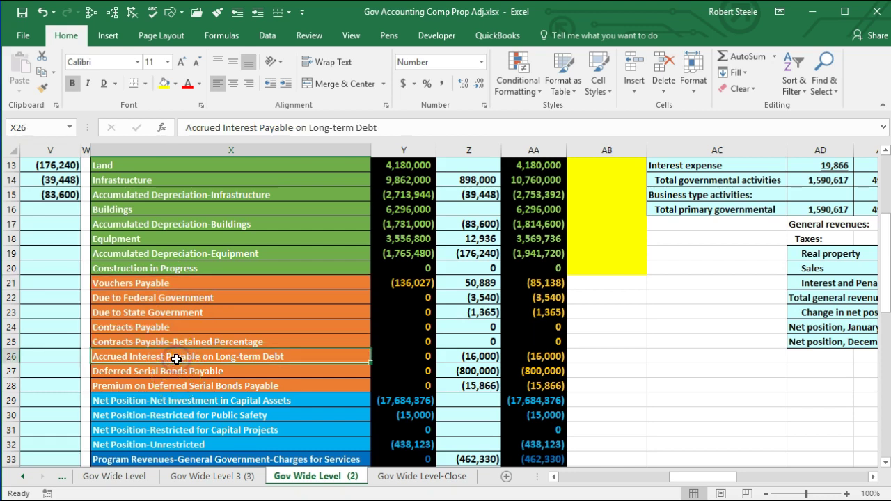
drag(688, 477, 777, 482)
scroll(259, 342, up, 2)
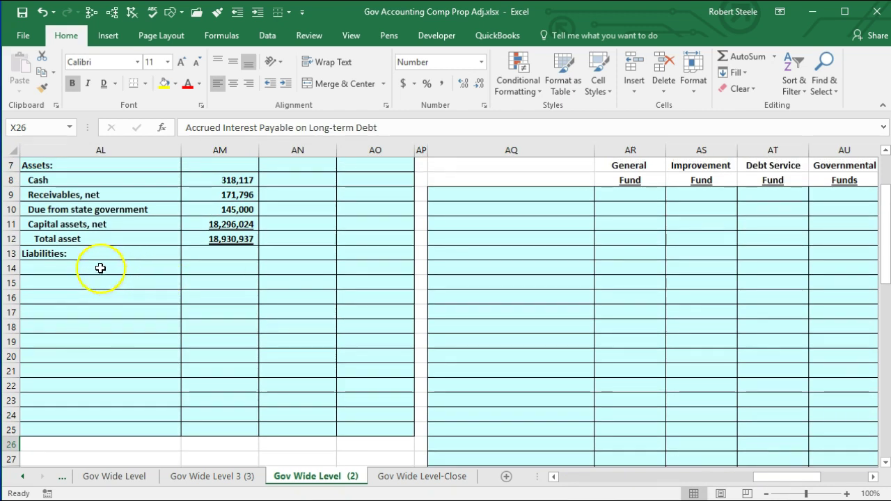
click(100, 268)
text(Vou)
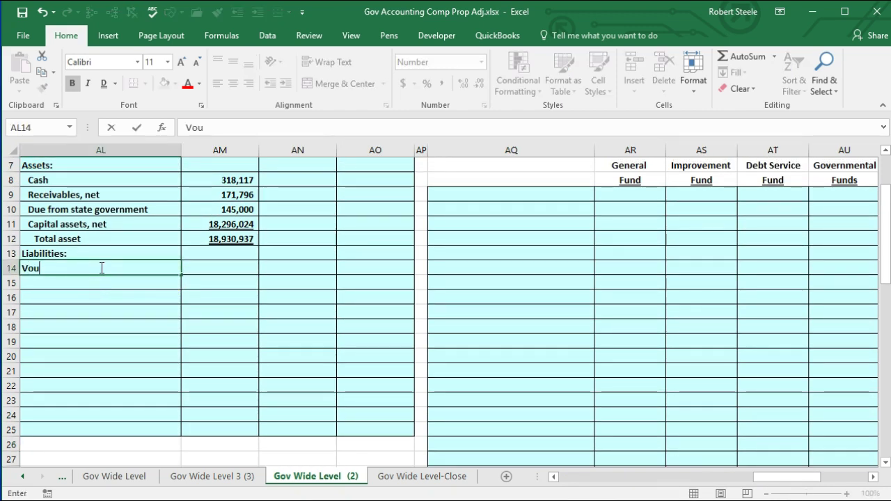
text(cher & other accrued payables)
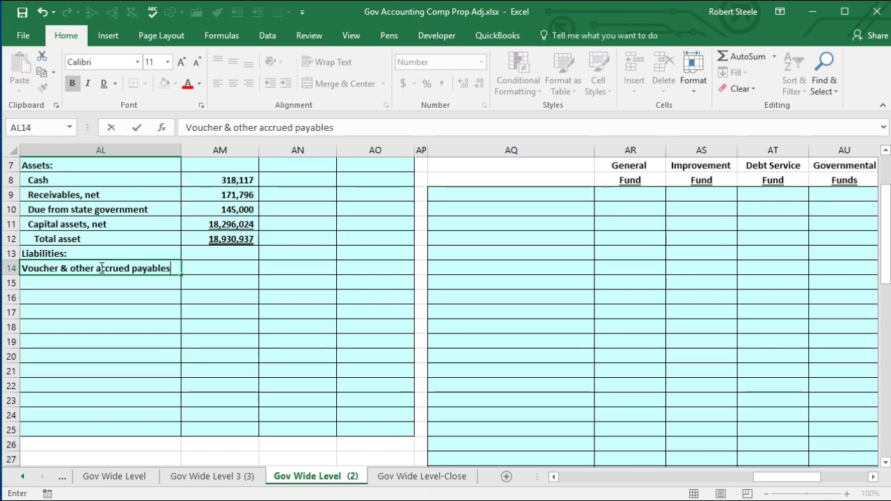
key(Tab)
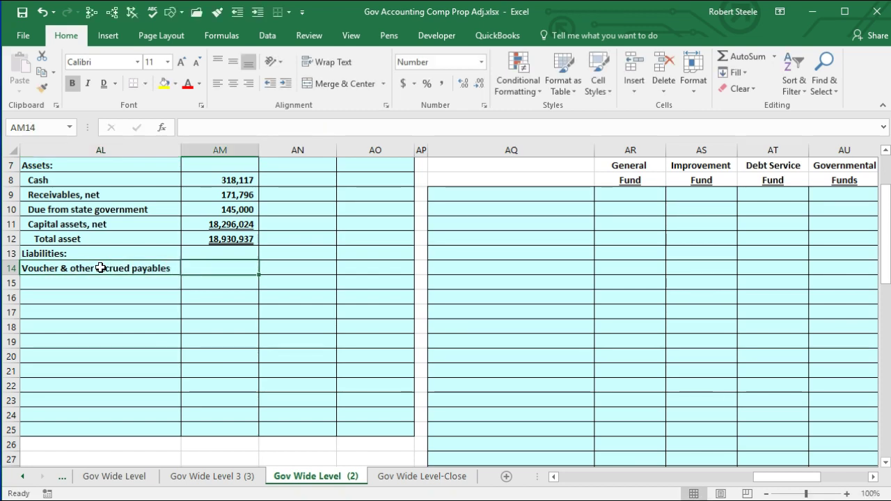
Enter a formula in AM14 adding the ending balances of Vouchers Payable (AA21) and Accrued Interest Payable on Long-term Debt (AA26)
scroll(101, 268, left, 2)
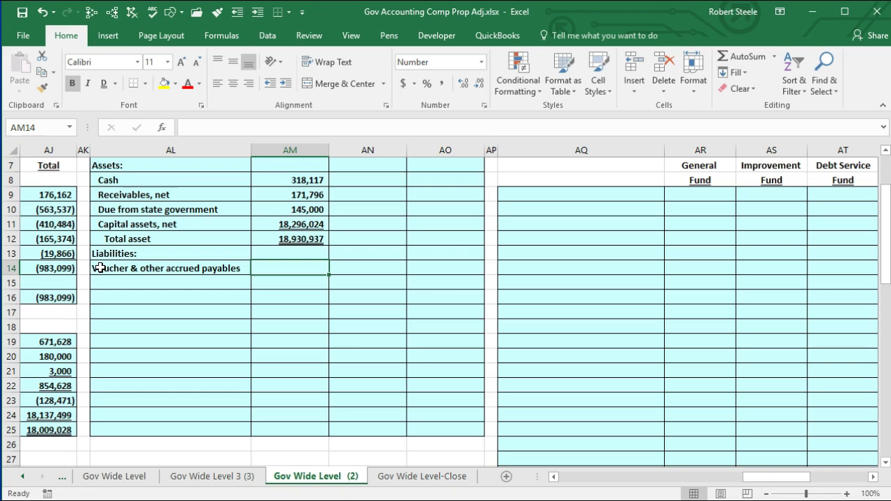
text(=)
click(100, 268)
scroll(100, 268, left, 5)
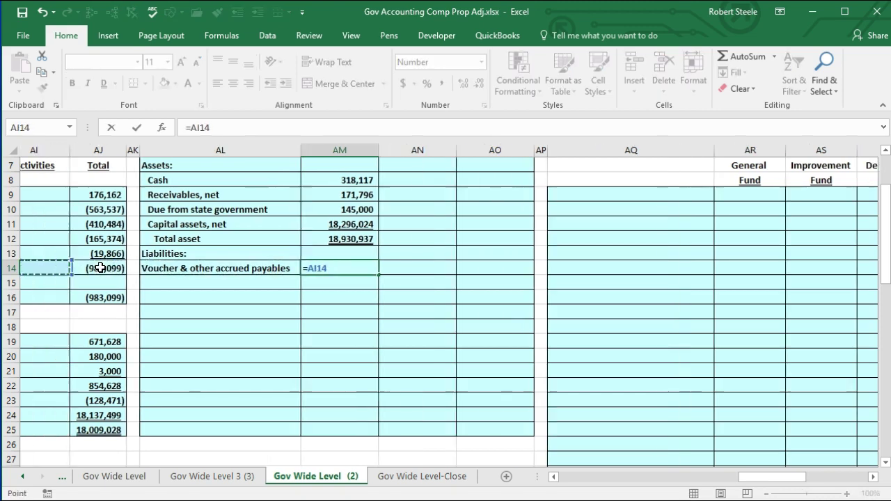
click(101, 268)
scroll(100, 268, left, 5)
click(95, 265)
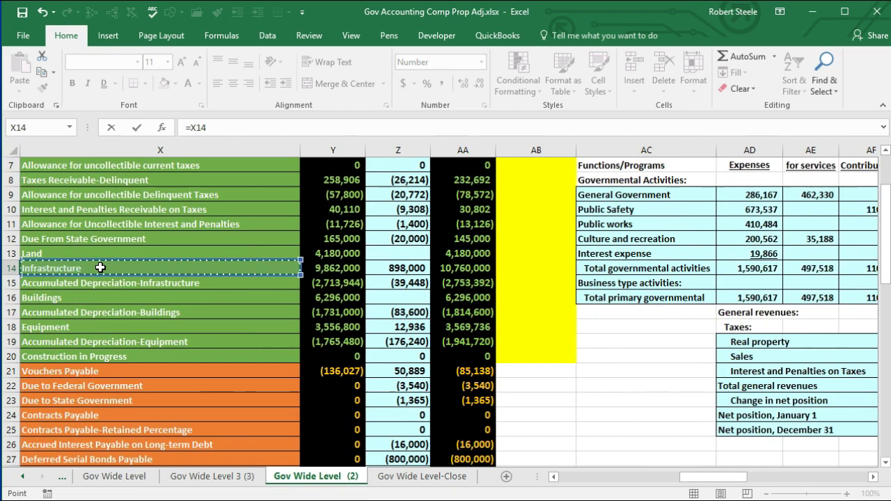
scroll(129, 222, down, 1)
click(473, 327)
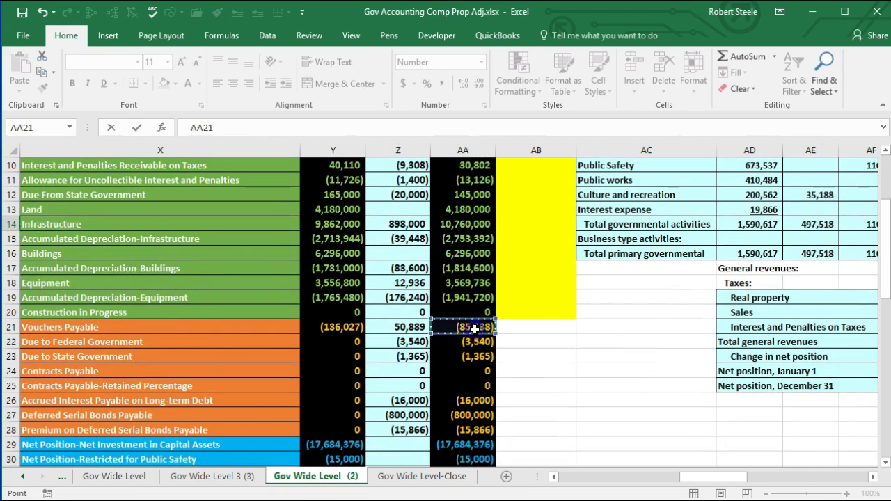
text(+)
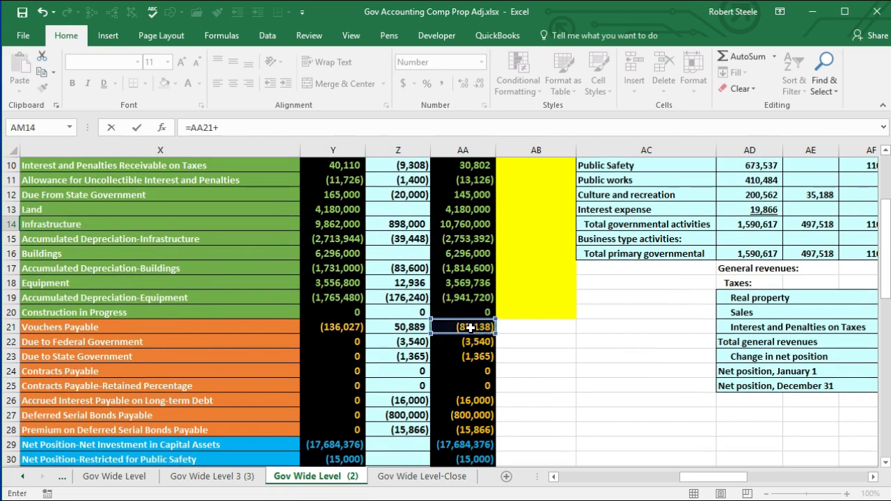
click(456, 401)
key(Return)
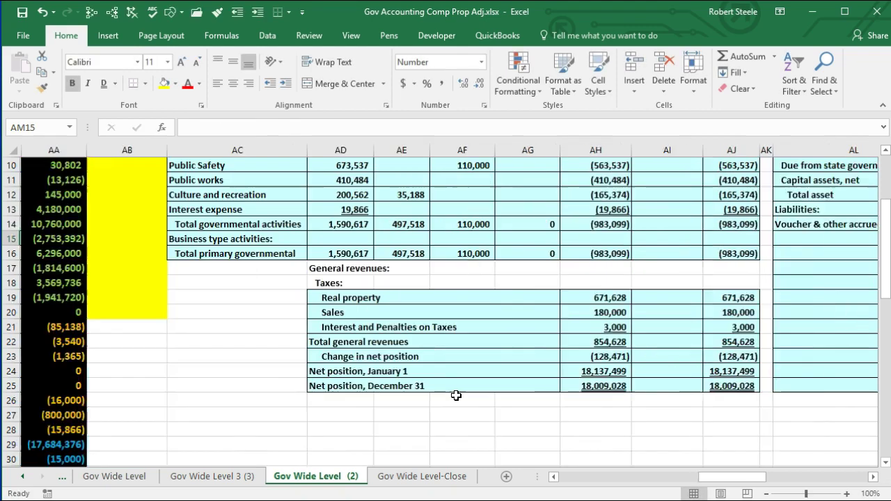
key(Up)
key(Up)
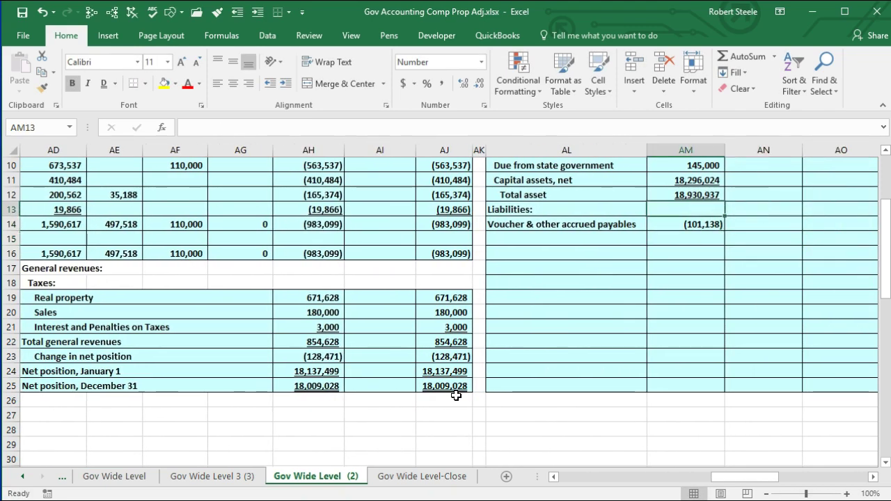
Reverse the sign of the payables formula in AM14 so it reads =-(AA21+AA26)
key(Down)
scroll(487, 369, up, 1)
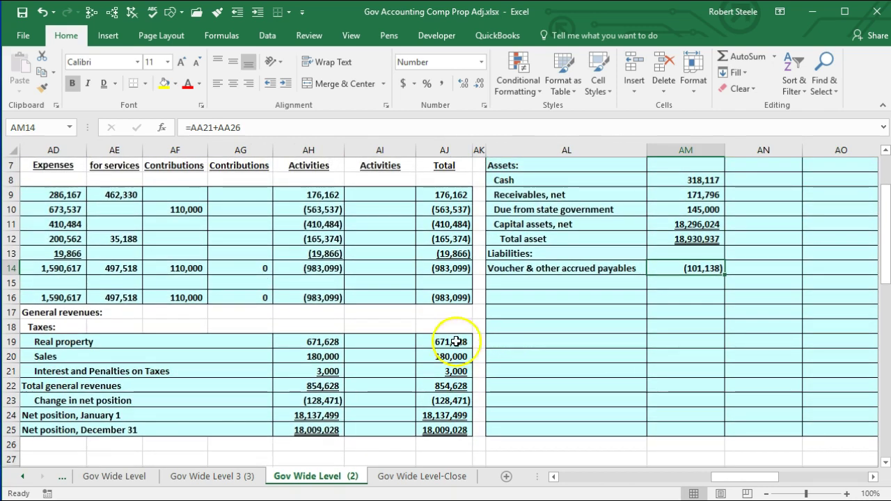
click(187, 127)
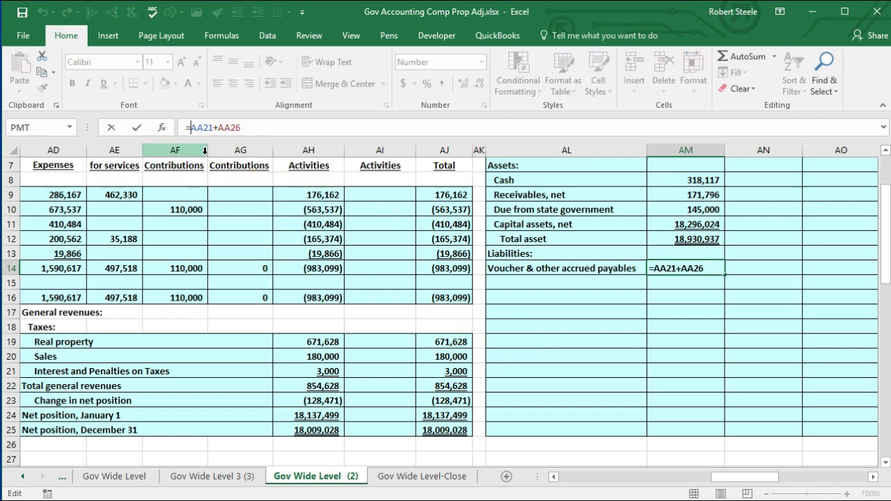
text(-)
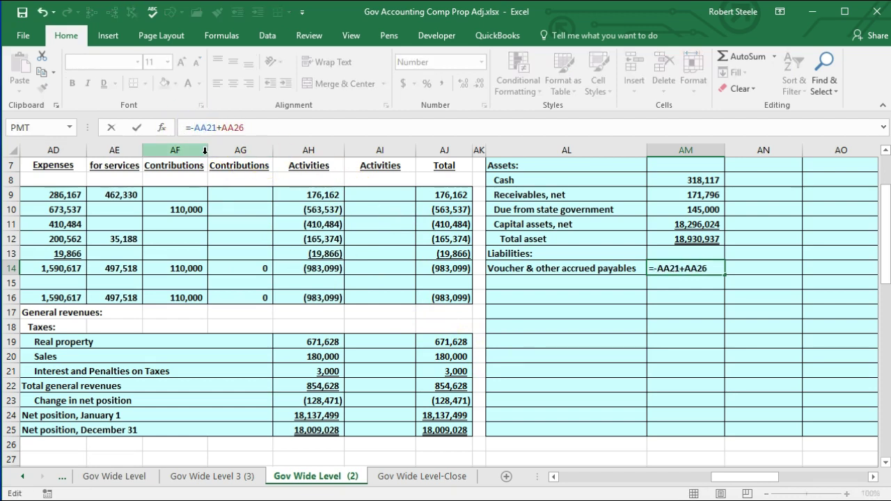
text(()
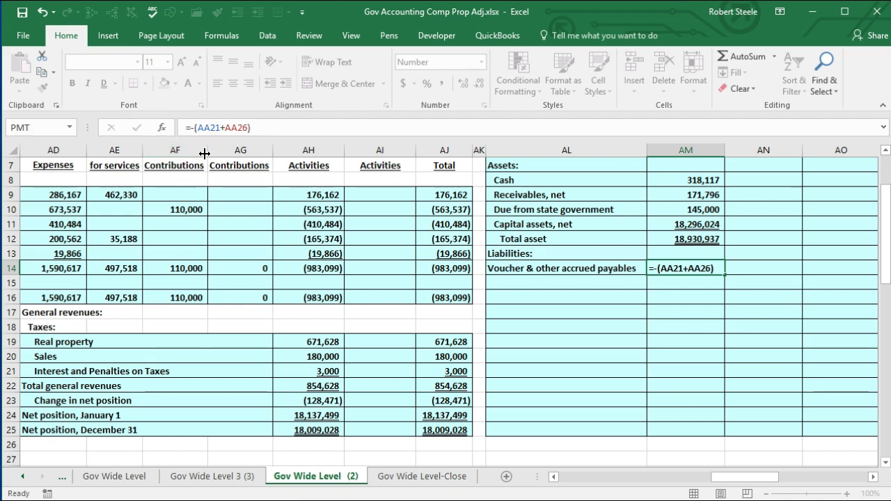
key(Return)
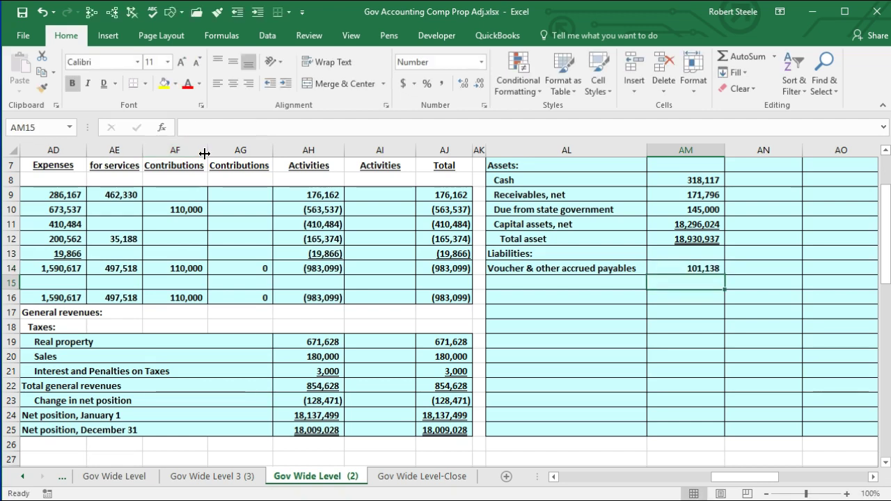
Fill AB21 and AB26 yellow to mark Vouchers Payable and Accrued Interest Payable on Long-term Debt as used
key(Left)
key(Left)
key(Left)
key(Left)
key(Left)
key(Left)
key(Left)
key(Left)
key(Left)
key(Left)
key(Left)
key(Left)
key(Left)
key(Left)
key(Left)
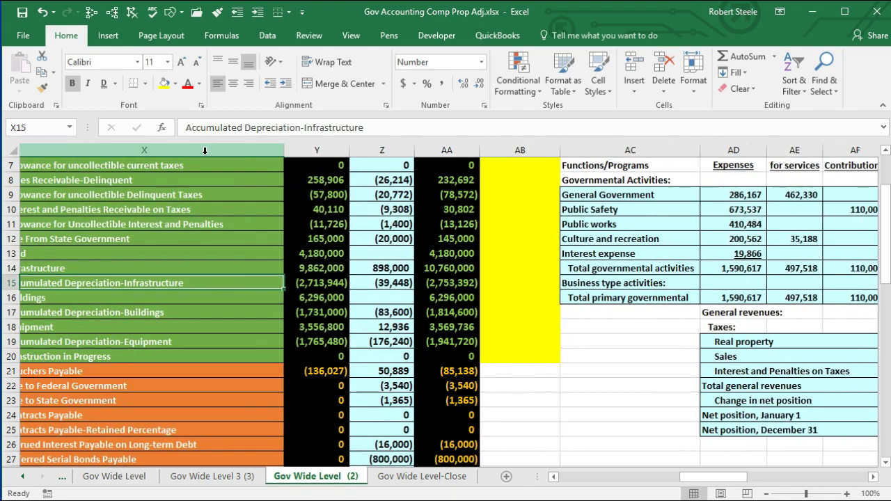
scroll(272, 173, down, 2)
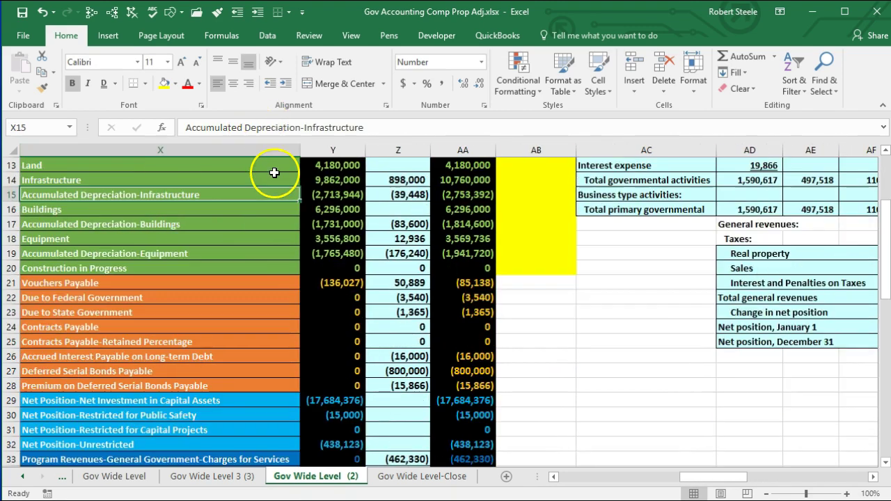
click(532, 286)
right_click(532, 286)
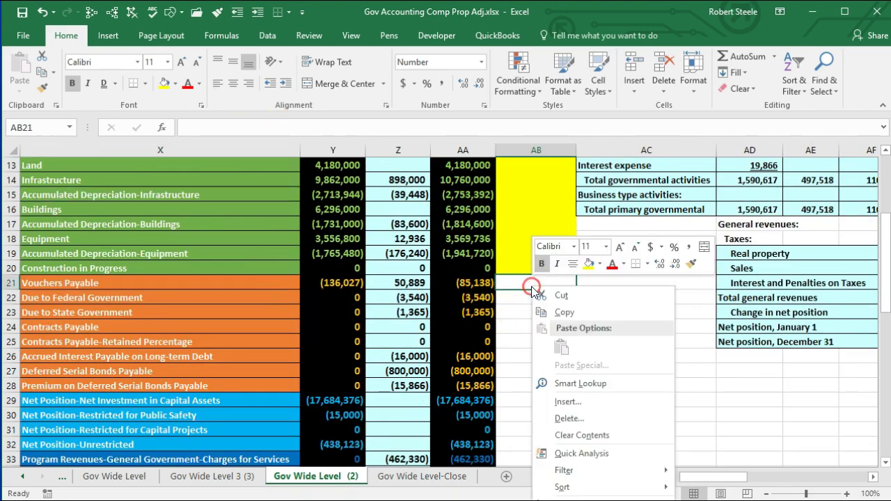
click(588, 265)
click(527, 358)
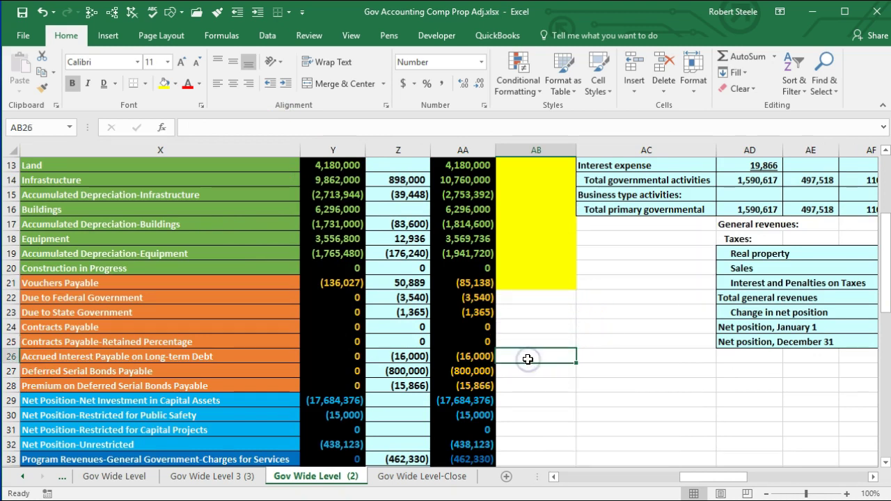
right_click(528, 359)
click(586, 337)
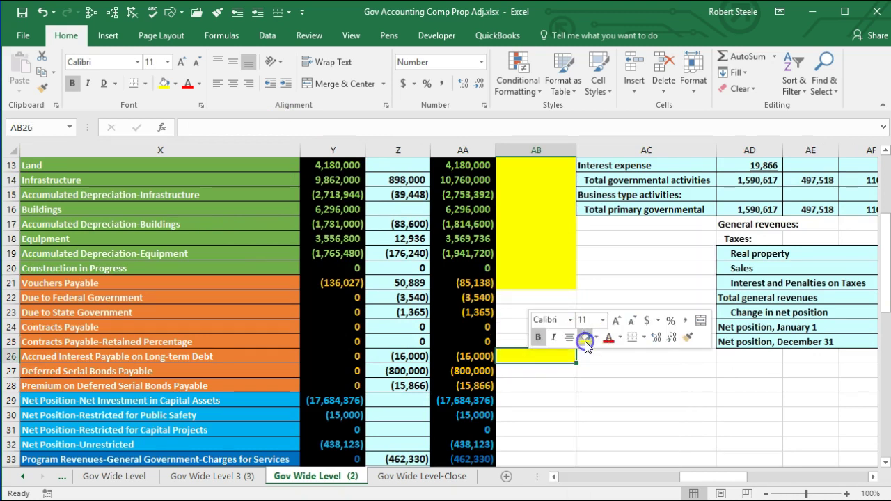
click(581, 395)
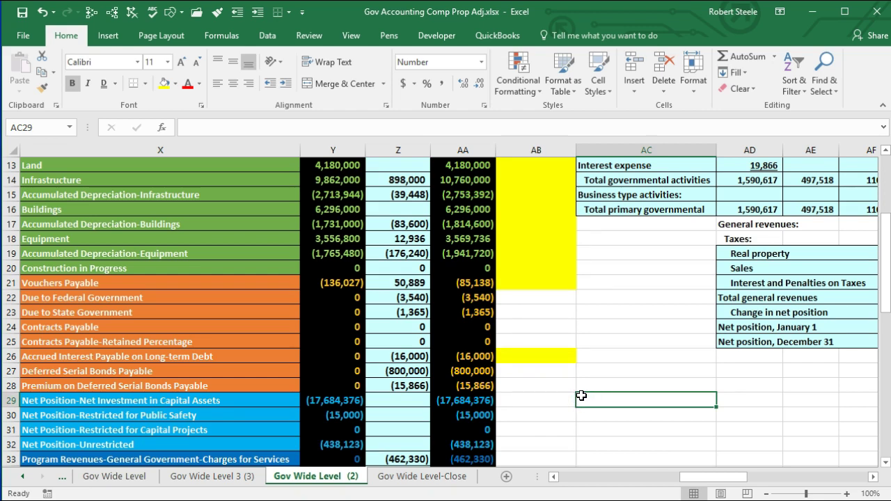
Copy the account names Due to Federal Government and Due to State Government from X22:X23 into AL15:AL16 as values only
drag(170, 302, 170, 312)
right_click(170, 312)
click(197, 336)
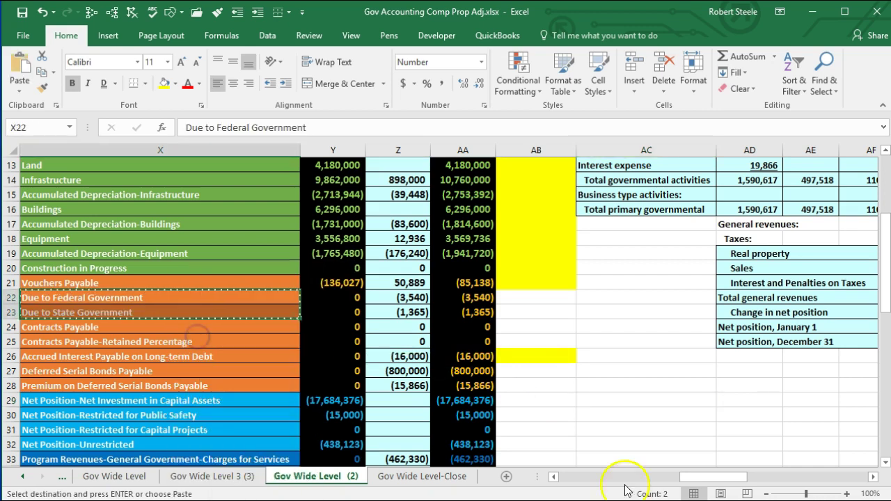
click(874, 477)
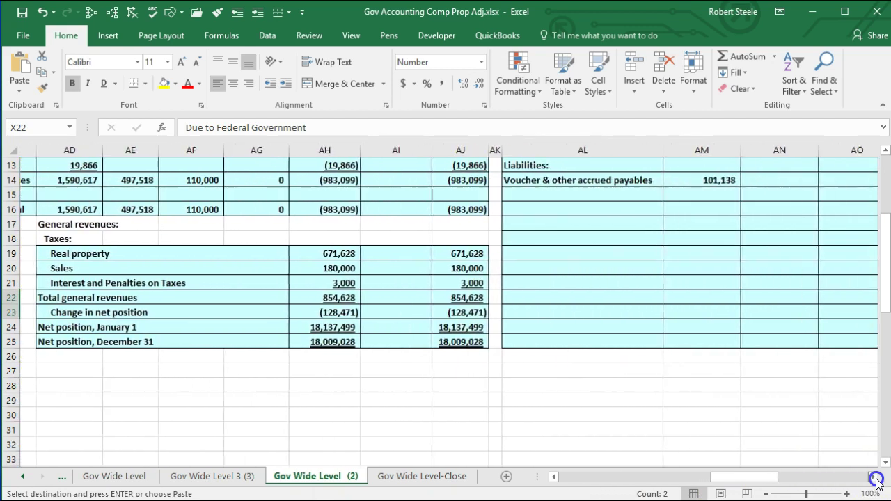
click(472, 198)
scroll(479, 234, up, 1)
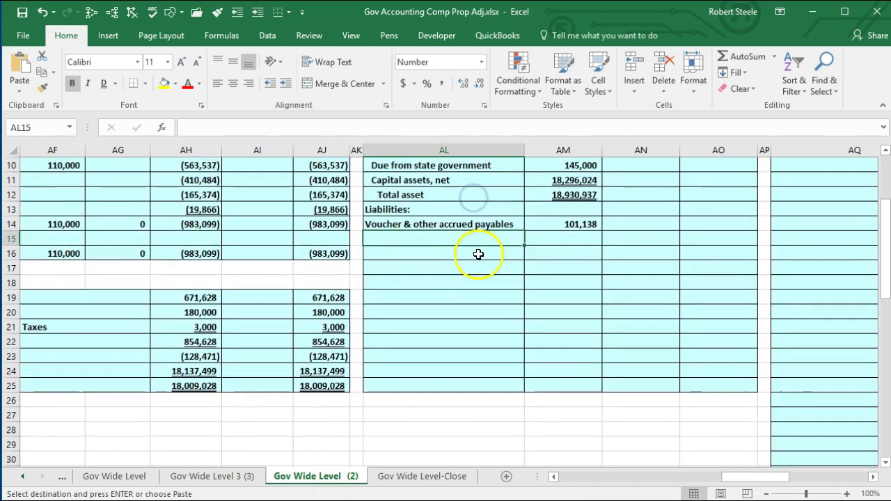
right_click(492, 239)
click(524, 302)
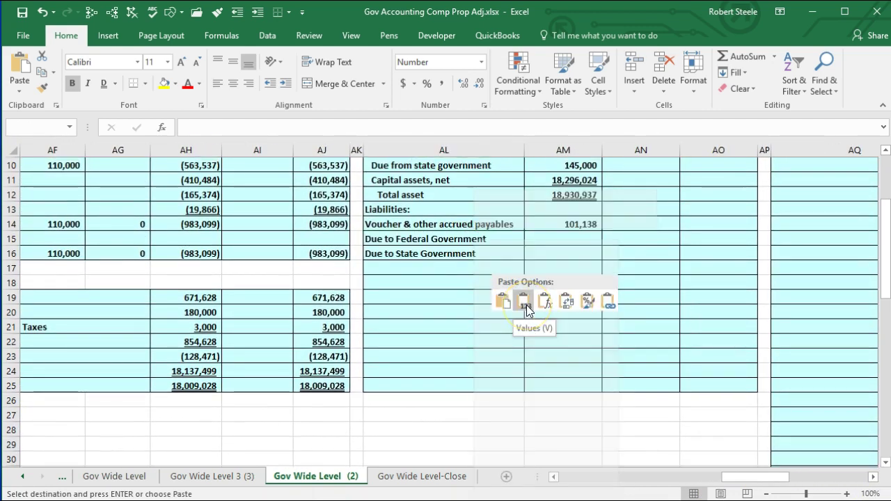
click(526, 310)
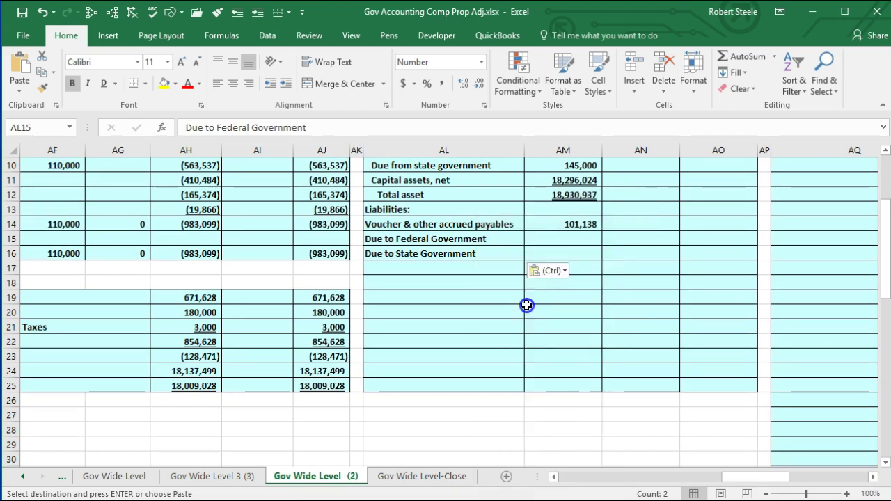
Link AM15 to the sign-reversed ending balance of Due to Federal Government with the formula -AA22
click(553, 239)
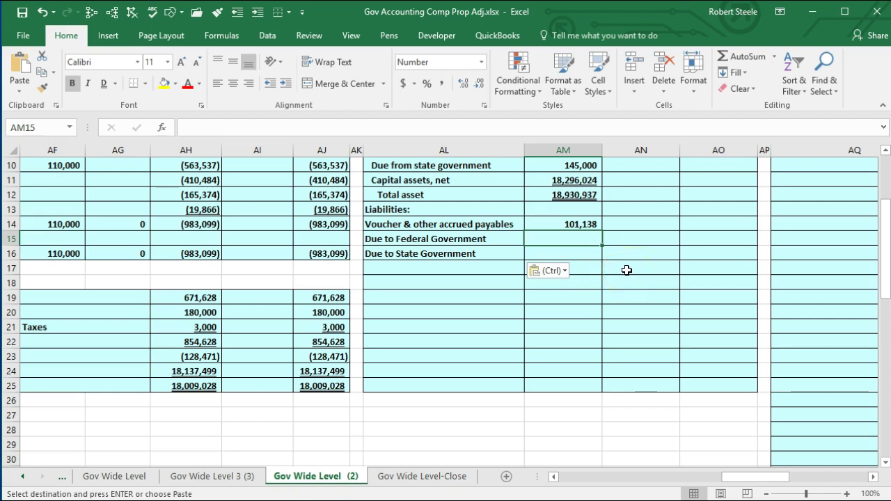
text(-)
key(Left)
key(Left)
key(Left)
key(Left)
key(Left)
key(Left)
key(Left)
key(Left)
key(Left)
key(Left)
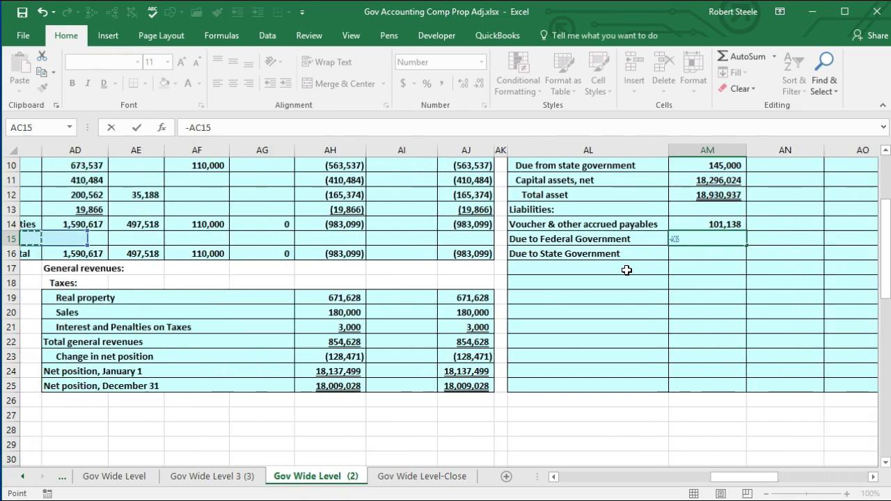
key(Left)
key(Left)
key(Left)
key(Left)
key(Left)
key(Down)
key(Down)
key(Down)
key(Down)
key(Down)
key(Down)
key(Down)
key(Right)
key(Right)
key(Right)
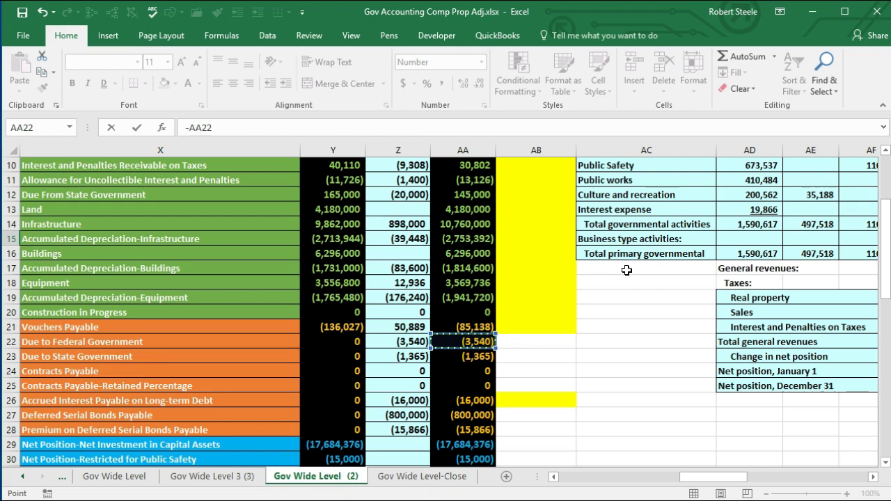
key(Return)
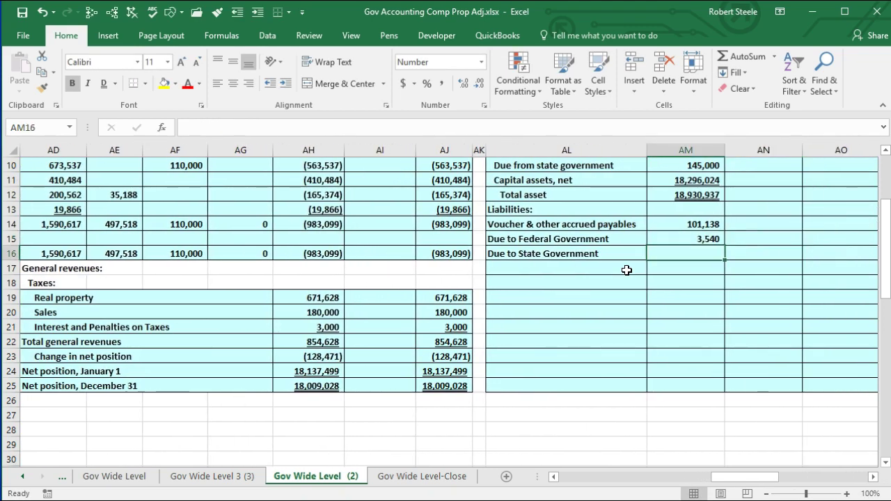
Link AM16 to the sign-reversed ending balance of Due to State Government with the formula -AA23
text(-)
key(Left)
key(Left)
key(Left)
key(Left)
key(Left)
key(Left)
key(Left)
key(Left)
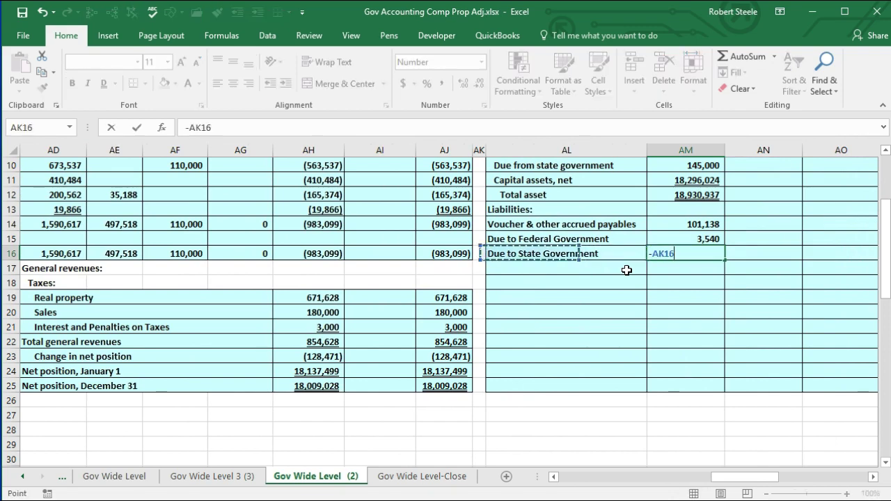
key(Left)
key(Left)
key(Left)
key(Left)
key(Left)
key(Left)
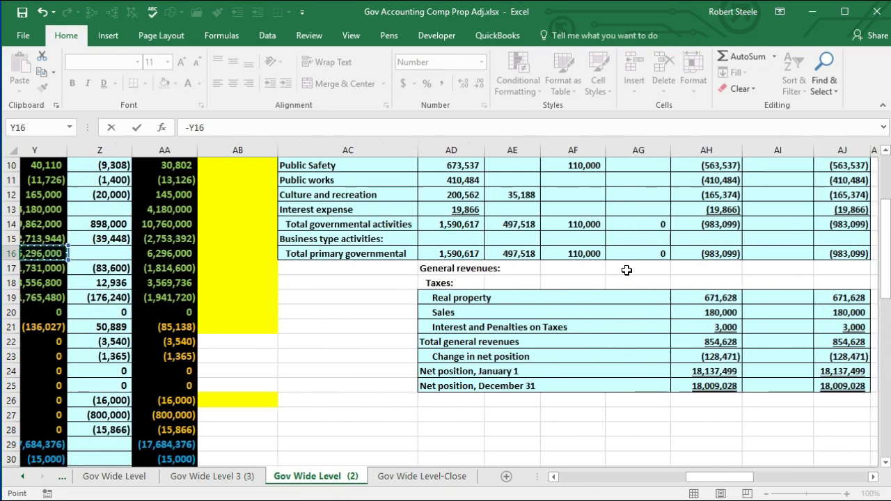
key(Down)
key(Down)
key(Down)
key(Down)
key(Left)
key(Down)
key(Down)
key(Down)
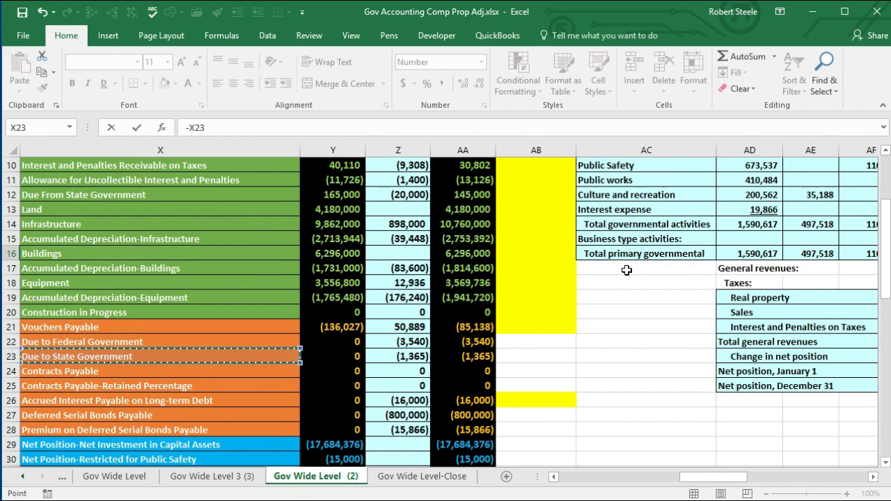
key(Right)
key(Right)
key(Right)
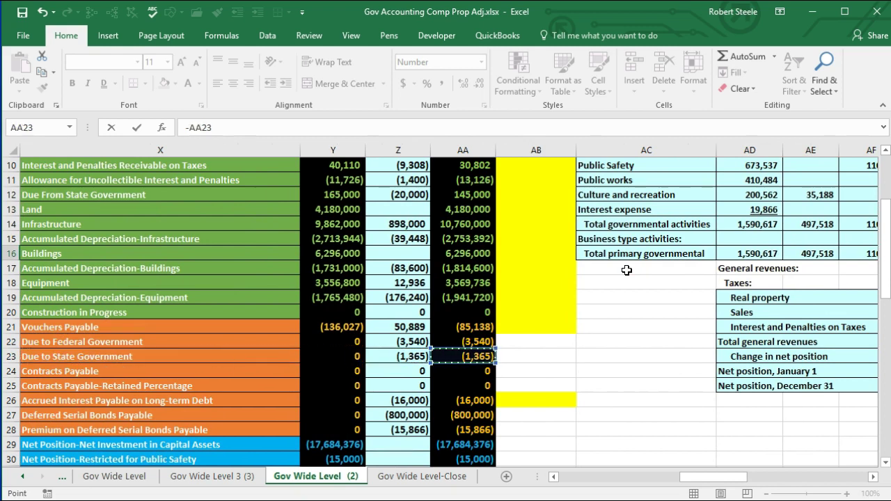
key(Return)
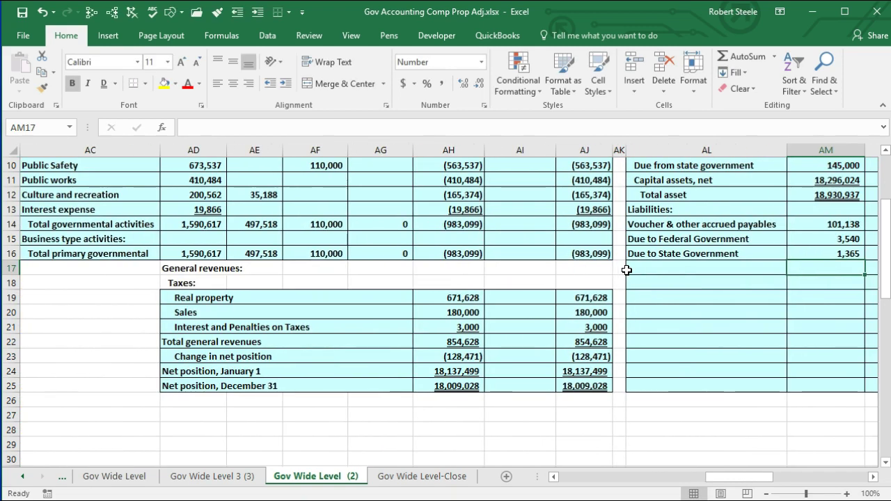
Enter the line label "Noncurrent liabilites" in AL17, below Due to State Government
scroll(626, 270, right, 3)
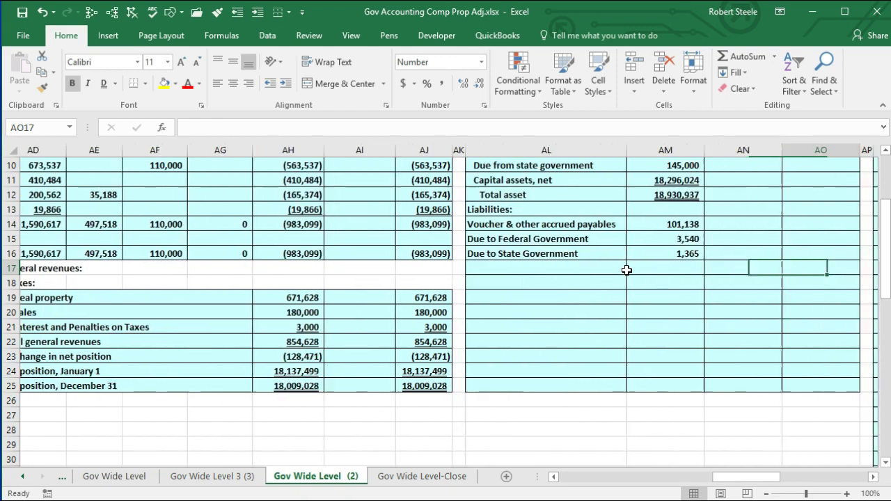
key(Left)
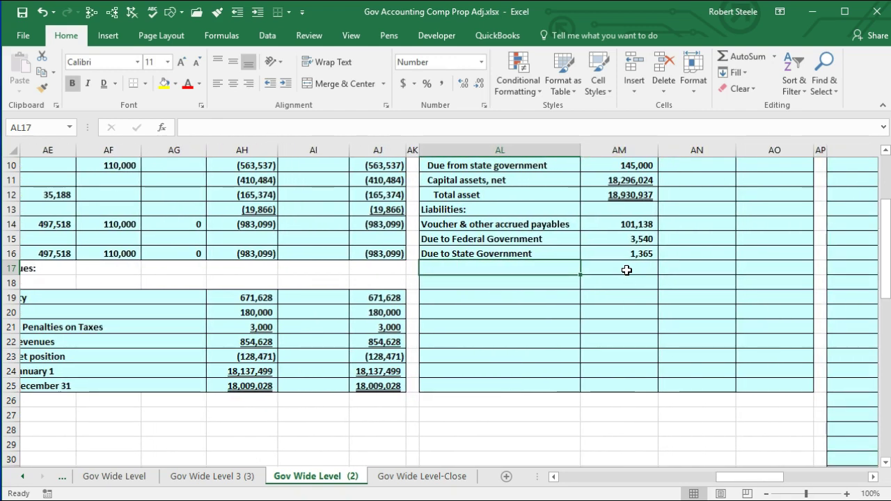
text(Noncurrent liabilites)
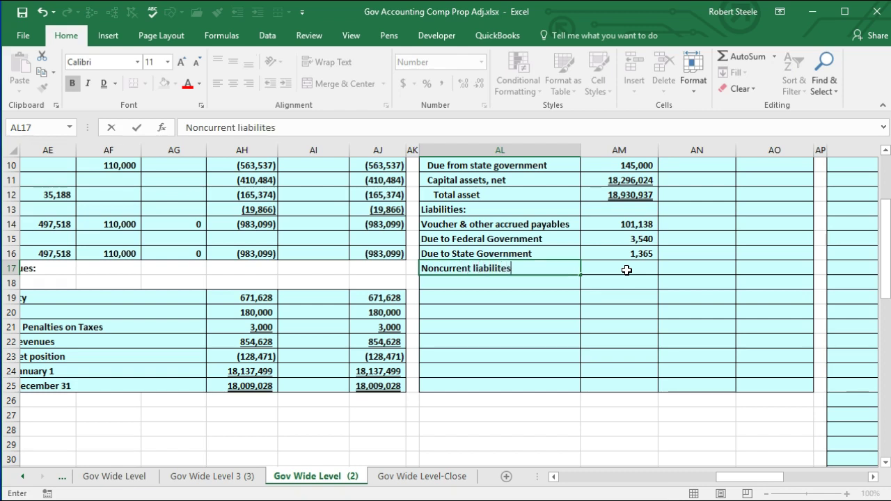
key(Tab)
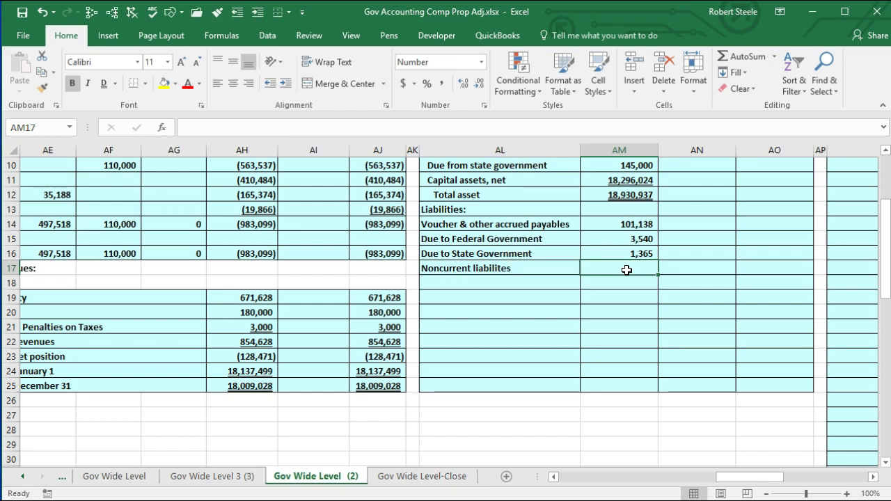
Enter a negative SUM formula in AM17 over AA27:AA28, the deferred serial bonds payable and their premium
text(-)
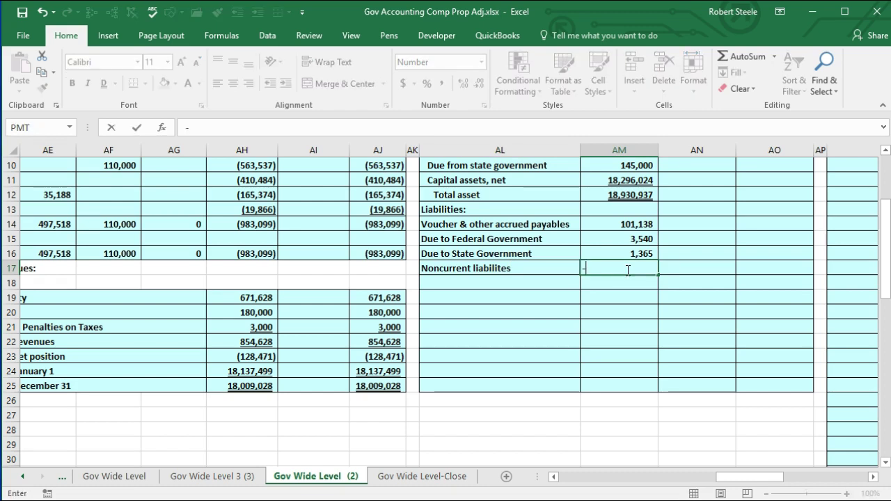
text(sum()
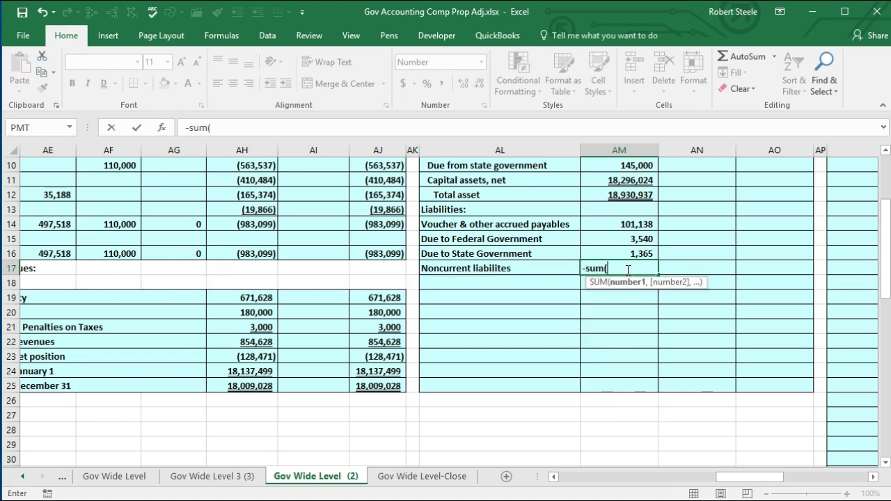
drag(736, 478, 694, 478)
scroll(623, 421, down, 1)
scroll(624, 422, down, 2)
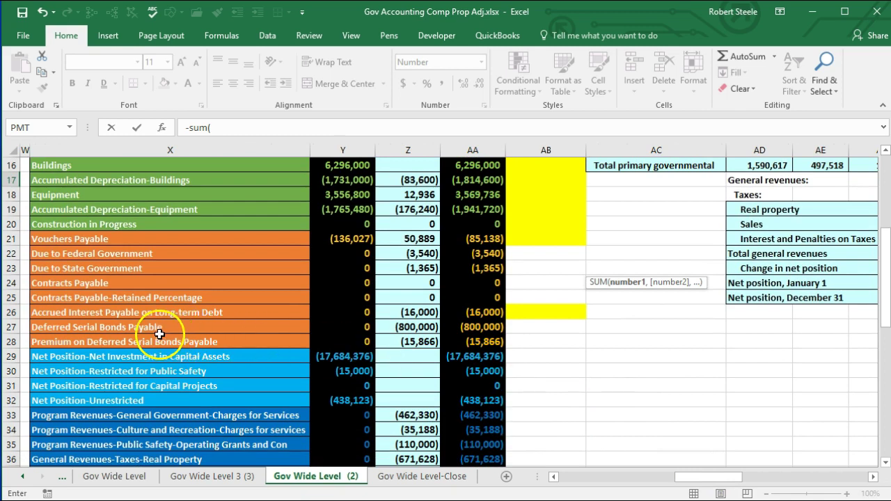
click(189, 341)
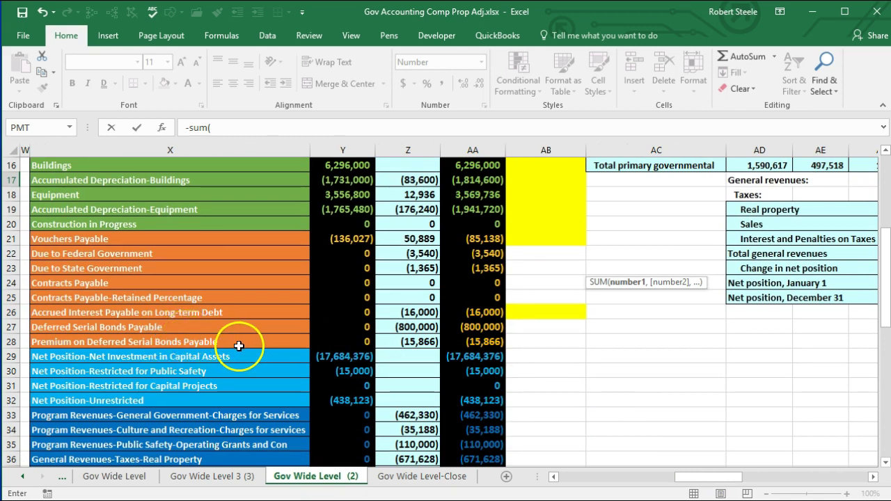
click(474, 326)
drag(475, 326, 473, 346)
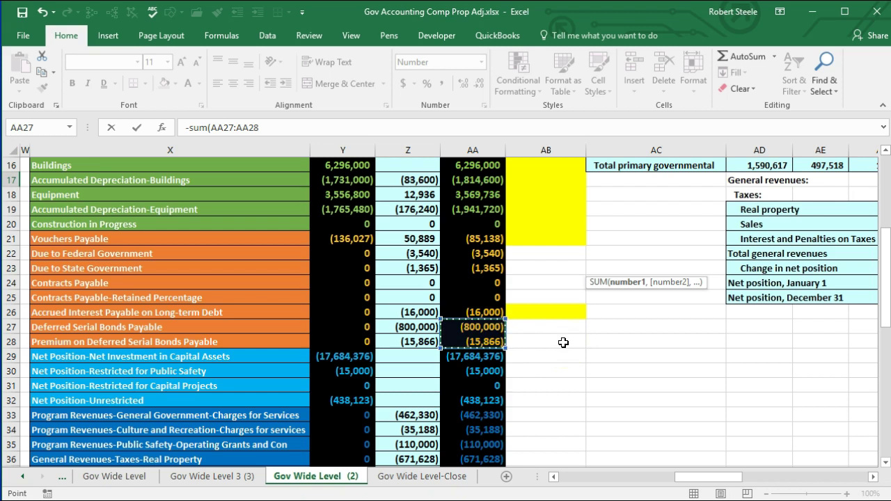
key(ctrl+Return)
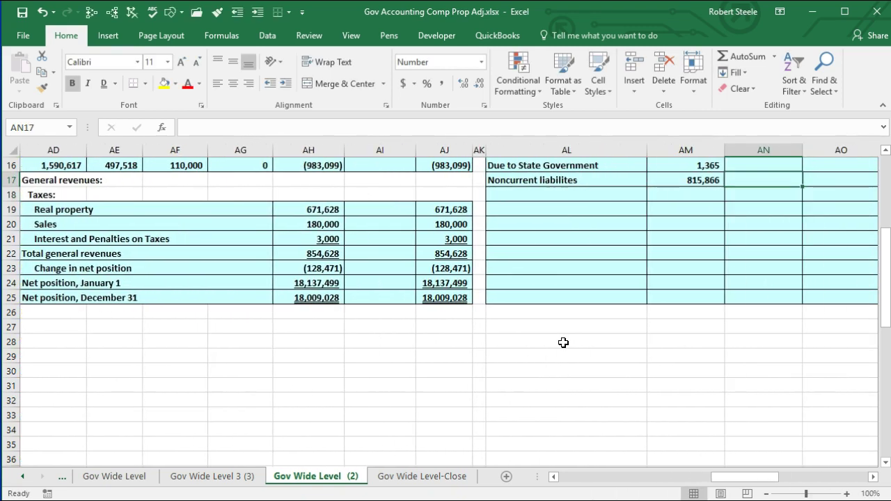
Fill AB22:AB28 with yellow to mark the remaining liability accounts in the trial balance as used
scroll(563, 342, up, 1)
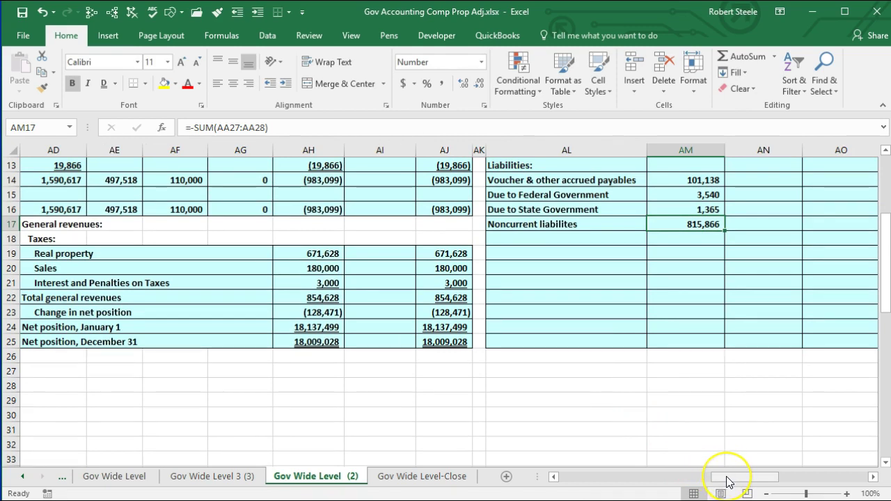
drag(727, 481, 681, 477)
drag(653, 301, 657, 383)
right_click(657, 383)
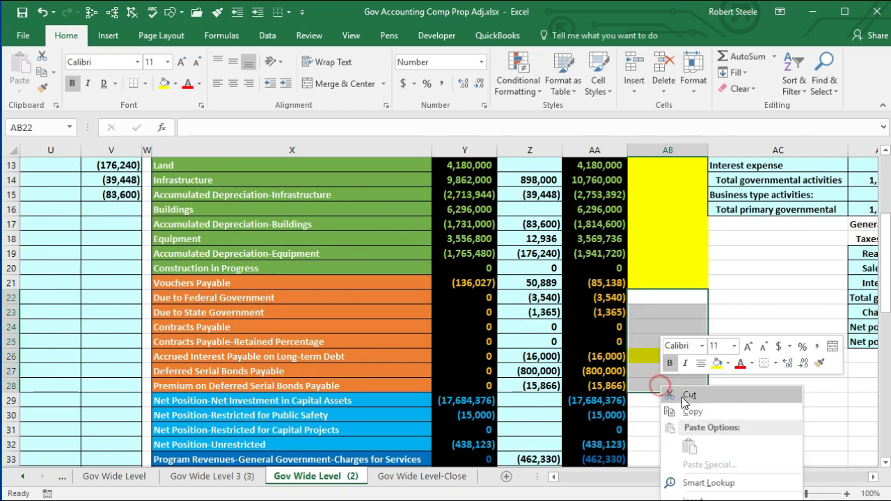
click(713, 364)
drag(519, 327, 532, 342)
click(689, 351)
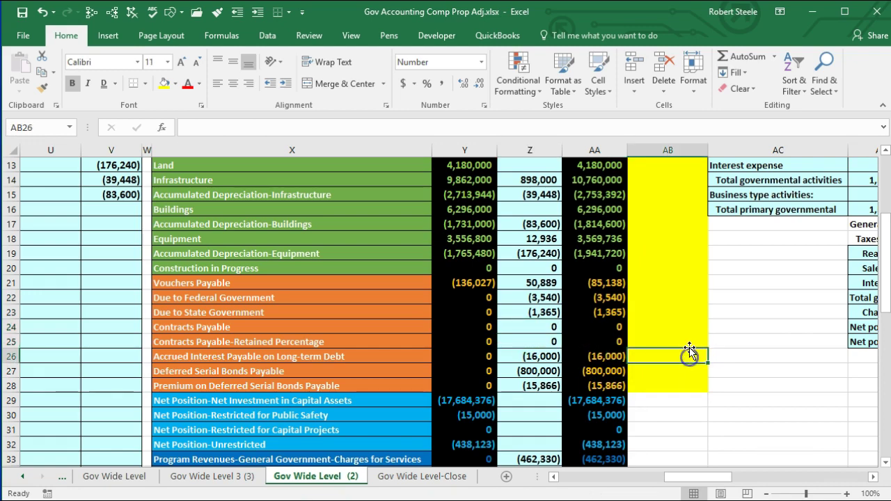
Enter the line label "Total liabilities" in AL18 of the Statement of Net Position
key(Right)
key(Right)
key(Right)
key(Right)
key(Right)
key(Right)
key(Right)
key(Right)
key(Right)
key(Right)
key(Right)
key(Right)
key(Right)
key(Right)
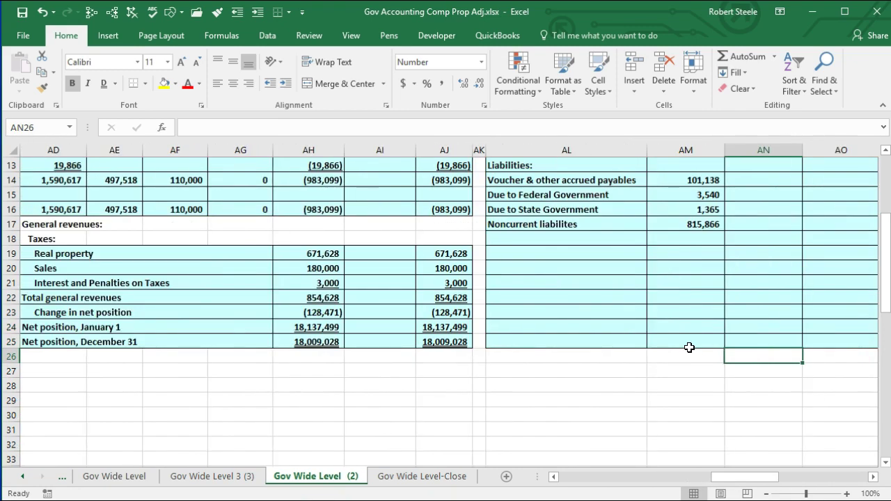
scroll(689, 348, up, 2)
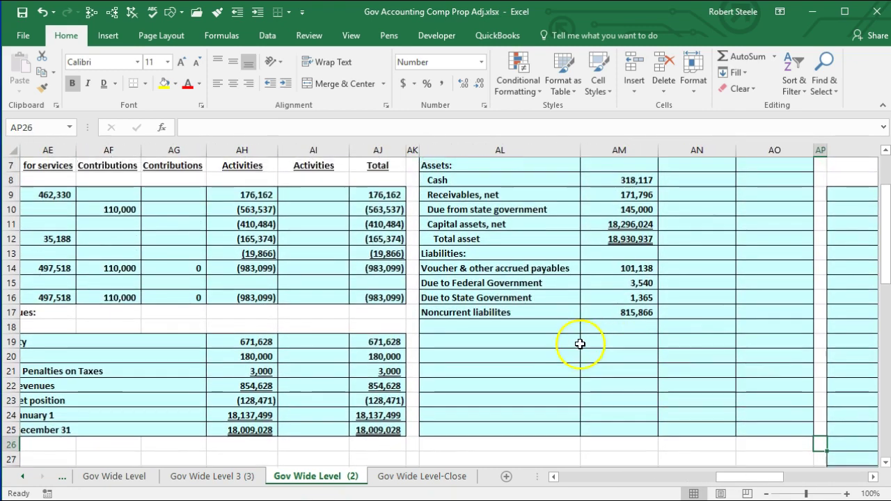
click(510, 326)
text(Total )
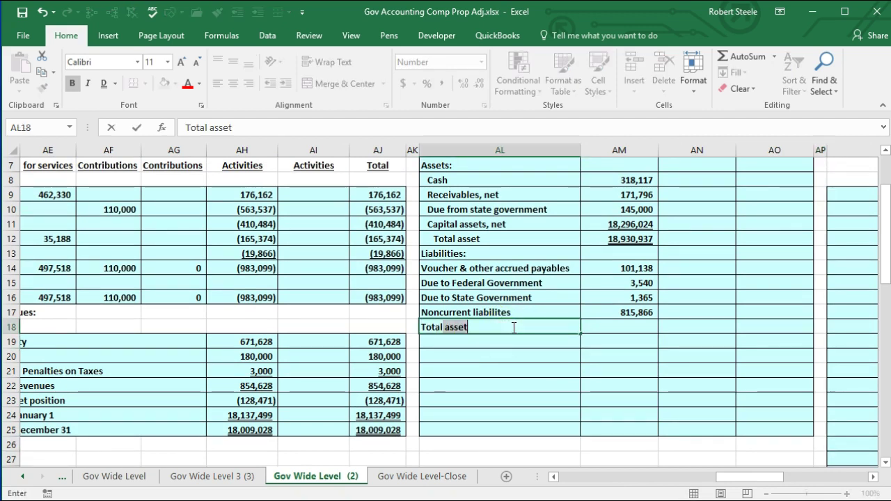
text(liabilities)
key(Tab)
Total the liabilities in AM18 with a SUM formula over AM14:AM17
text(=)
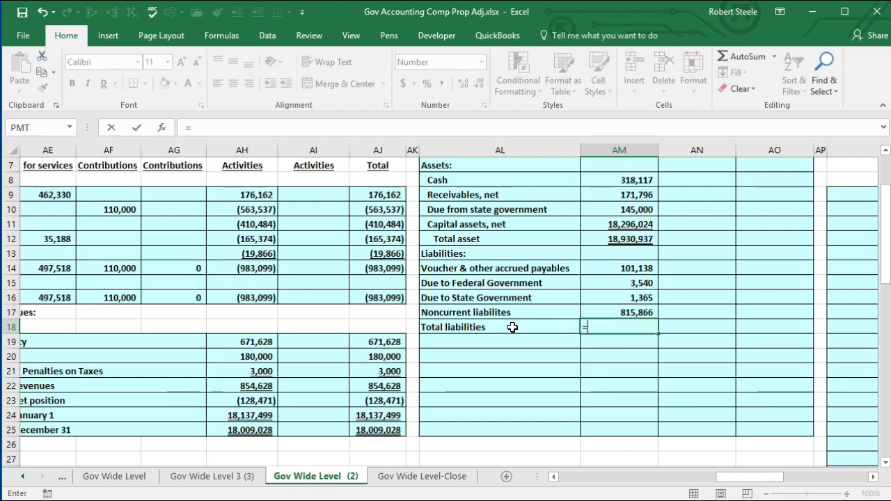
text(sum()
key(Up)
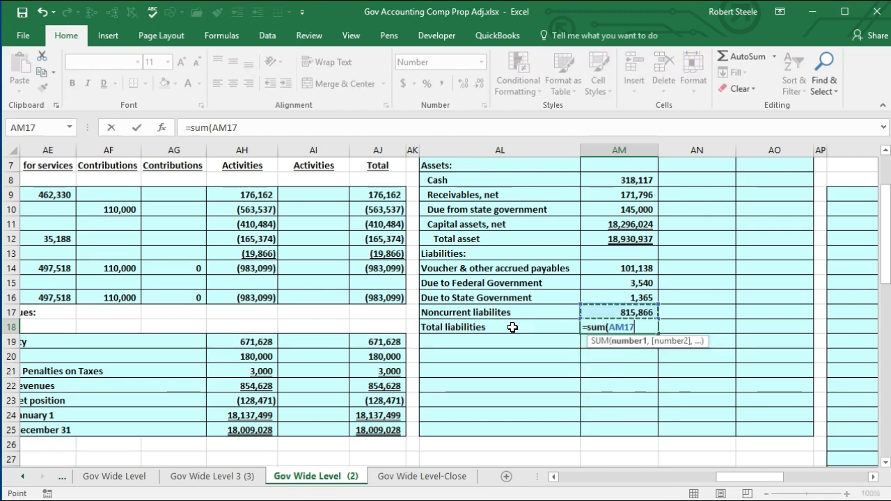
key(shift+Up)
key(shift+Up)
key(shift+Up)
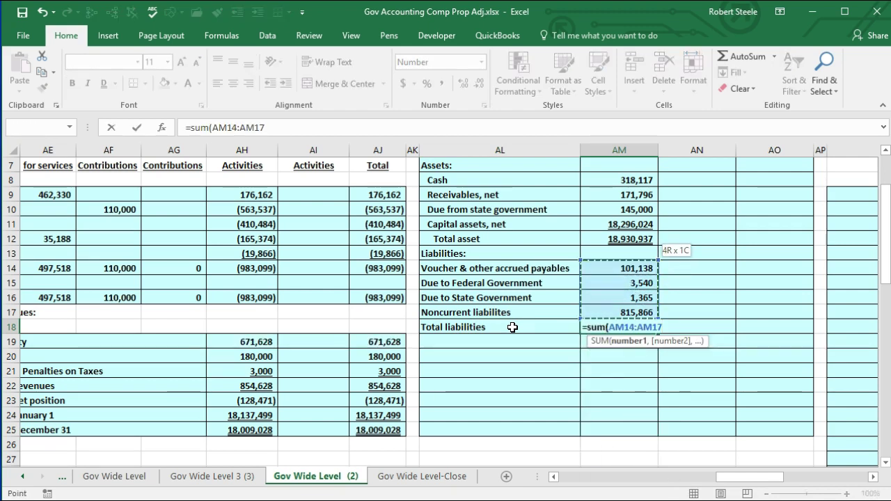
key(Return)
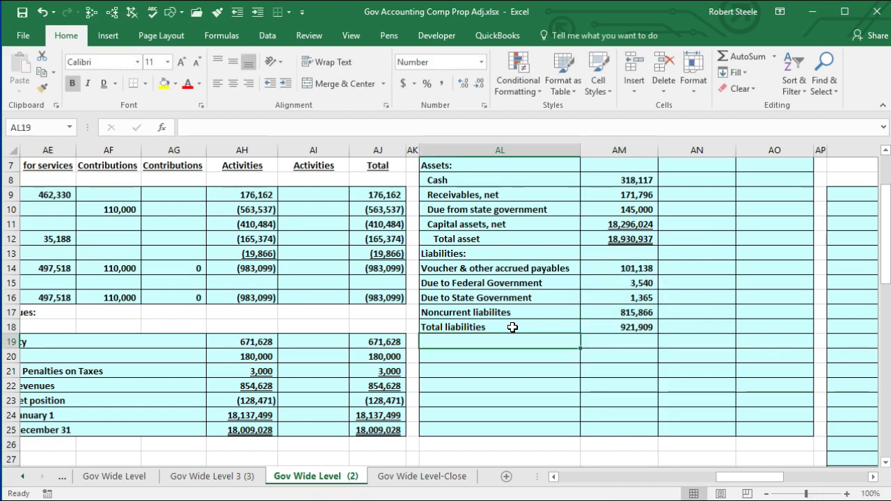
Indent the liability labels in AL14:AL18 by one level and Total liabilities by one further level
drag(453, 269, 459, 327)
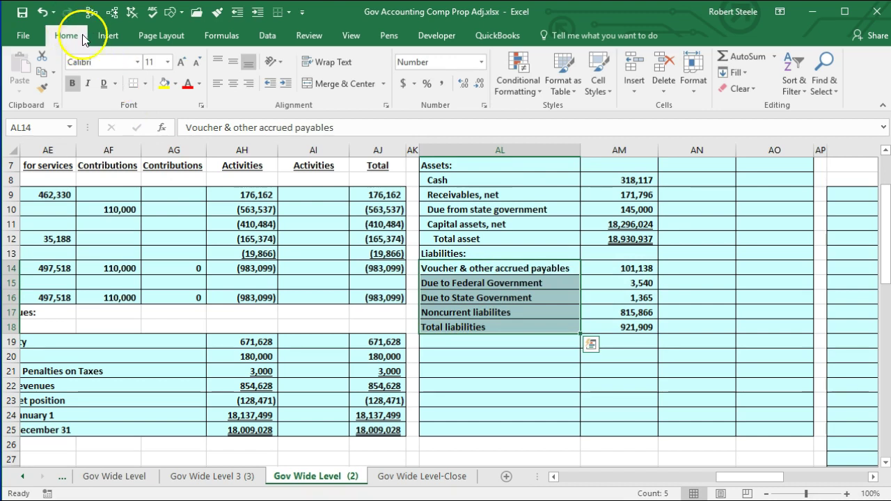
click(286, 83)
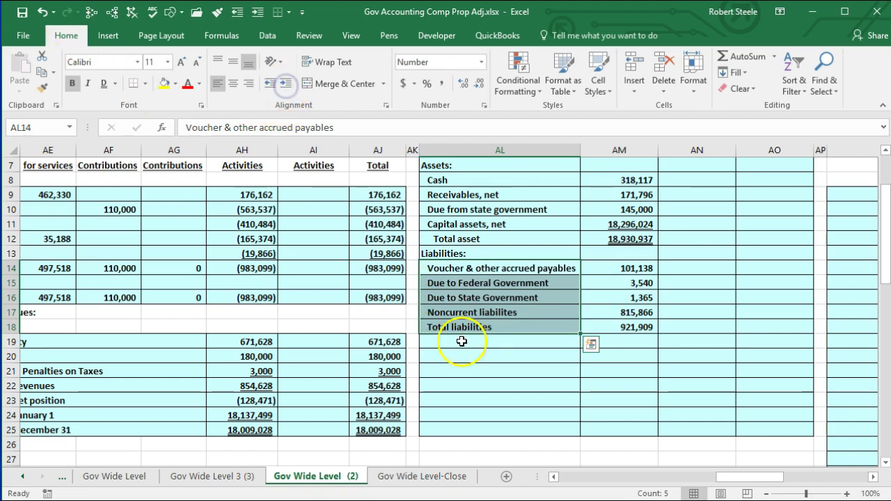
click(470, 329)
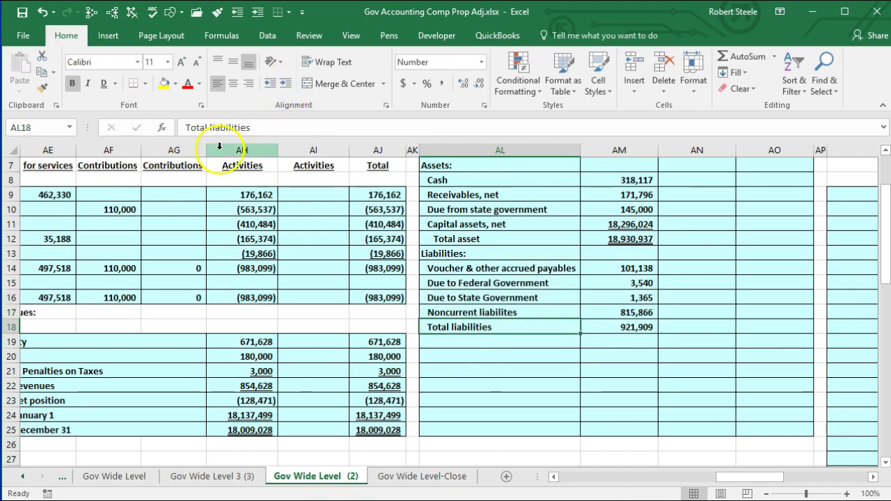
click(286, 84)
Underline the noncurrent liabilities amount in AM17
click(611, 311)
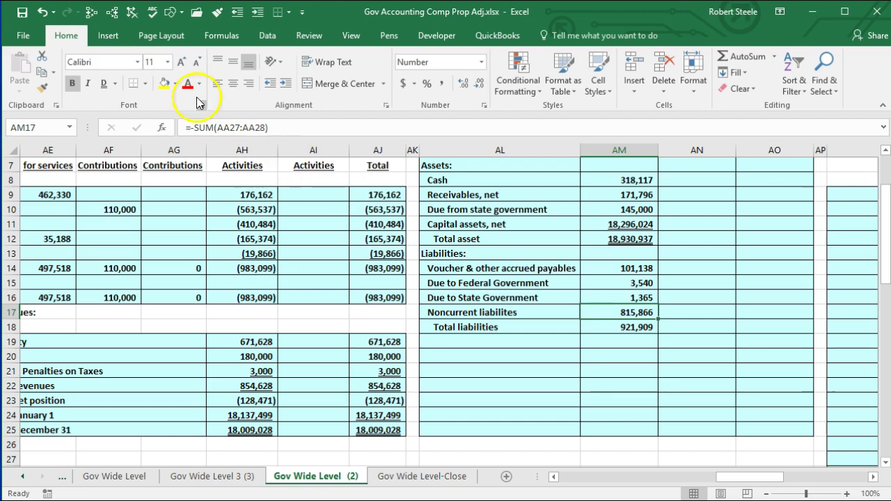
click(115, 83)
click(117, 101)
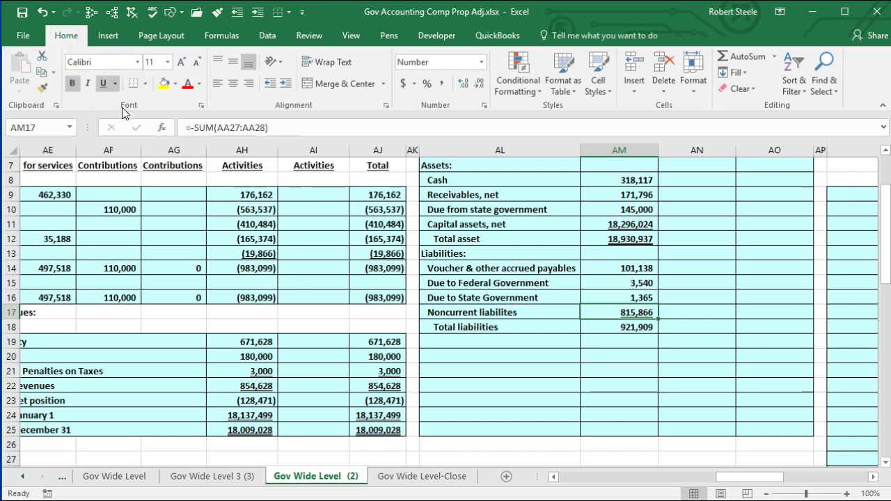
Enter the heading "Net Position:" in AL19 and the line label "Net invenstment in capital assets" in AL20
click(613, 330)
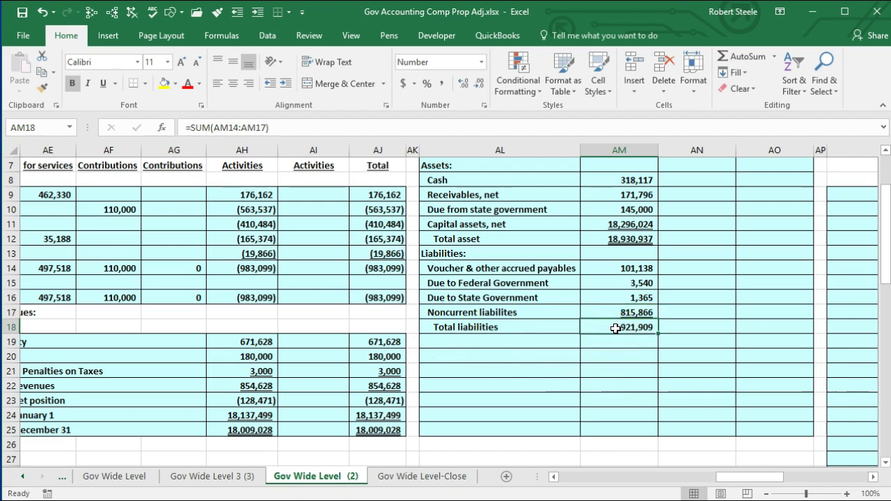
key(Down)
key(Left)
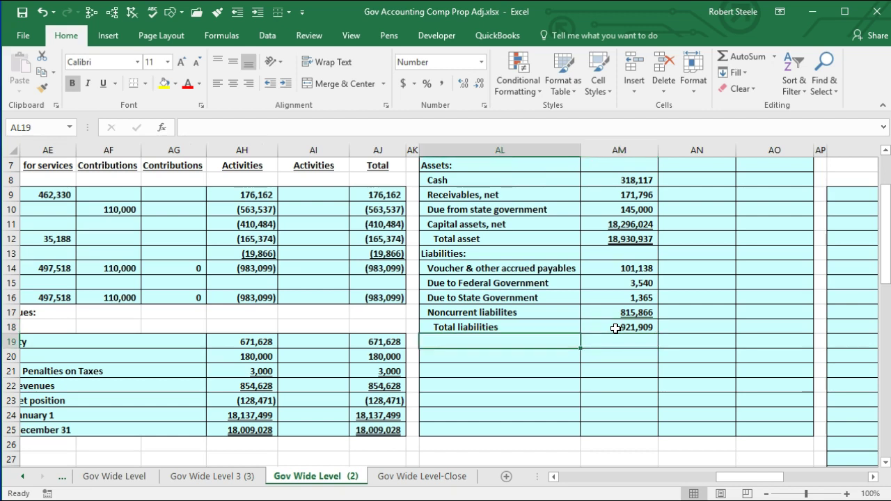
text(Net Position:)
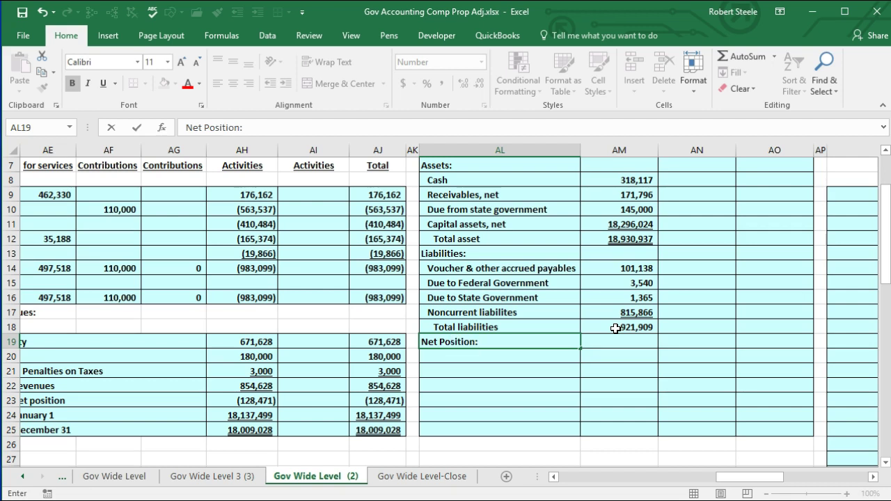
key(Return)
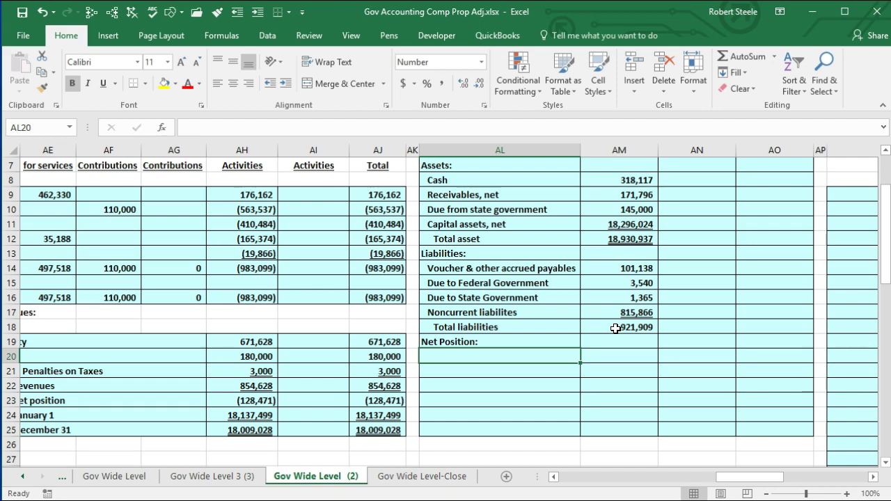
text(Net invenstment in capital assets)
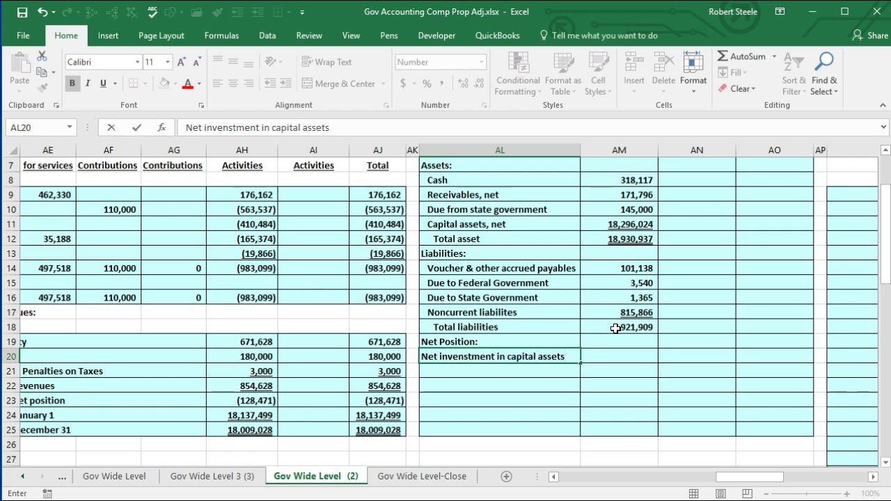
key(Return)
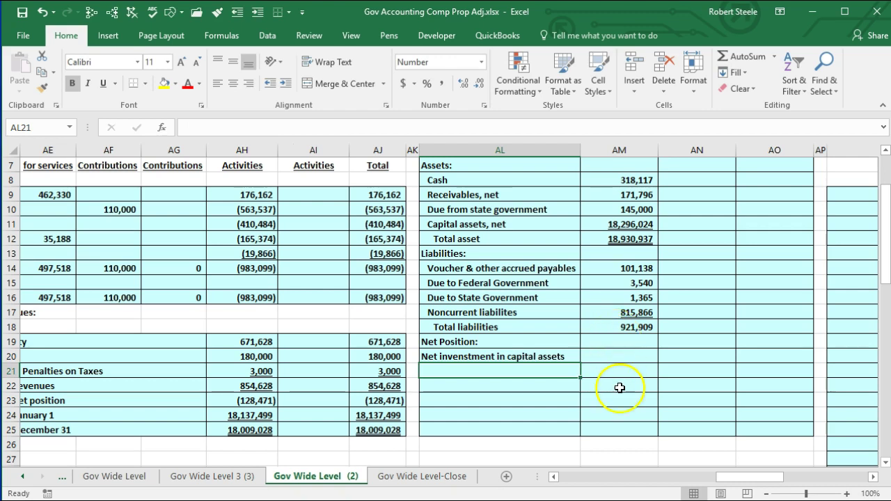
click(624, 242)
click(630, 327)
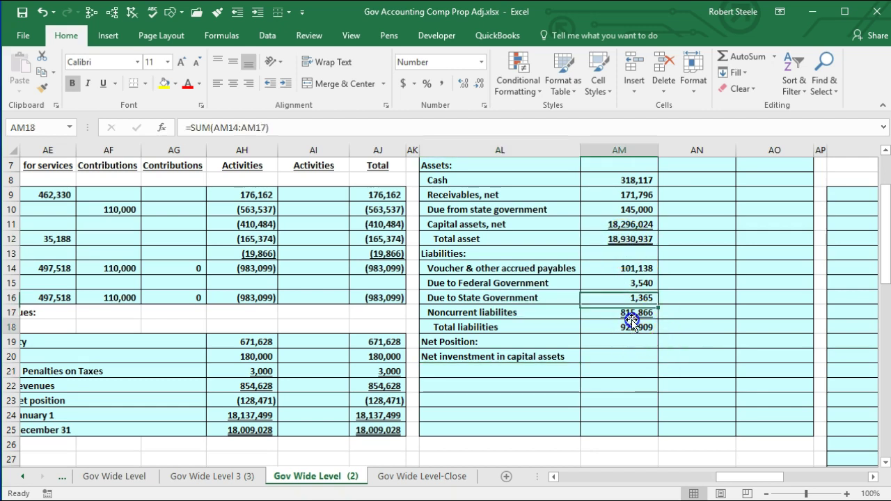
click(630, 398)
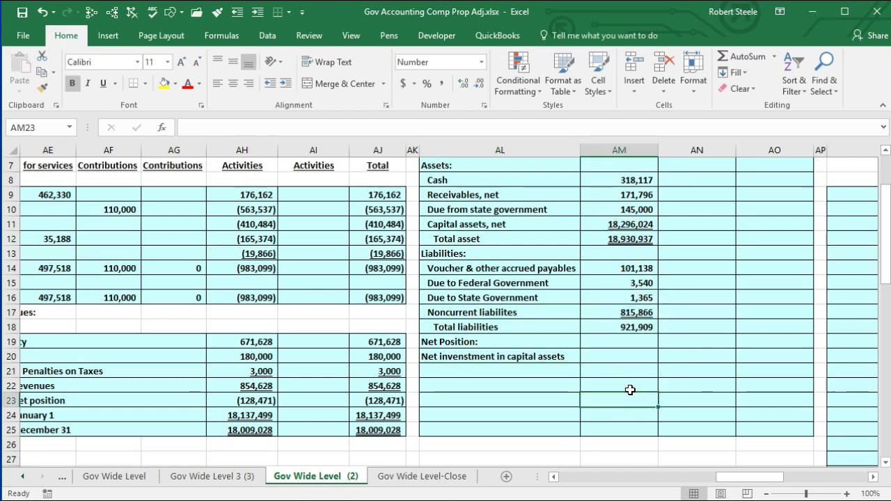
text(=)
key(Up)
key(Up)
key(Up)
key(Up)
key(Up)
key(Up)
key(Up)
key(Up)
key(Up)
key(Up)
key(Up)
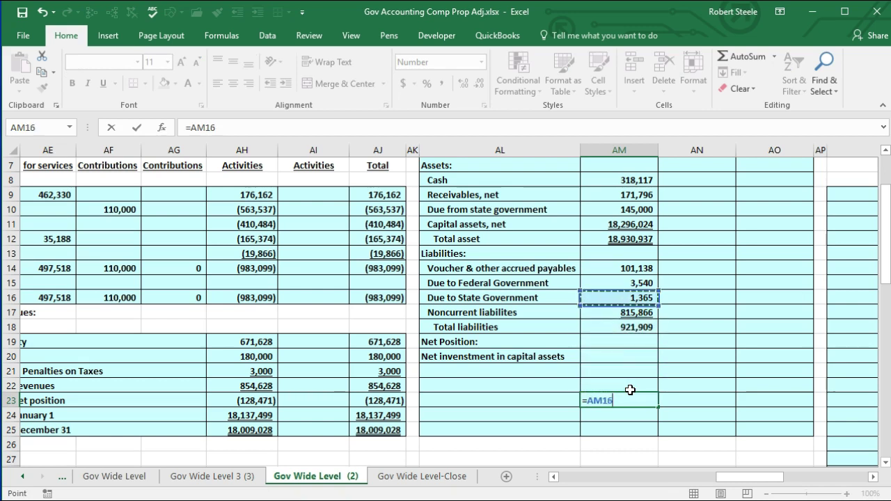
text(-)
key(Up)
key(Up)
key(Up)
key(Up)
key(Up)
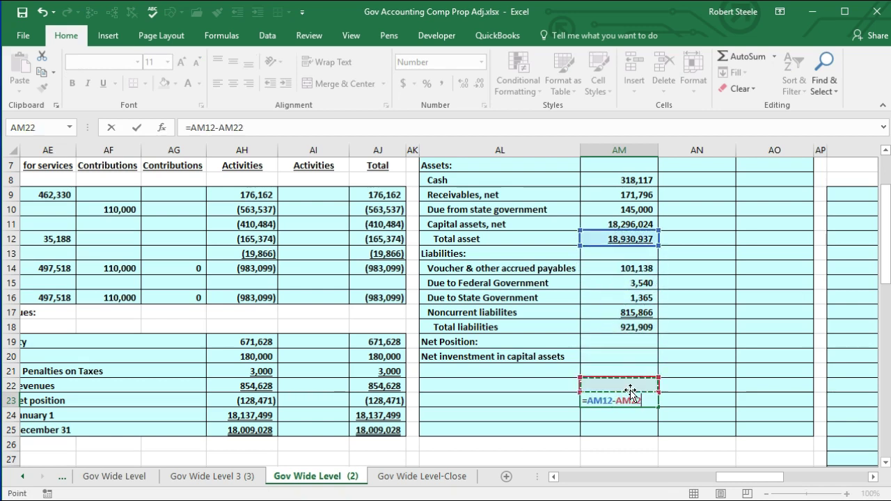
key(Return)
key(Up)
key(Delete)
Enter the line label "Total net position" in AL25, the last row of the statement
key(Down)
key(Down)
key(Left)
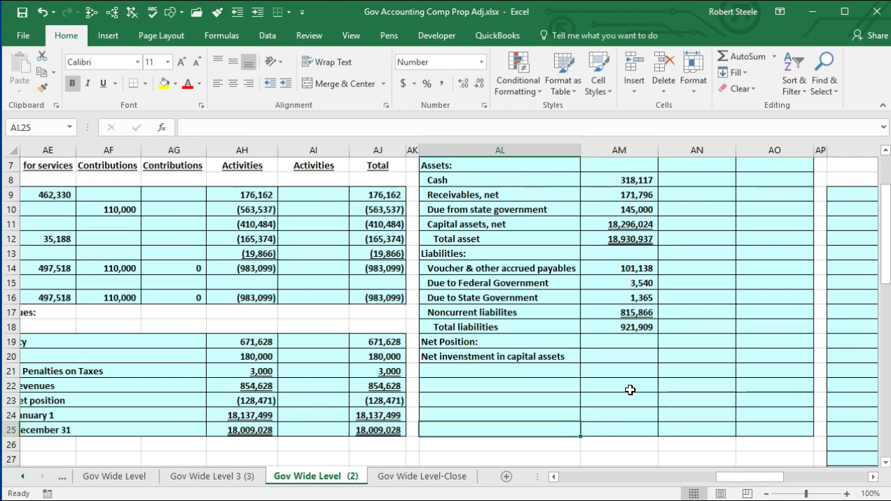
text(Total net p)
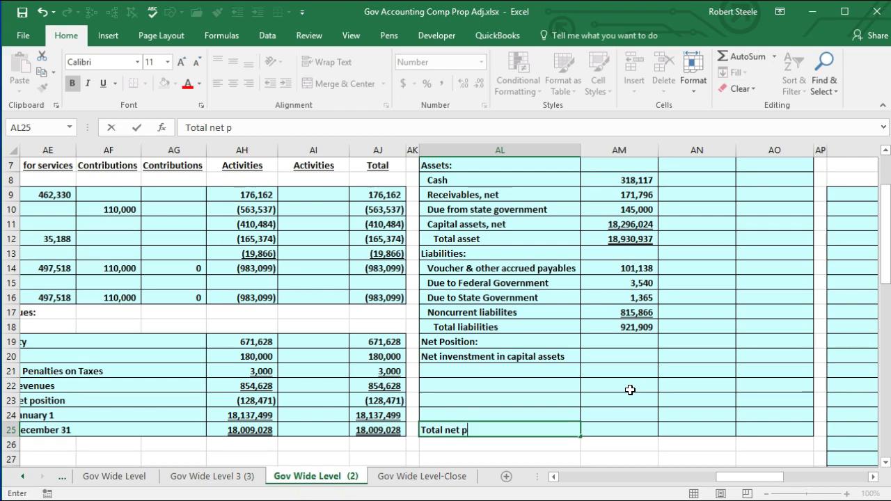
text(osition)
key(Right)
Calculate total net position in AM25 as total assets minus total liabilities with the formula =AM12-AM18
text(=)
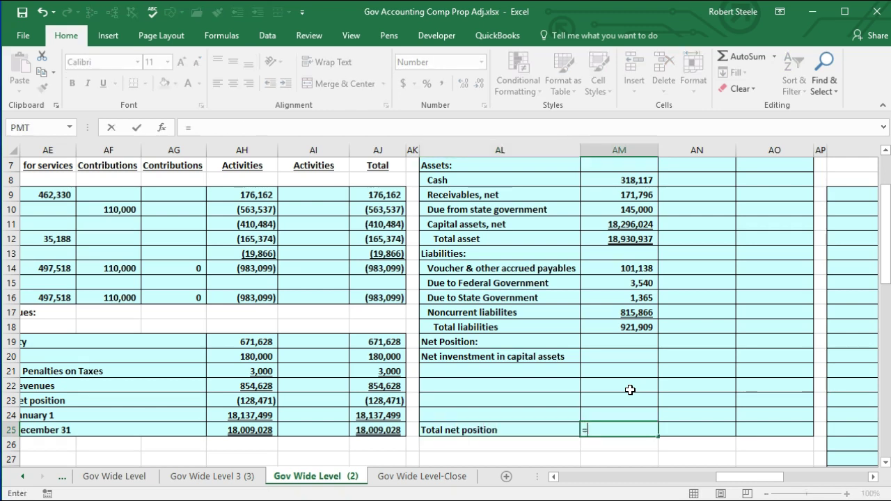
click(635, 239)
text(-)
key(Up)
key(Up)
key(Up)
key(Up)
key(Up)
key(Up)
key(Up)
key(Return)
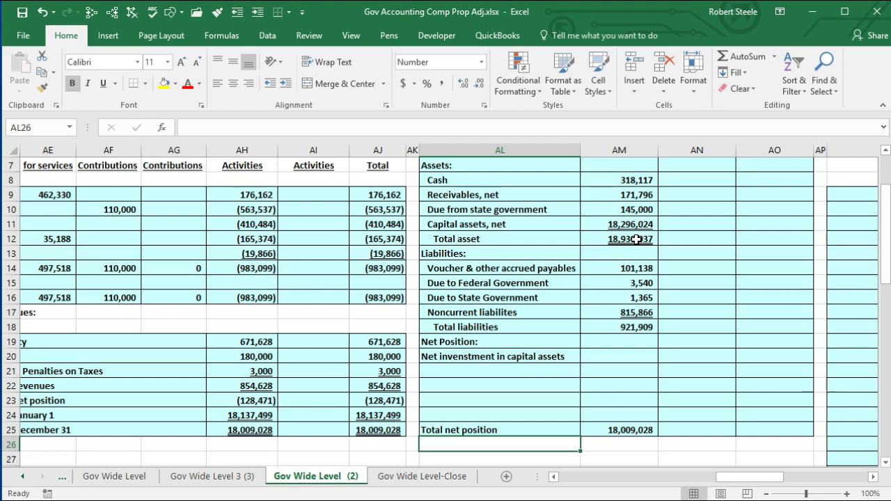
Check total net position against the sum of the net position, revenue and expense balances in AA29:AA43
click(625, 429)
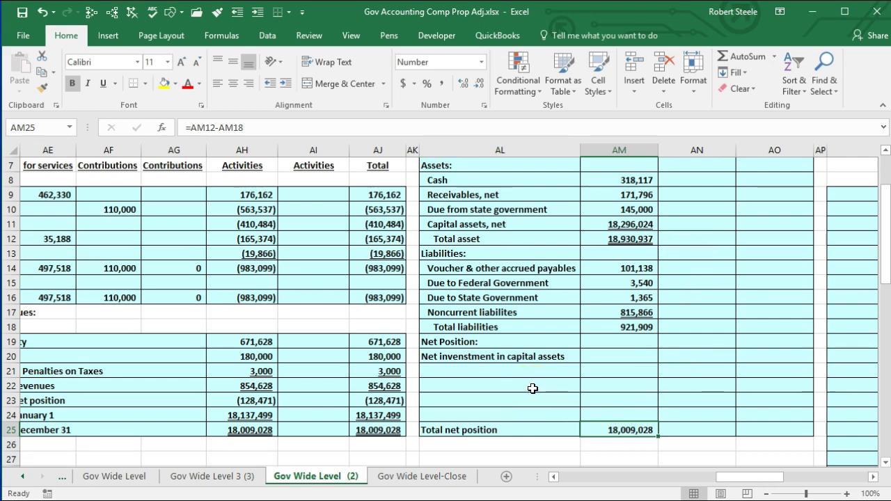
drag(738, 477, 683, 481)
scroll(666, 430, down, 6)
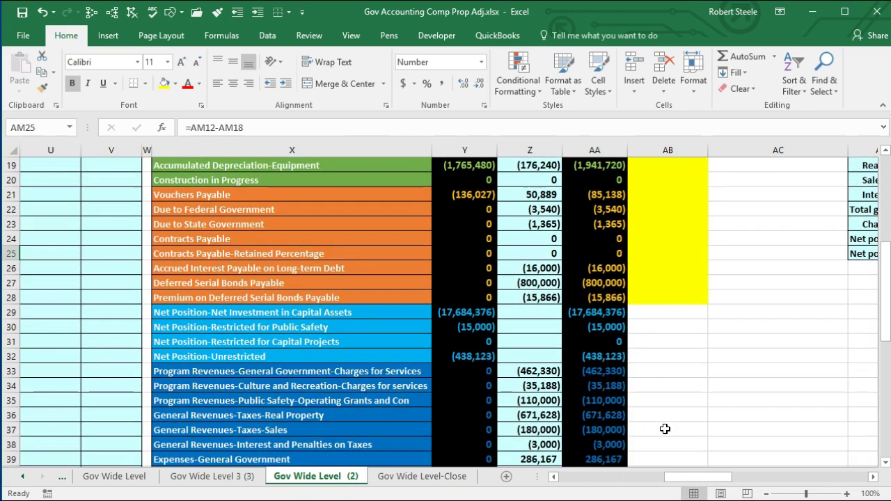
click(603, 237)
drag(602, 224, 592, 426)
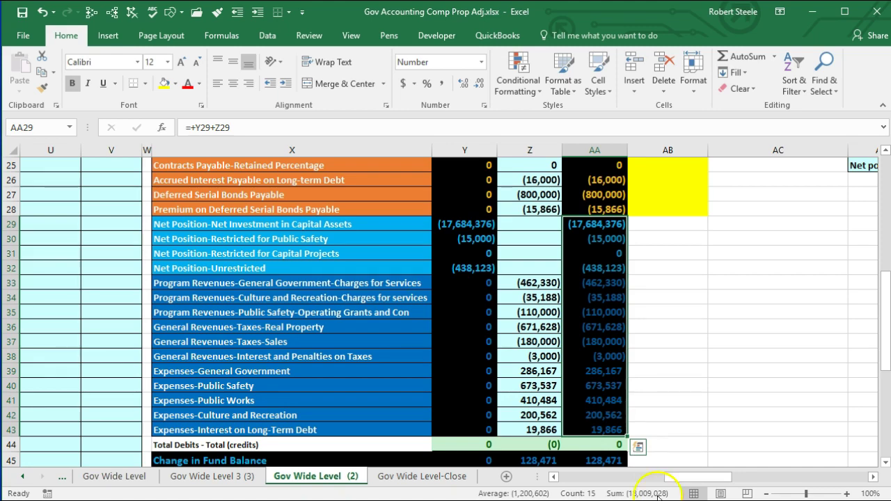
Check the sum of the asset and liability balances in AA5:AA28 against the statement's total net position
scroll(657, 437, up, 4)
scroll(583, 170, up, 2)
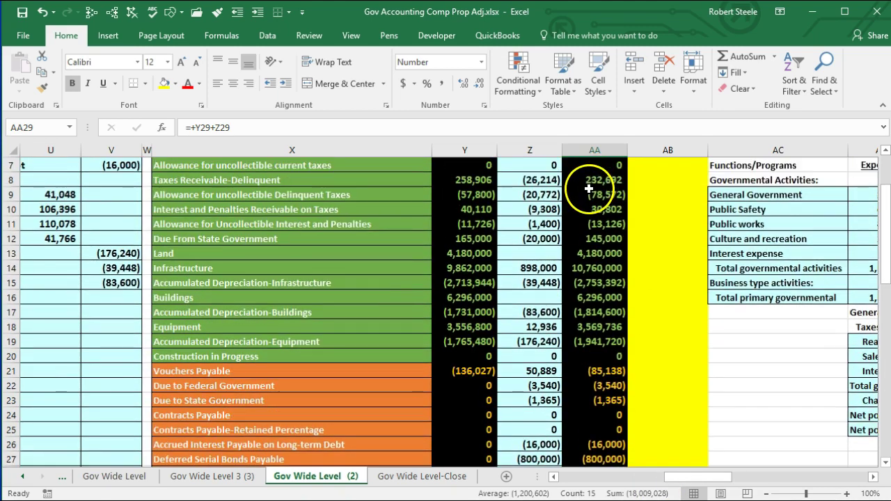
scroll(589, 189, up, 1)
drag(592, 180, 586, 402)
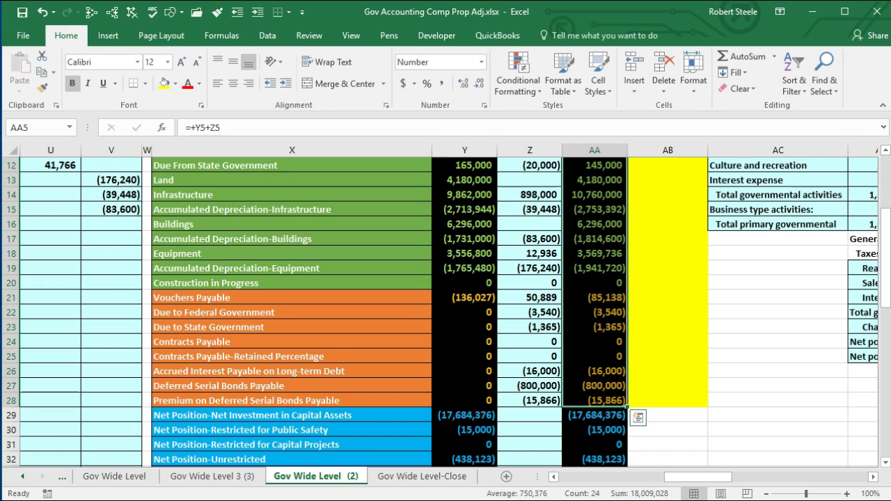
drag(686, 478, 756, 488)
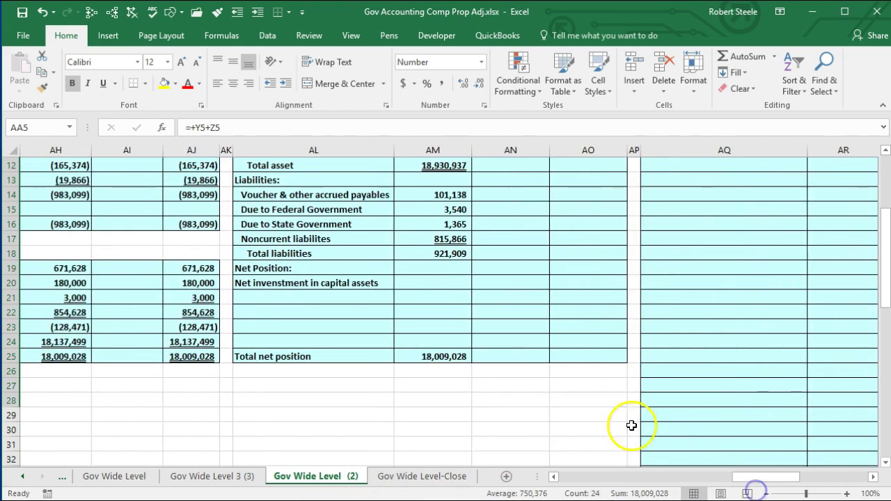
Calculate net investment in capital assets in AM20 as net capital assets minus noncurrent liabilities with the formula =AM11-AM17
scroll(548, 423, up, 1)
scroll(548, 422, up, 1)
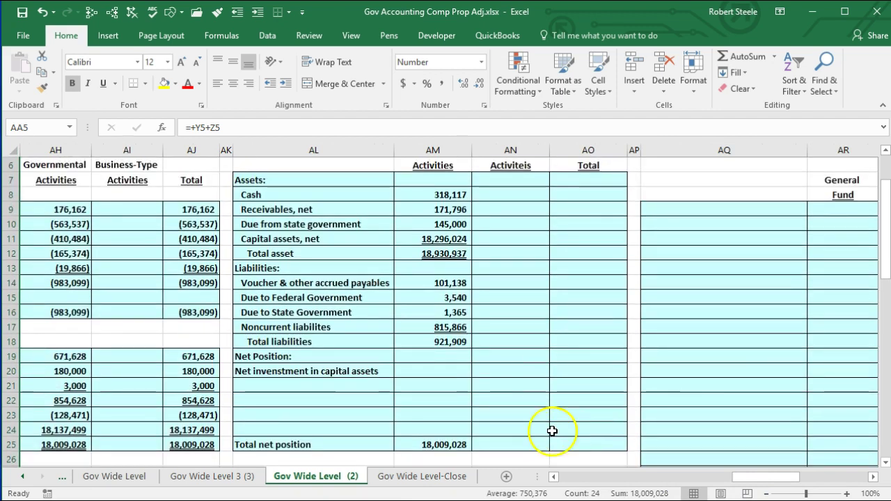
click(433, 371)
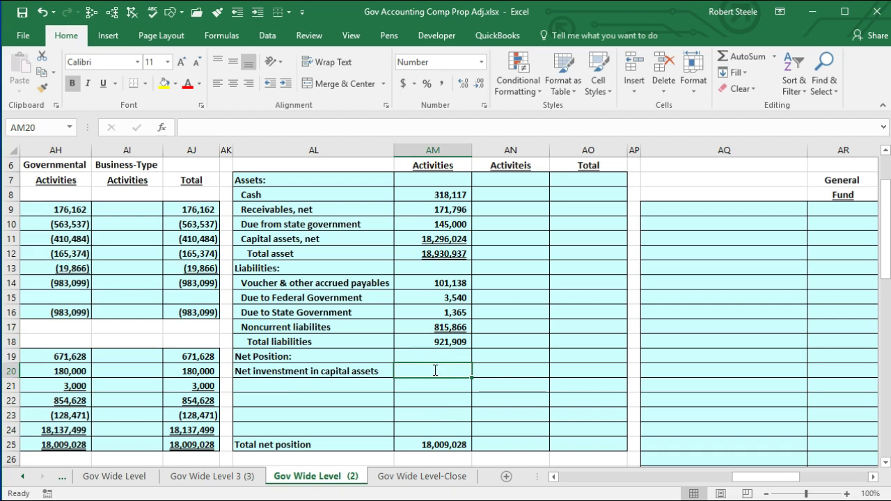
text(=)
click(428, 238)
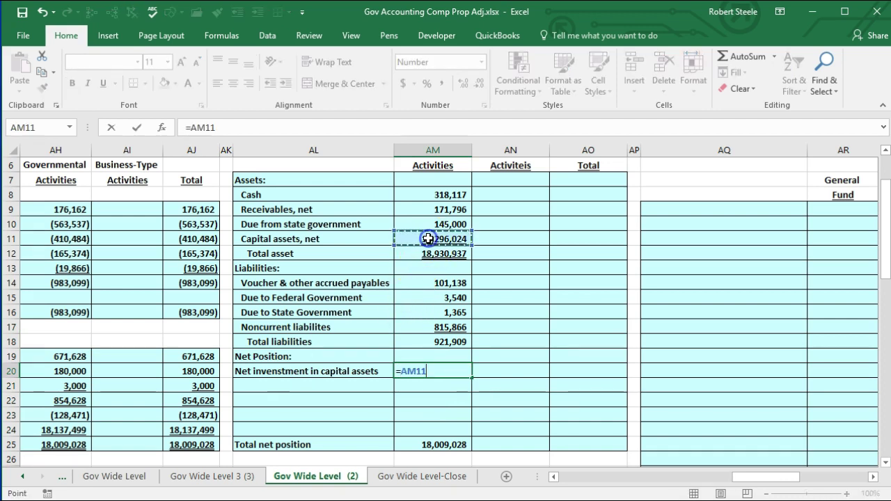
text(-)
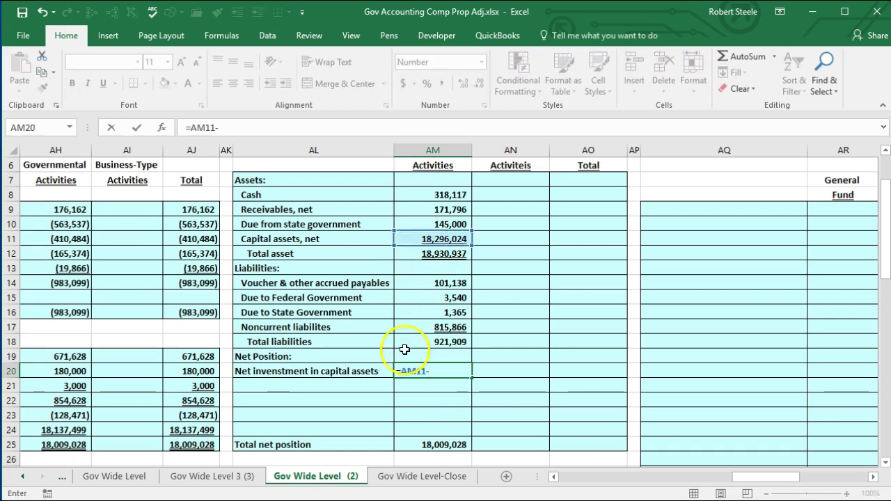
click(433, 327)
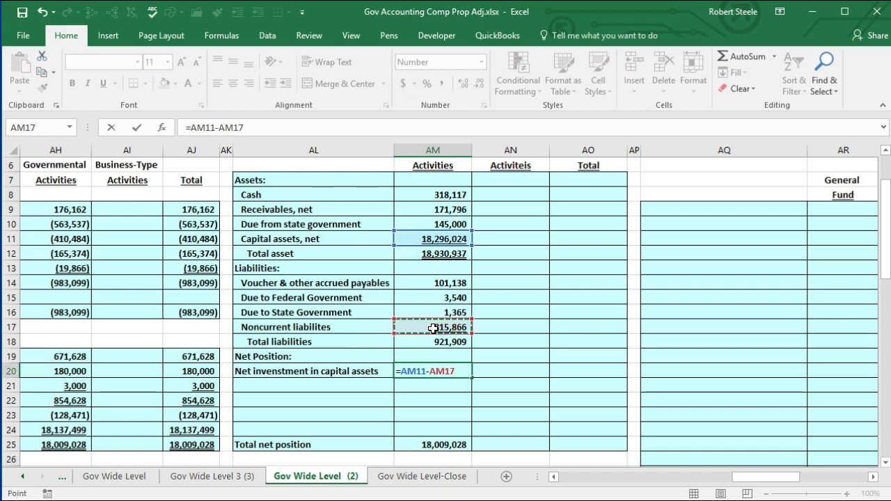
key(Return)
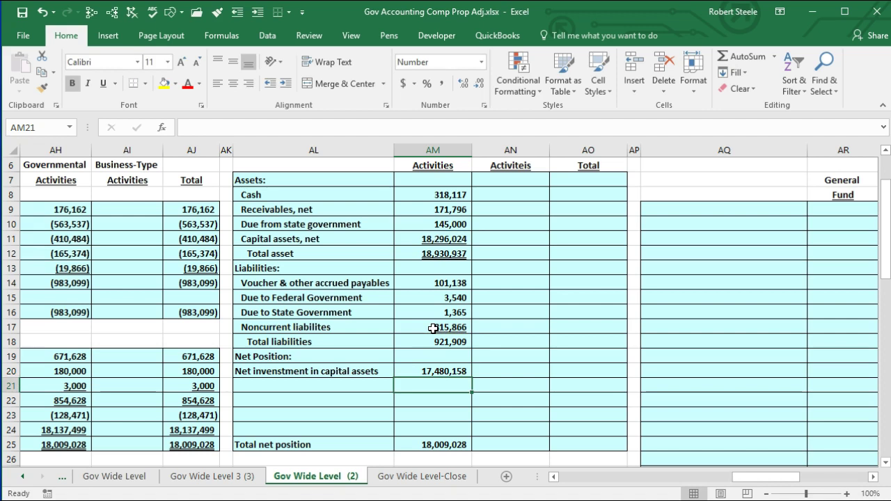
Enter the labels "Restricted for:", "Public safety" and "Capital projects" in AL21:AL23, indenting the last two one level
key(Left)
text(Restri)
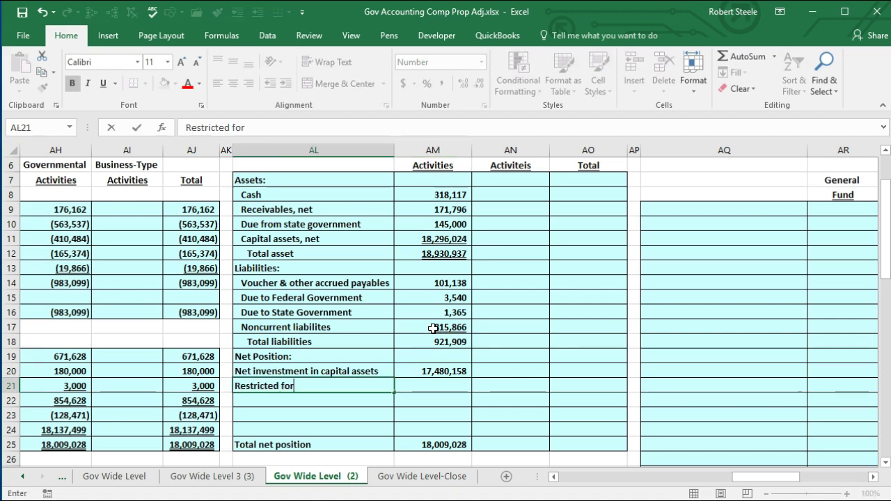
text(cted for:)
key(Return)
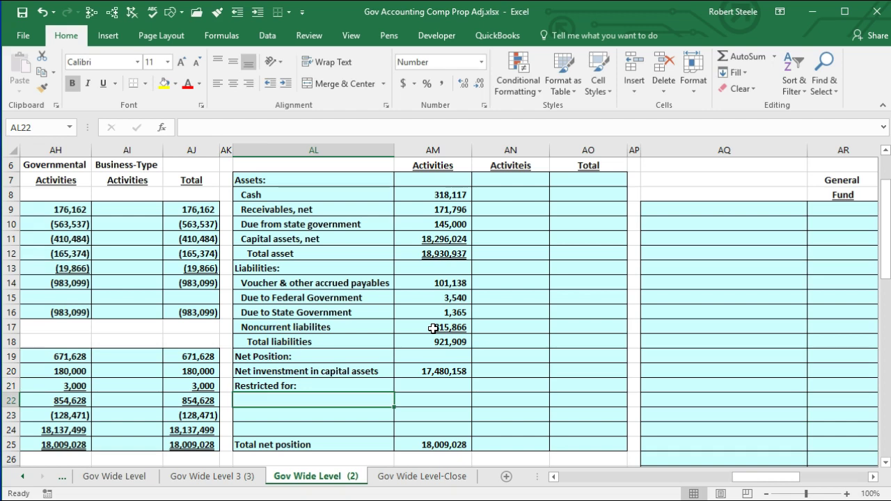
text(P)
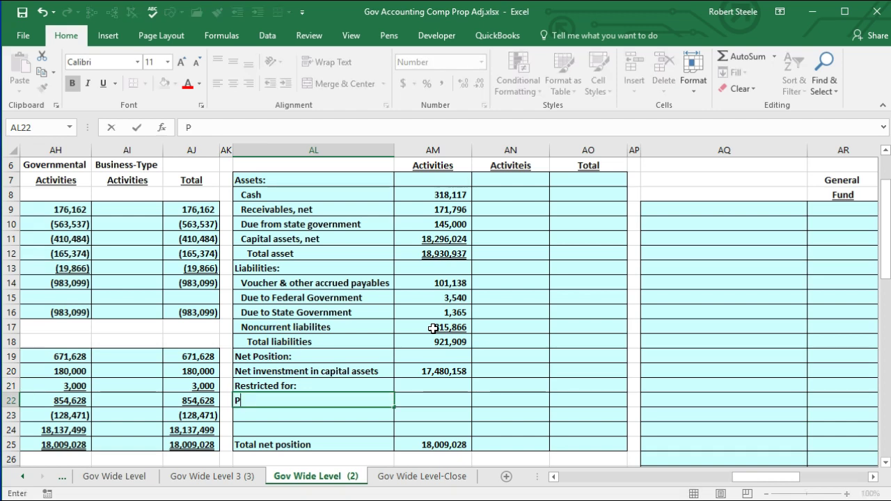
text(ublic safety)
key(Return)
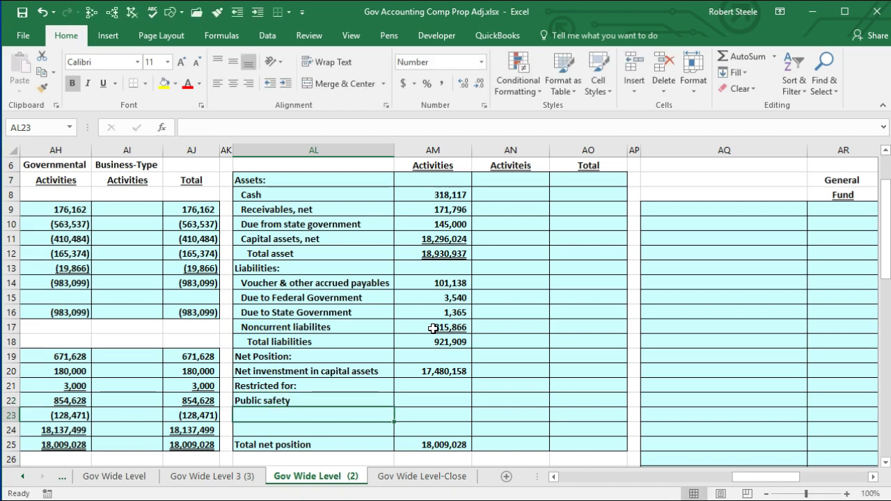
text(Capital projects)
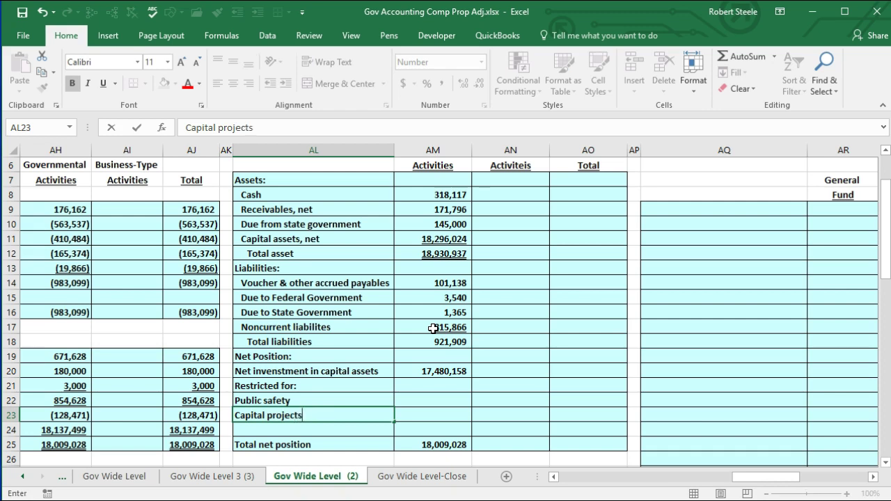
key(Return)
drag(325, 401, 325, 418)
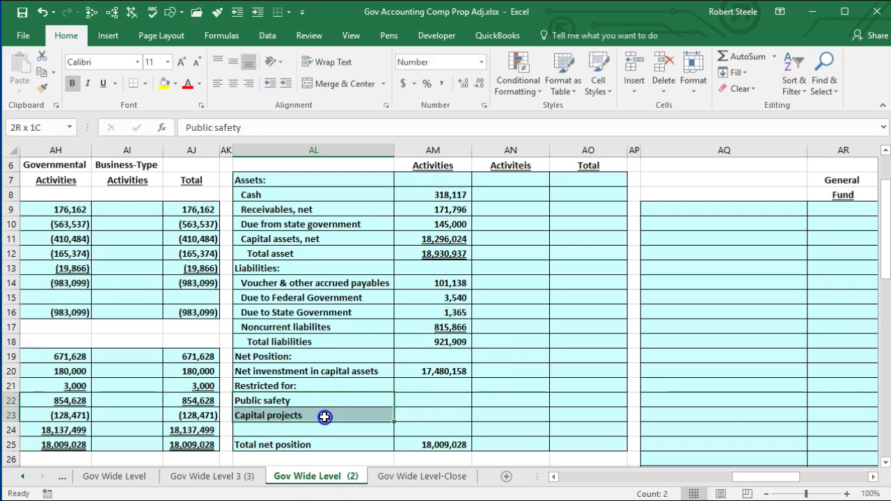
click(286, 82)
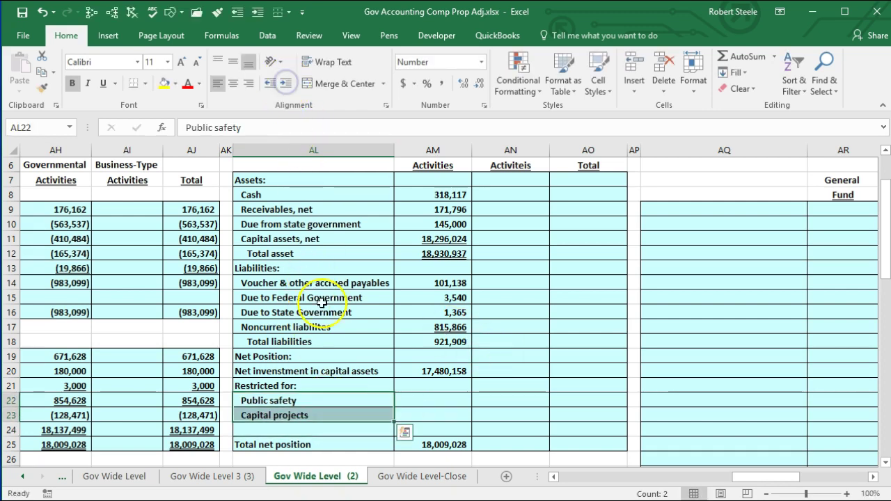
Enter the label "Unrestricted" in AL24 and indent it one level
click(287, 440)
click(287, 428)
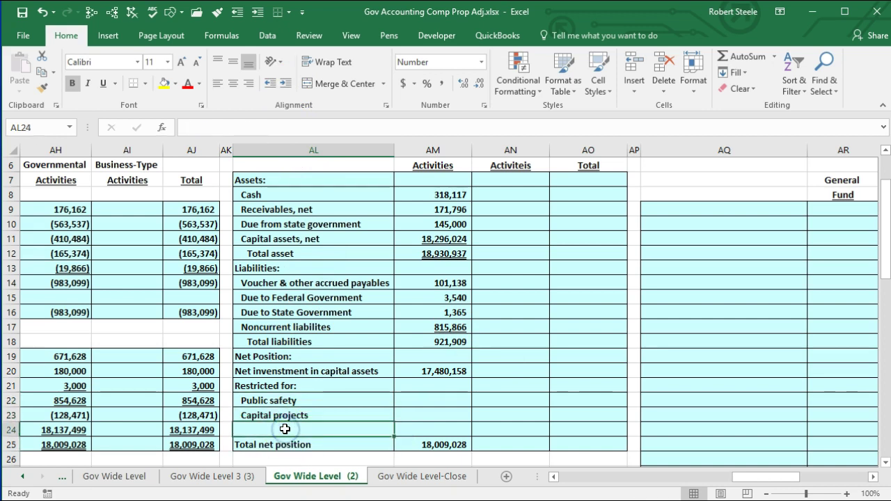
text(Unres)
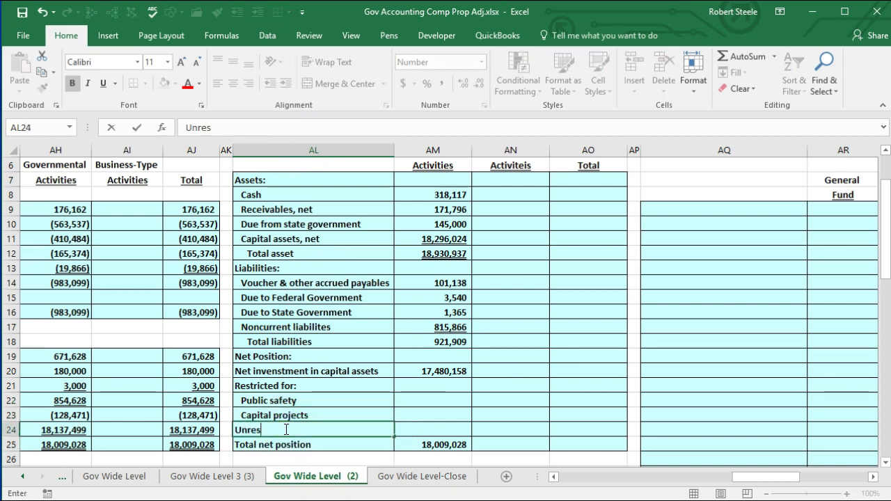
text(tricted)
key(ctrl+Return)
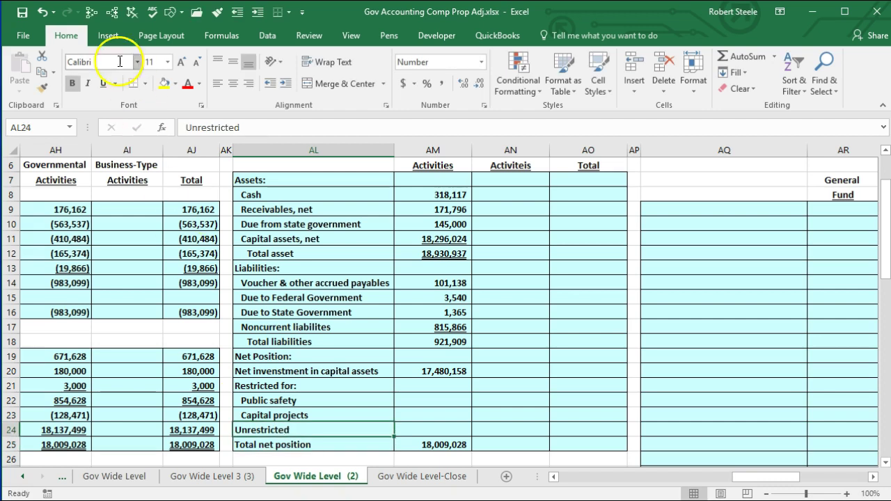
click(285, 83)
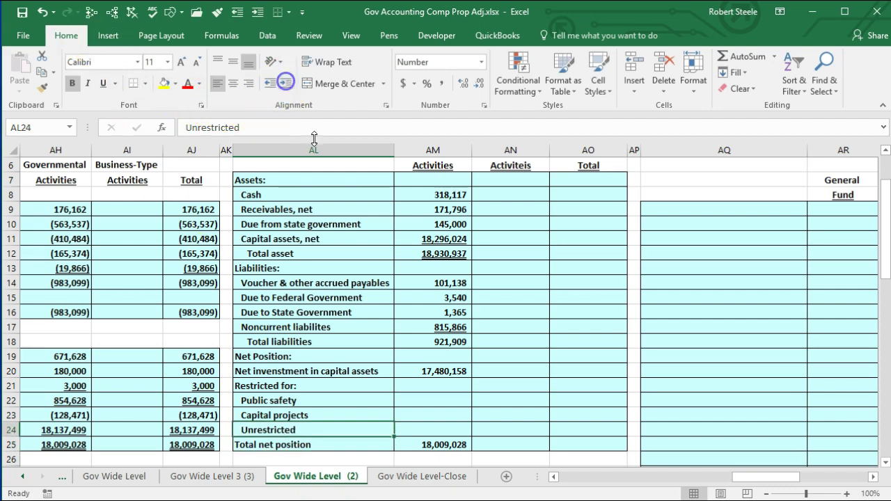
Link the Public safety restriction in AM22 to the constraint amount listed under G22 with the formula =G39
click(429, 397)
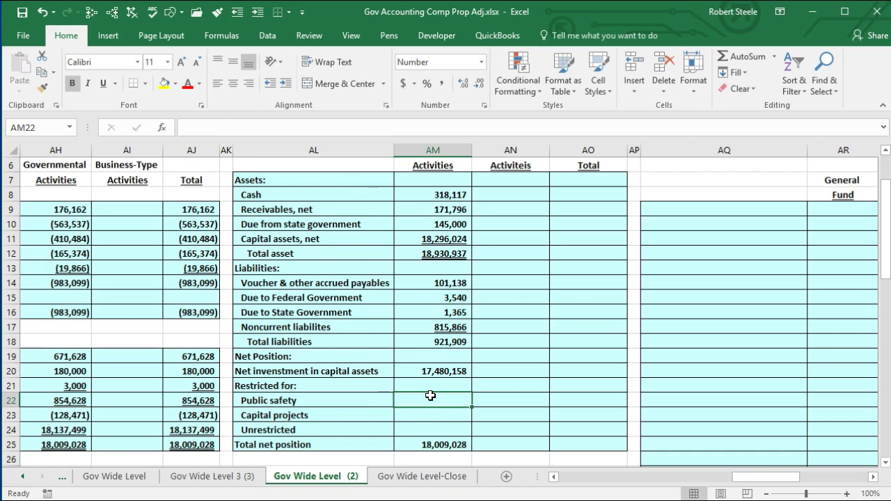
text(=)
key(Left)
key(Left)
key(Left)
key(Left)
key(Left)
key(Left)
key(Left)
key(Left)
key(Left)
key(Left)
key(Left)
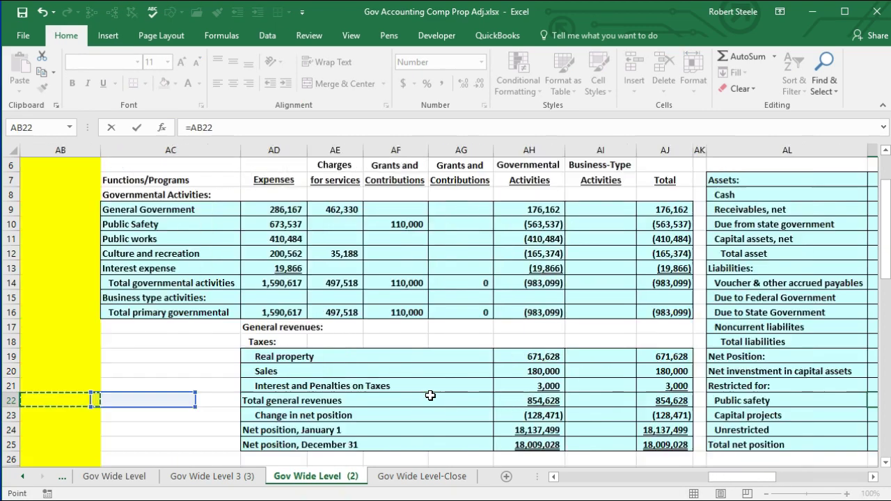
key(Left)
key(Left)
key(Left)
key(Left)
key(Left)
key(Left)
key(Left)
key(Left)
key(Left)
key(Left)
key(Left)
key(Left)
key(Left)
key(Left)
key(Left)
key(Left)
key(Left)
key(Left)
key(Left)
key(Left)
scroll(430, 396, down, 8)
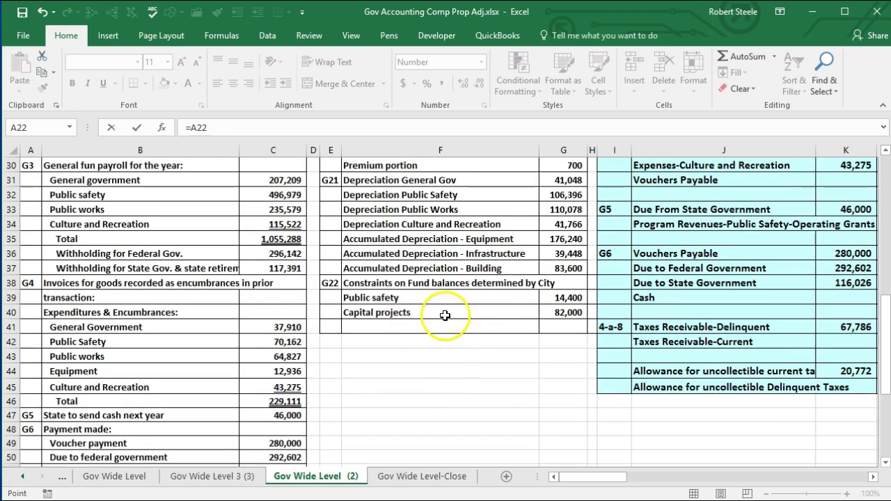
click(562, 298)
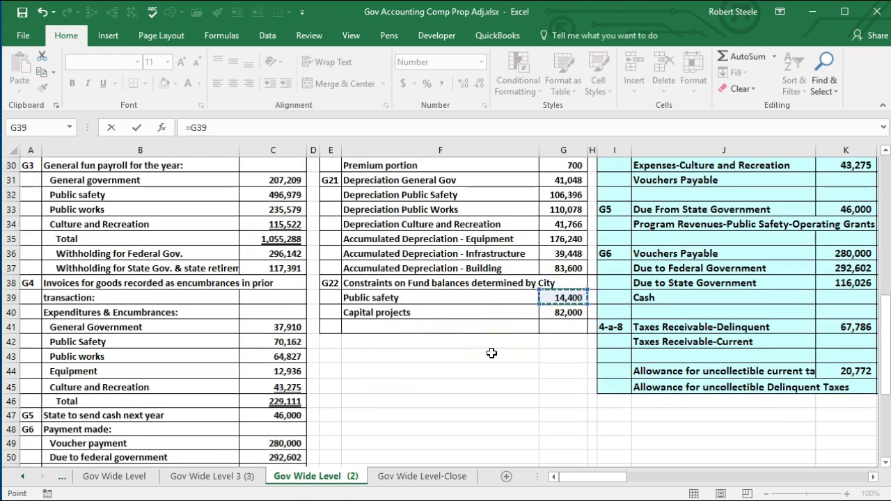
key(Return)
Link the Capital projects restriction in AM23 to the constraint amount listed under G22 with the formula =G40
scroll(491, 354, up, 1)
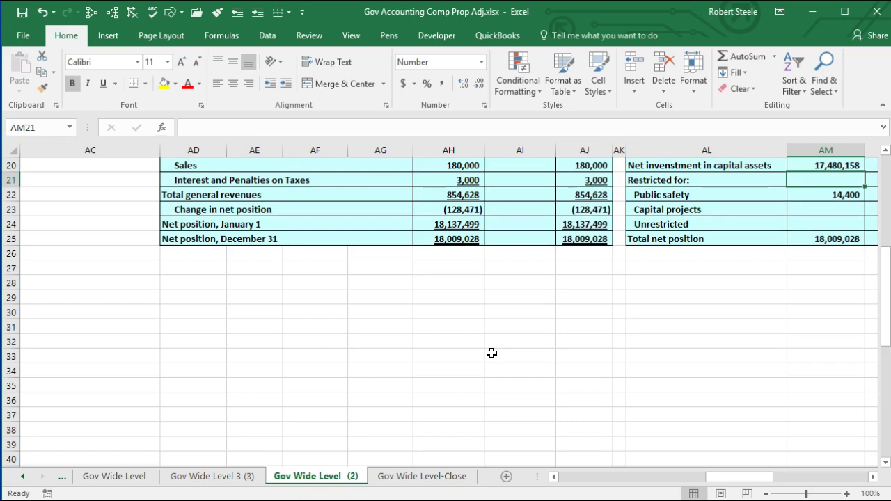
text(=)
key(Left)
key(Left)
key(Left)
key(Left)
key(Left)
key(Left)
key(Left)
key(Left)
key(Left)
key(Left)
key(Left)
key(Left)
key(Left)
key(Left)
key(Left)
key(Left)
key(Left)
key(Left)
key(Left)
key(Left)
key(Left)
key(Left)
key(Left)
key(Left)
key(Left)
key(Left)
key(Left)
key(Left)
key(Left)
key(Left)
key(Left)
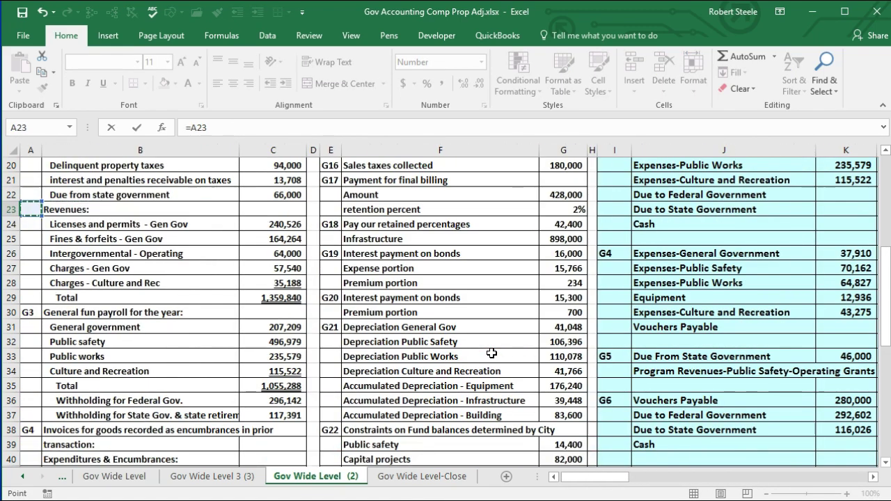
scroll(492, 353, down, 2)
click(562, 371)
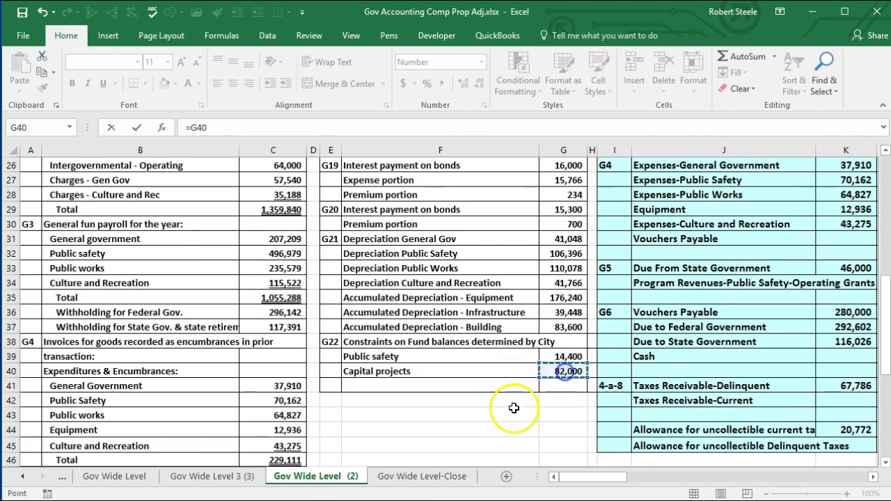
key(Return)
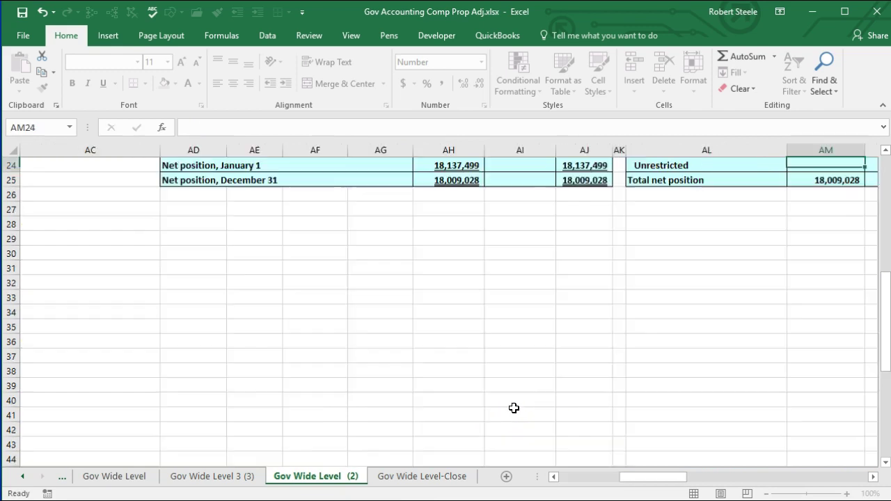
Compare the sum of the net position components in AM20:AM24 with the total net position in AM25
key(Right)
key(Right)
key(Right)
key(Right)
key(Up)
key(Up)
key(Up)
key(Up)
key(Up)
key(Up)
key(Up)
key(Up)
key(Up)
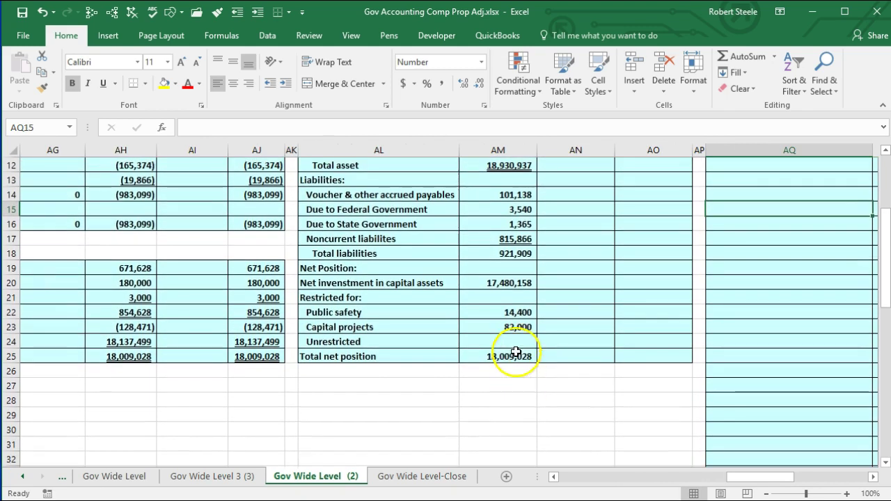
click(515, 341)
drag(511, 286, 506, 341)
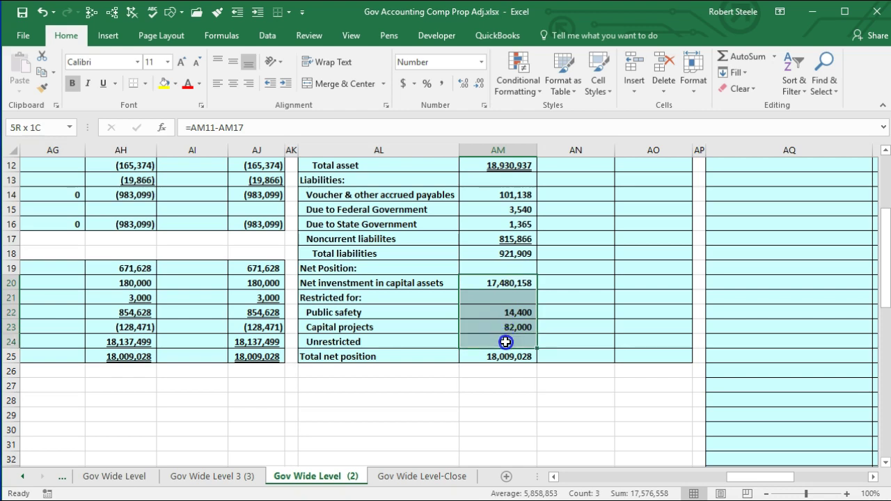
click(493, 357)
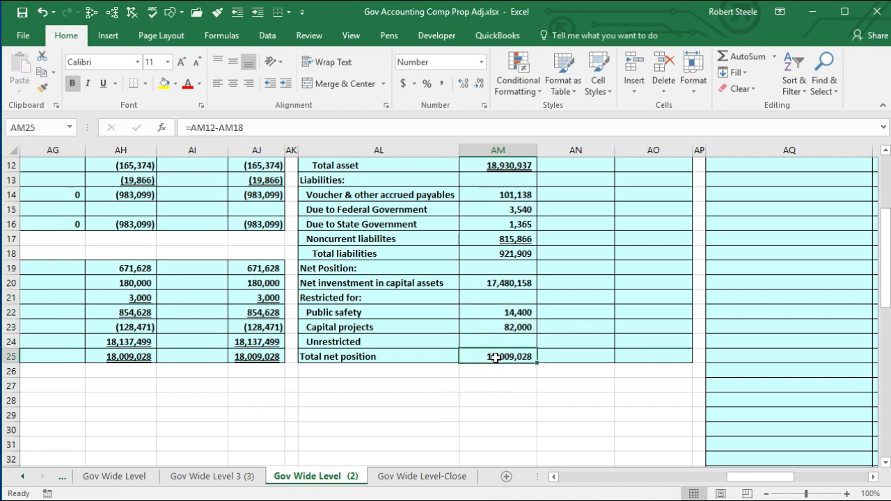
click(473, 342)
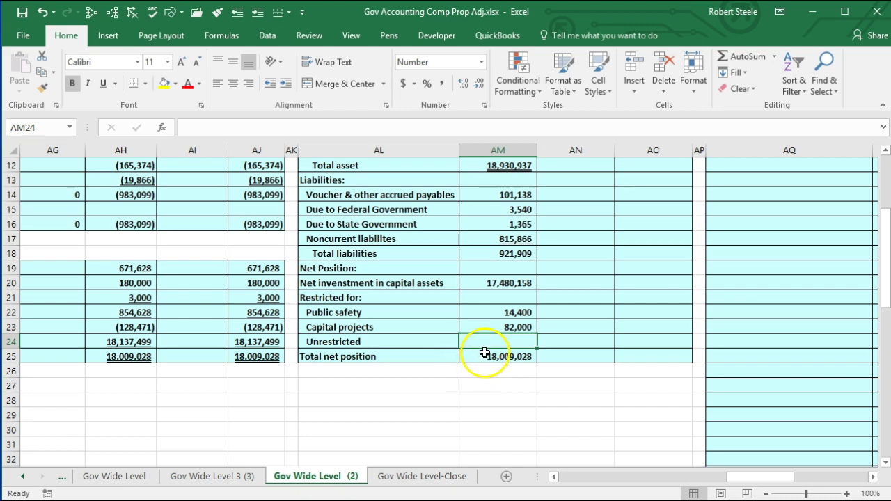
click(483, 356)
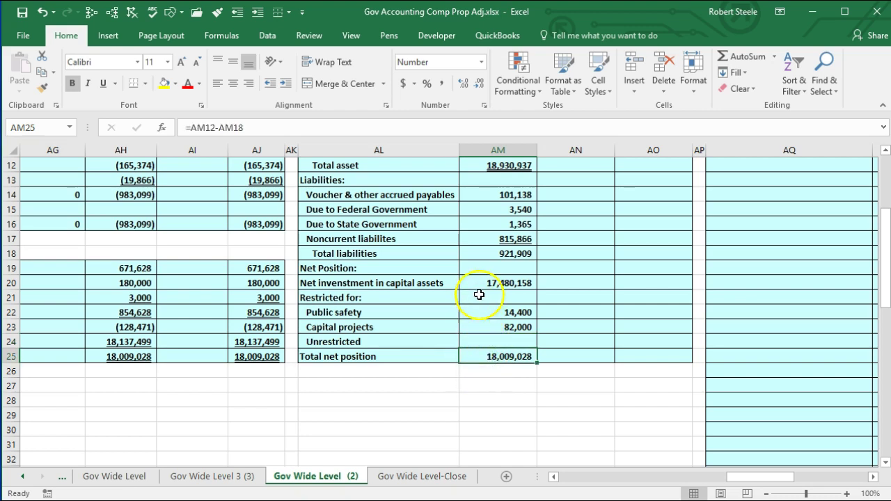
Calculate unrestricted net position in AM24 as the total less the other components with the formula =AM25-SUM(AM20:AM23)
click(471, 342)
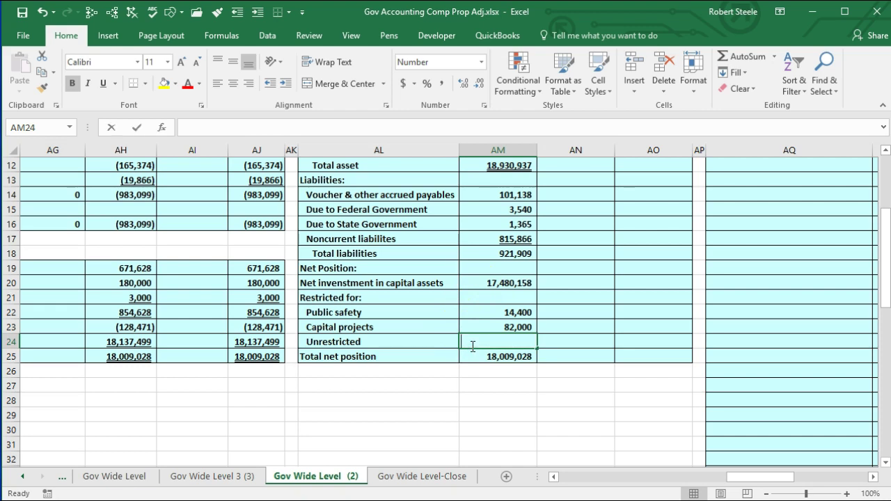
text(=)
key(Down)
key(Left)
key(Right)
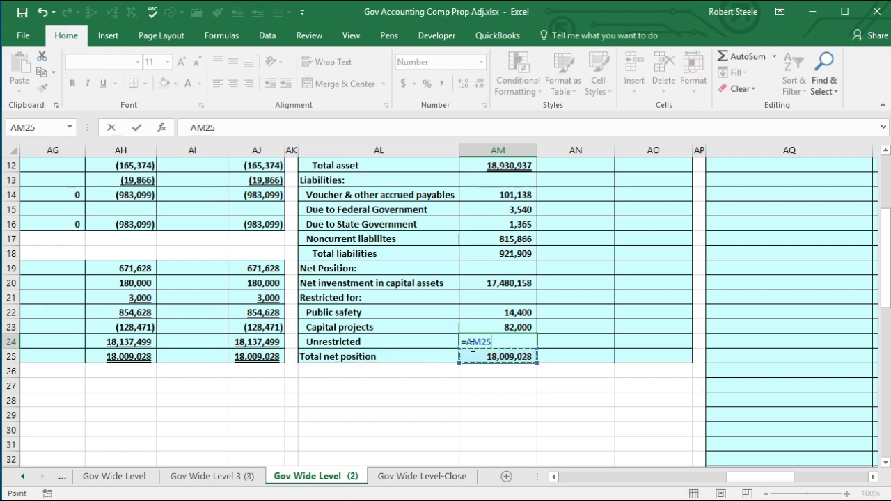
text(-sum)
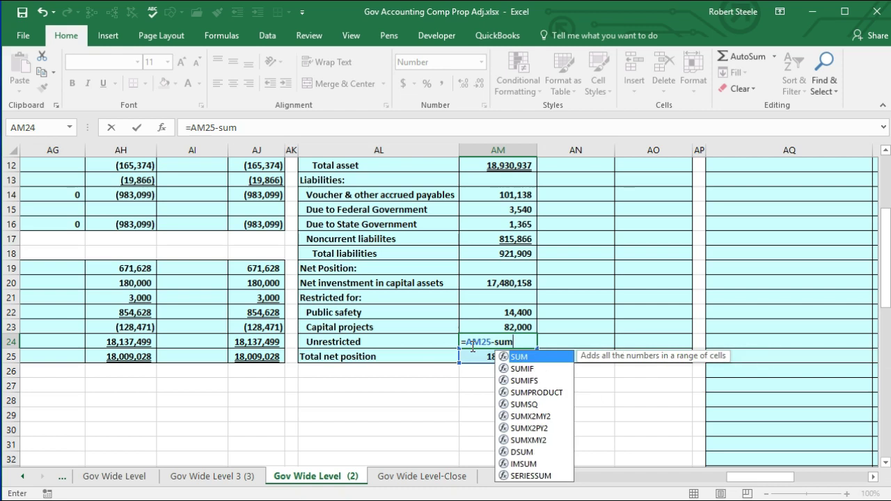
text(()
drag(513, 284, 516, 324)
text())
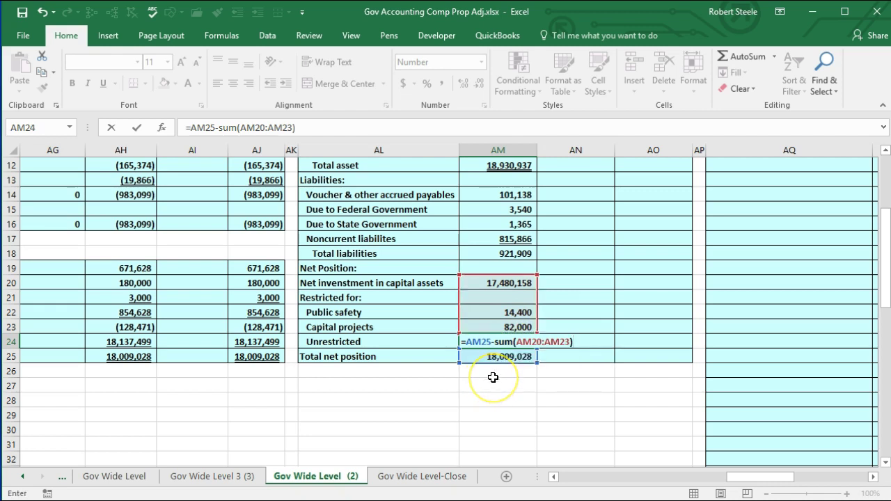
key(Return)
Recompute unrestricted net position with the calculator as 18009028 - 17480158 - 14400 - 82000 and compare it with AM24
key(XF86Calculator)
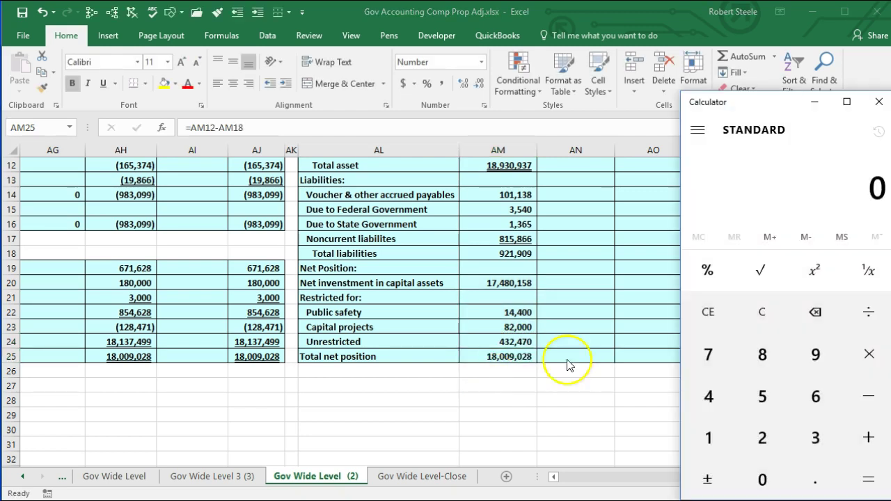
text(18009028)
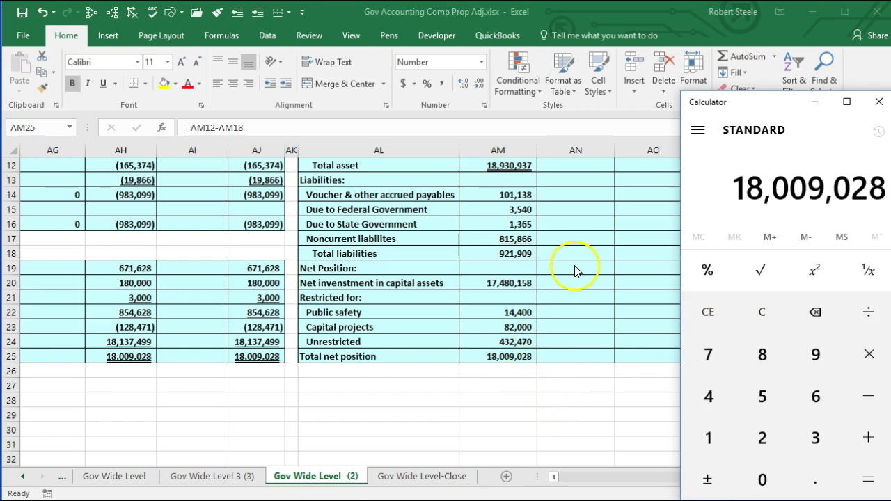
key(minus)
text(174)
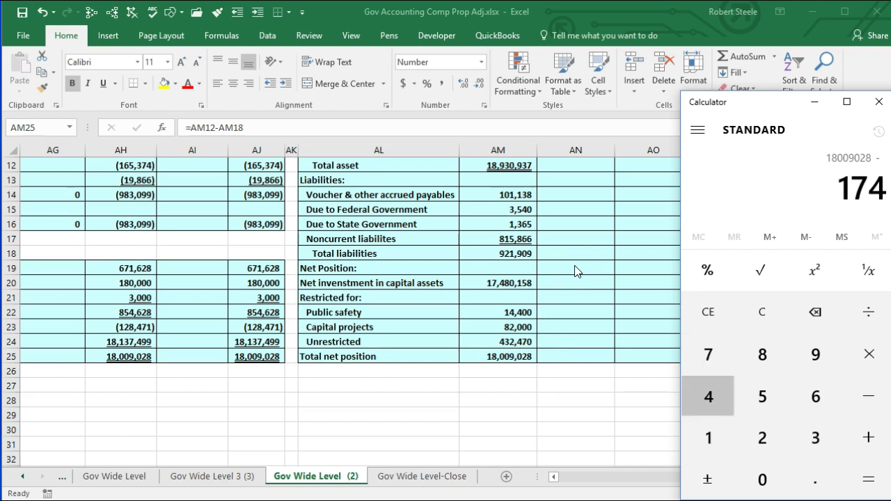
text(80158,870)
key(minus)
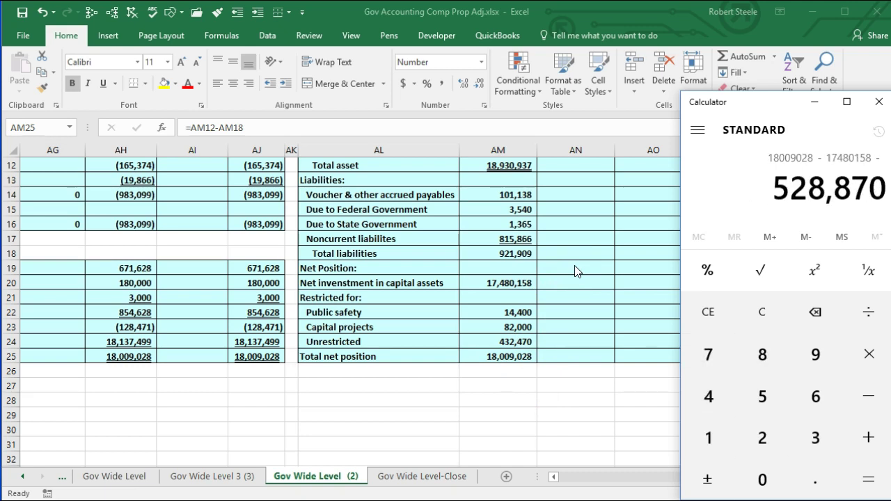
text(14400)
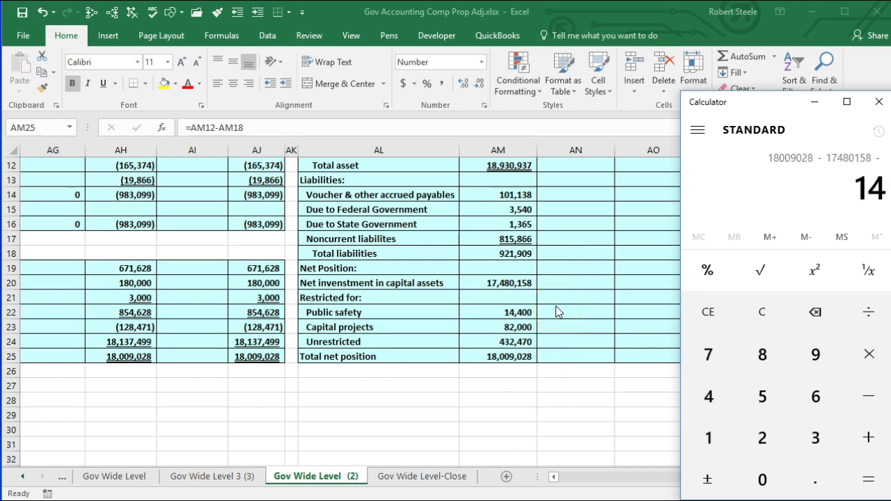
key(minus)
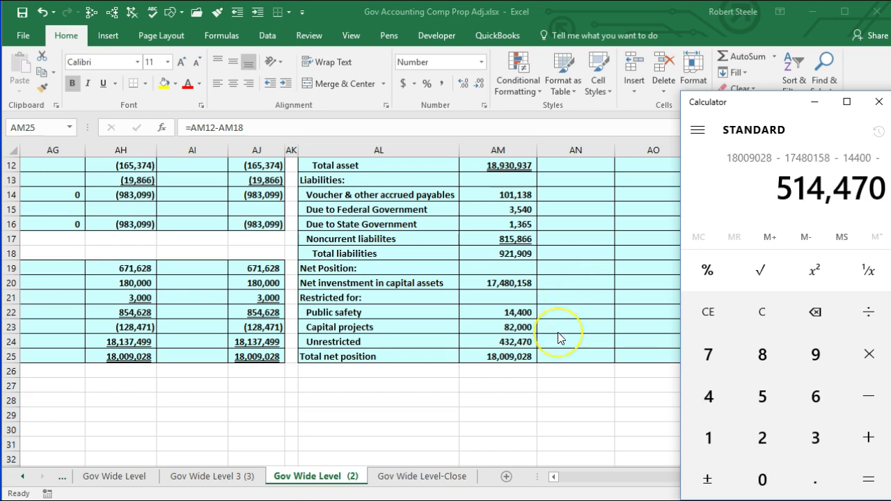
text(820000)
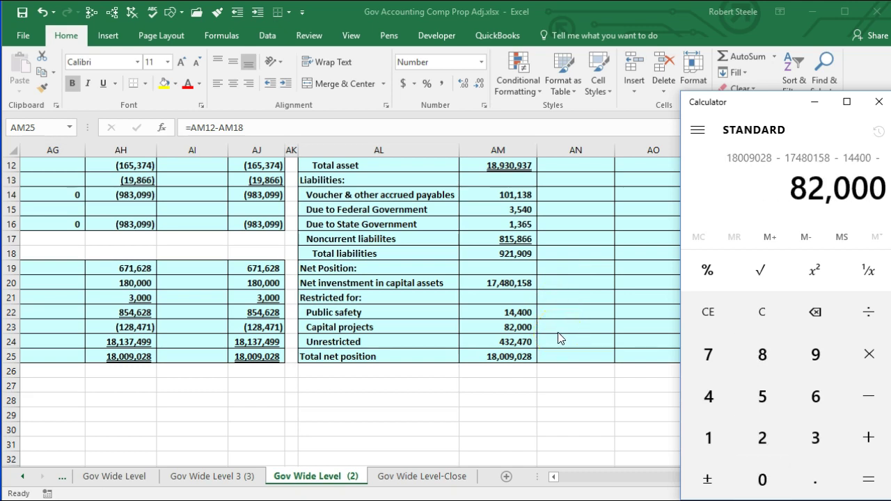
key(Return)
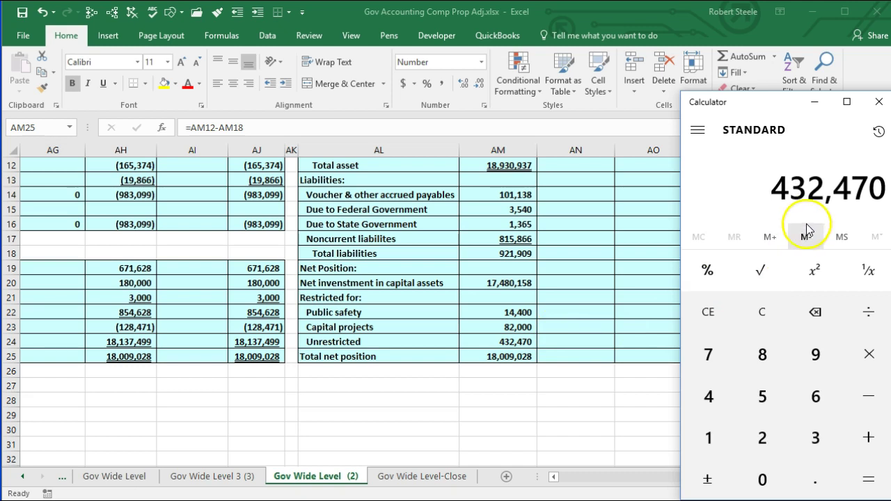
click(636, 322)
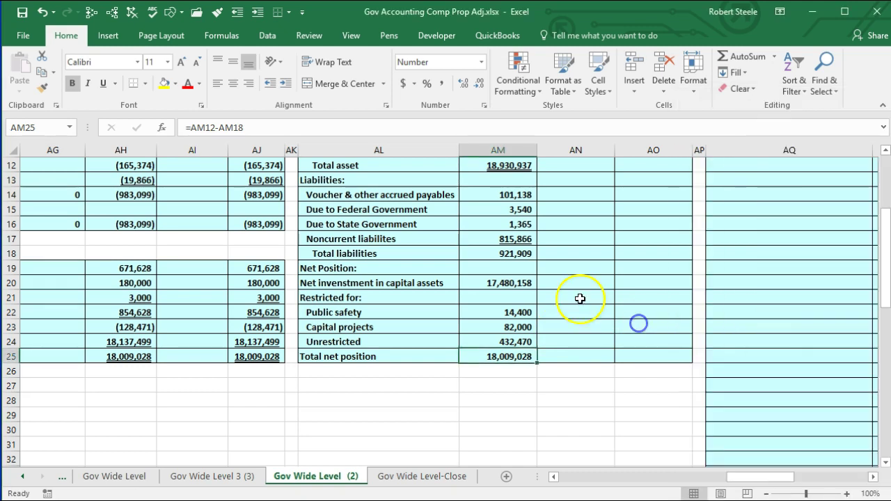
Check that the sum of the net position components in AM20:AM24 agrees with total net position in AM25
click(512, 282)
drag(512, 282, 512, 339)
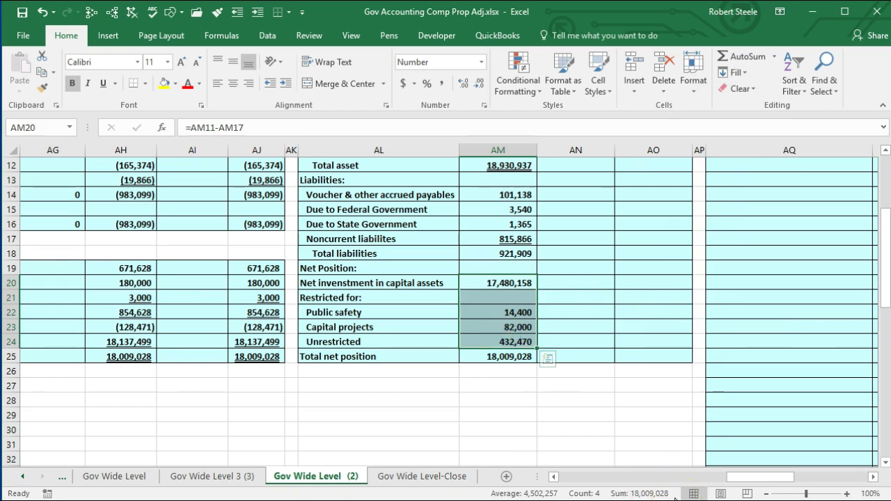
click(607, 416)
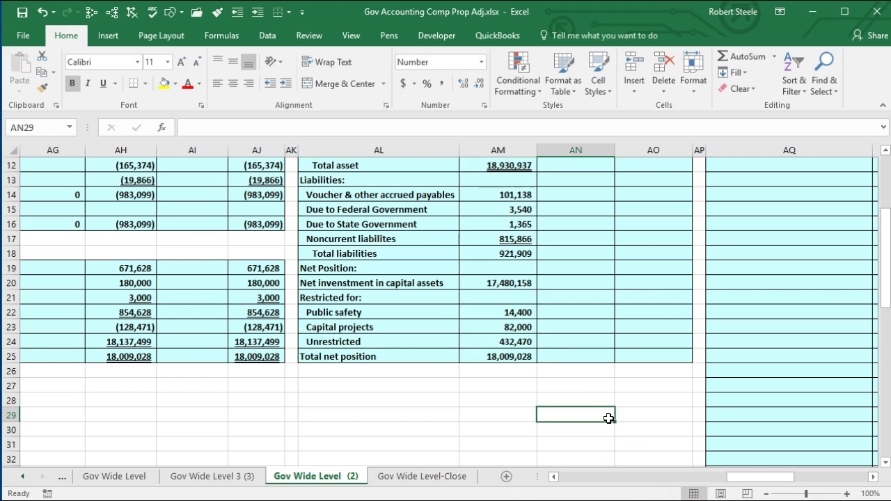
Total the Cash row in AO8 with =SUM(AM8:AN8) and fill the formula down to Capital assets, net in AO11
scroll(608, 417, up, 4)
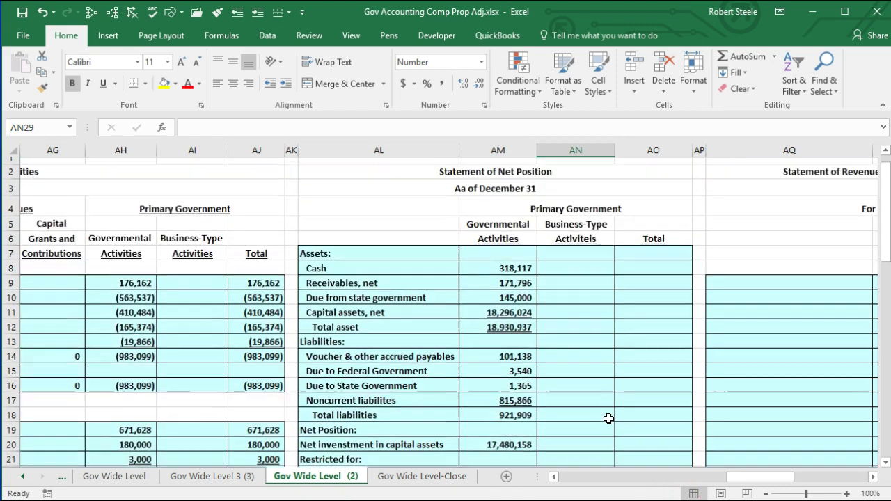
click(642, 296)
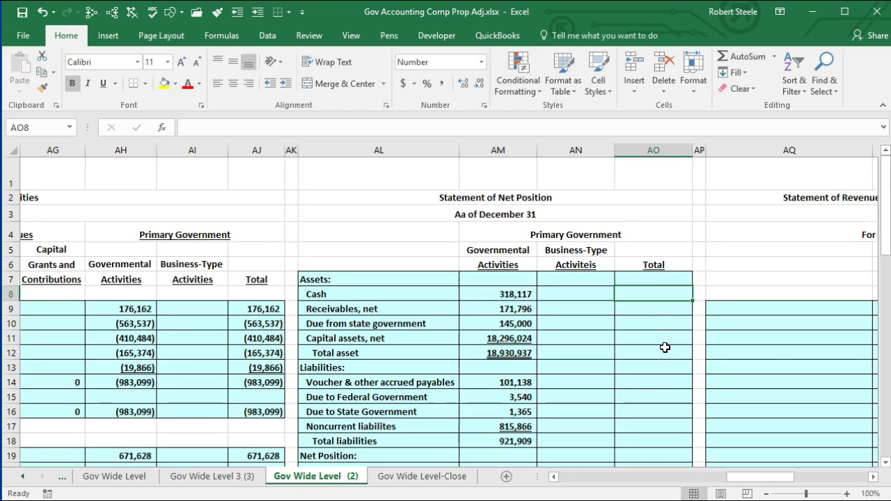
text(=sum()
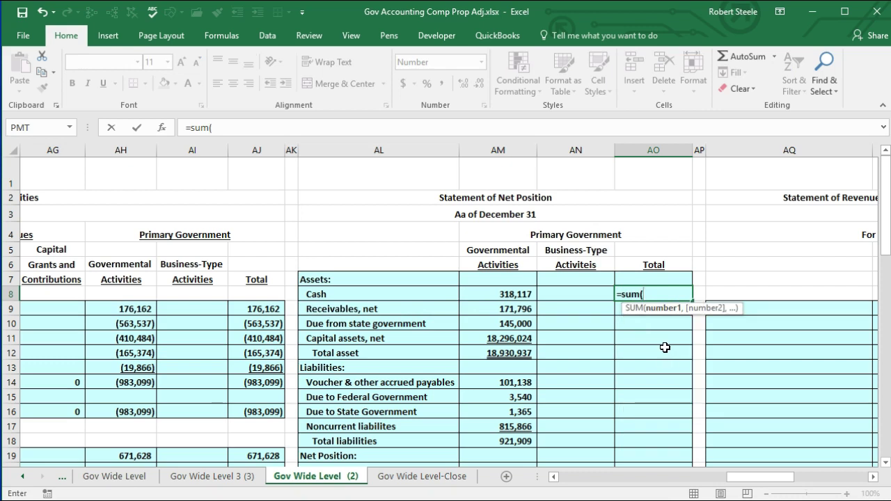
key(Left)
key(shift+Left)
key(Return)
click(669, 285)
click(685, 298)
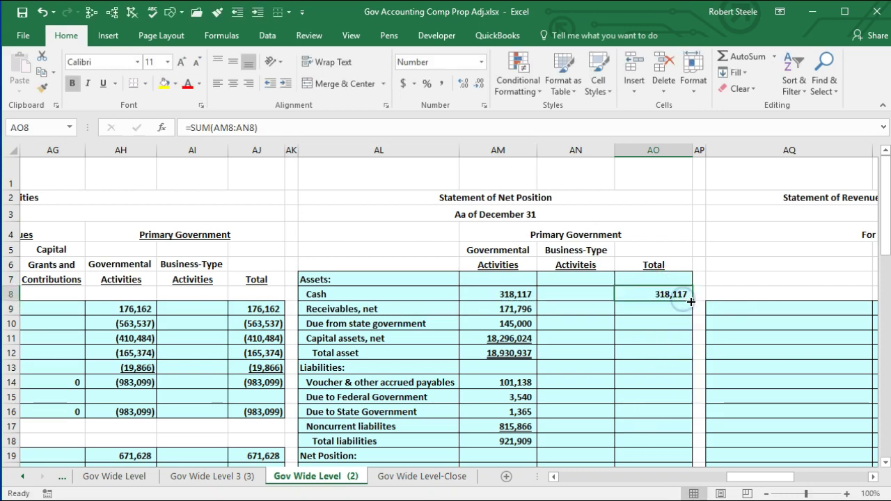
drag(692, 302, 684, 338)
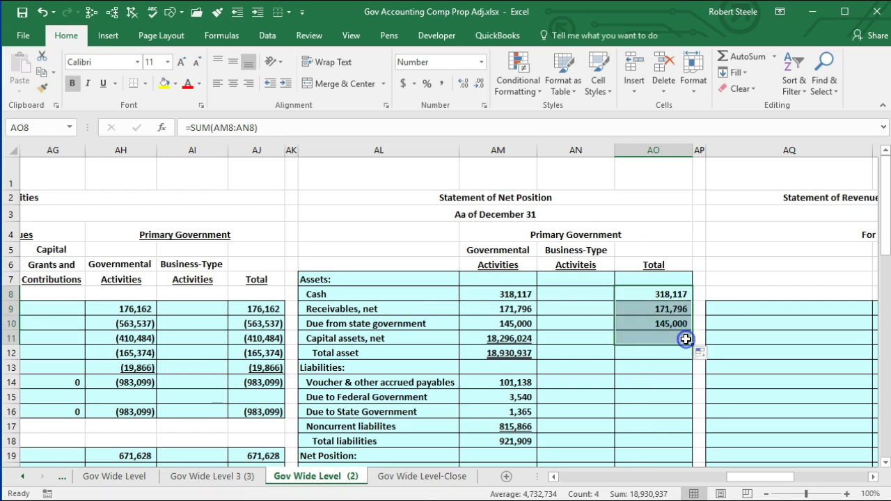
Copy the Total asset formula from AM12 into the Total column in AO12
click(648, 354)
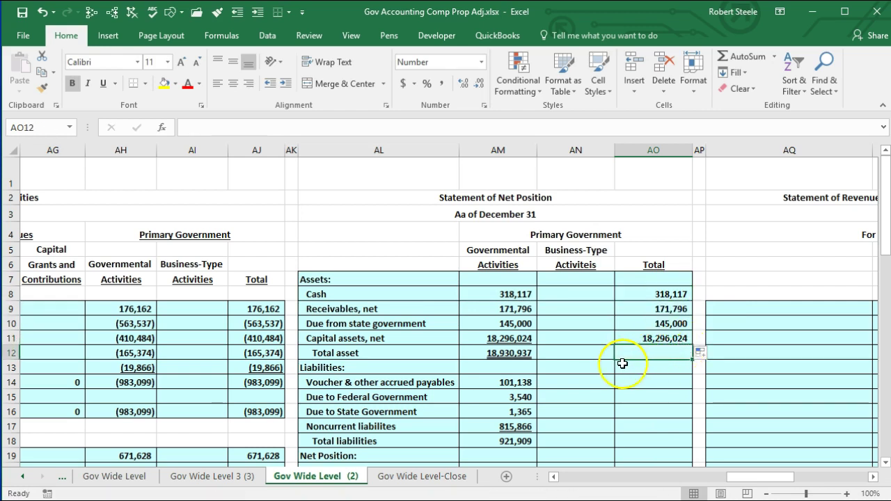
click(515, 352)
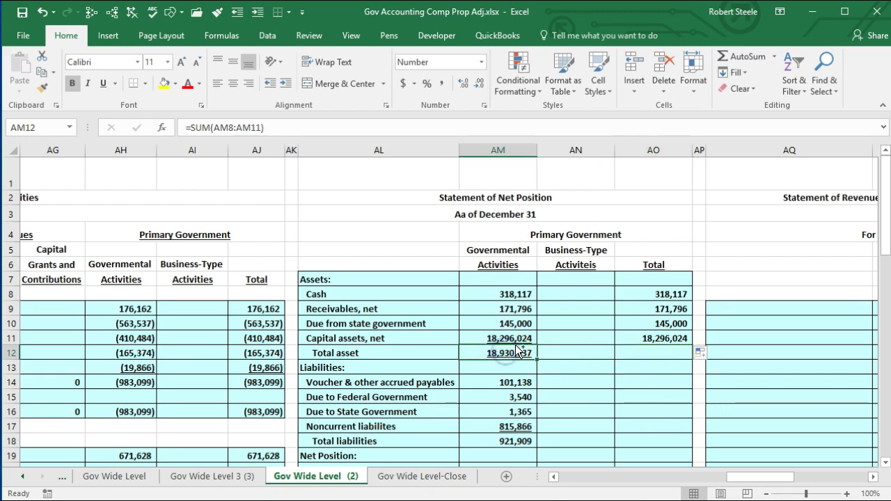
key(ctrl+c)
click(658, 352)
key(ctrl+v)
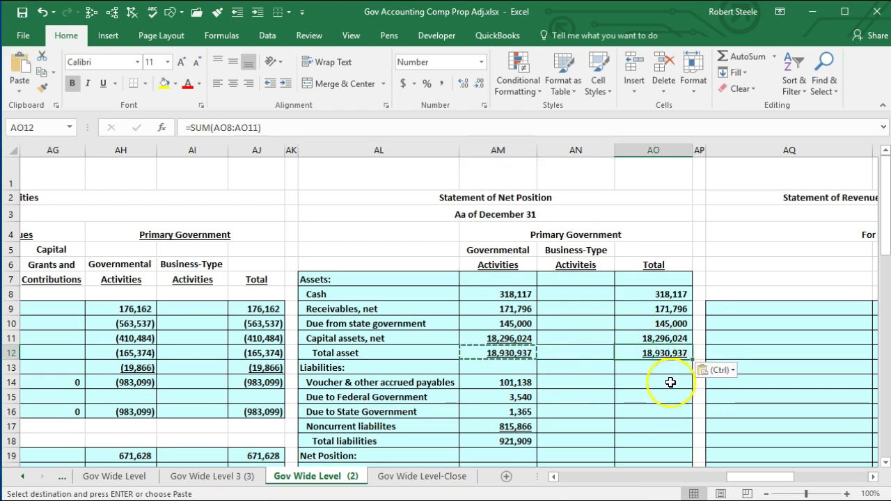
Copy the formatting of AM11:AM12 onto the Total column cells AO11:AO12
click(632, 381)
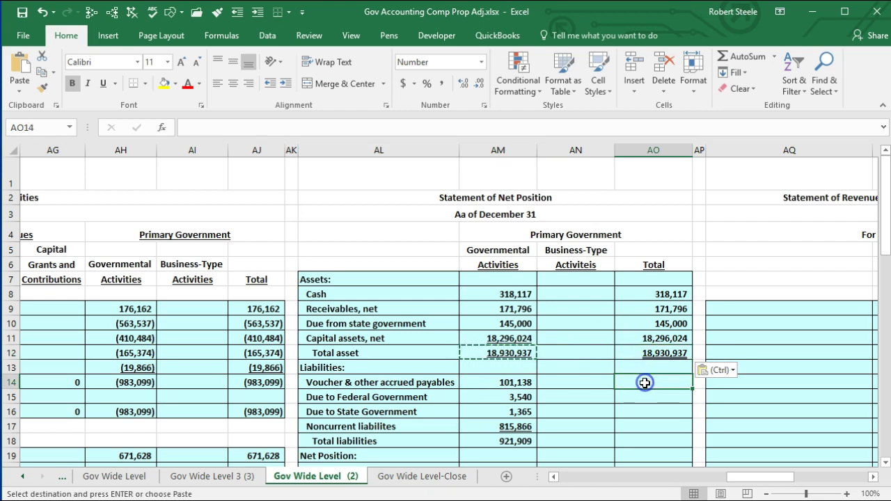
drag(515, 338, 525, 358)
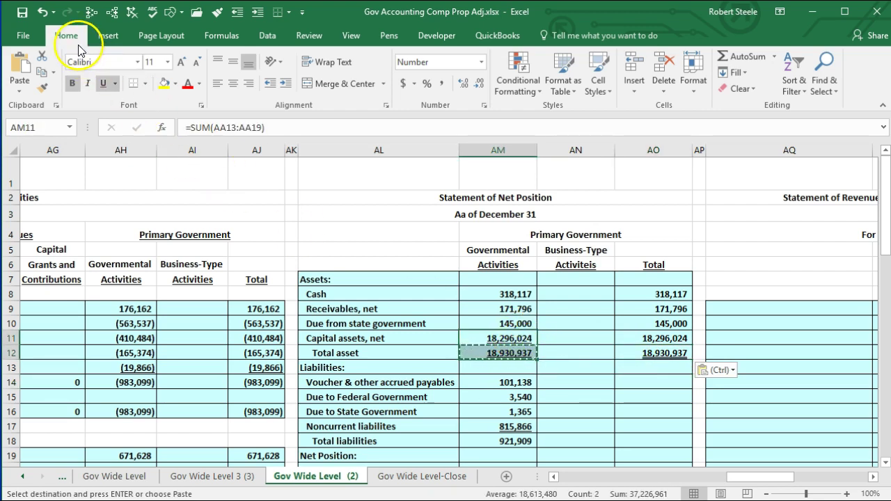
click(41, 91)
drag(662, 338, 657, 352)
Total the Voucher & other accrued payables row in AO14 with =SUM(AM14:AN14) and fill the formula down to AO17
click(642, 384)
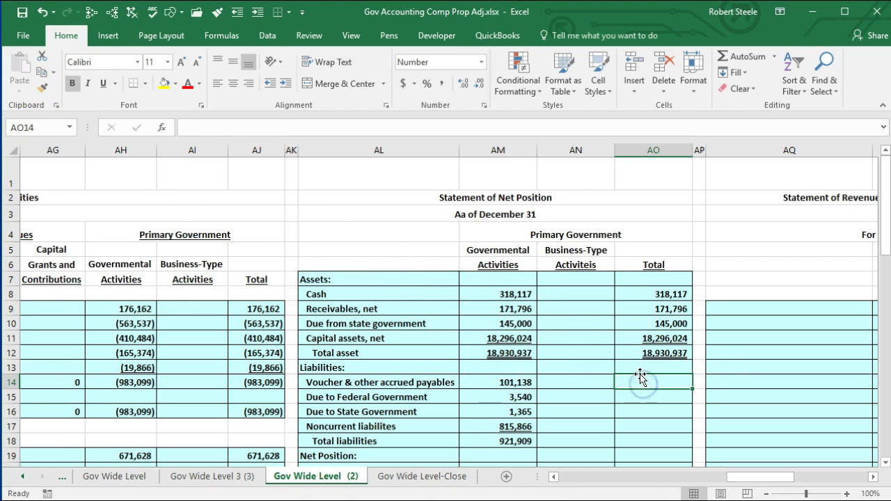
text(=sum()
key(Left)
key(shift+Left)
key(Return)
click(660, 383)
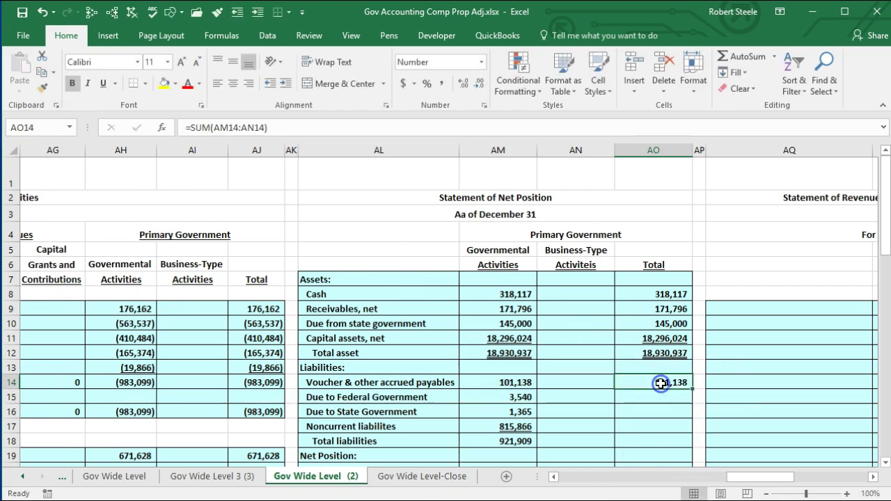
drag(689, 390, 686, 426)
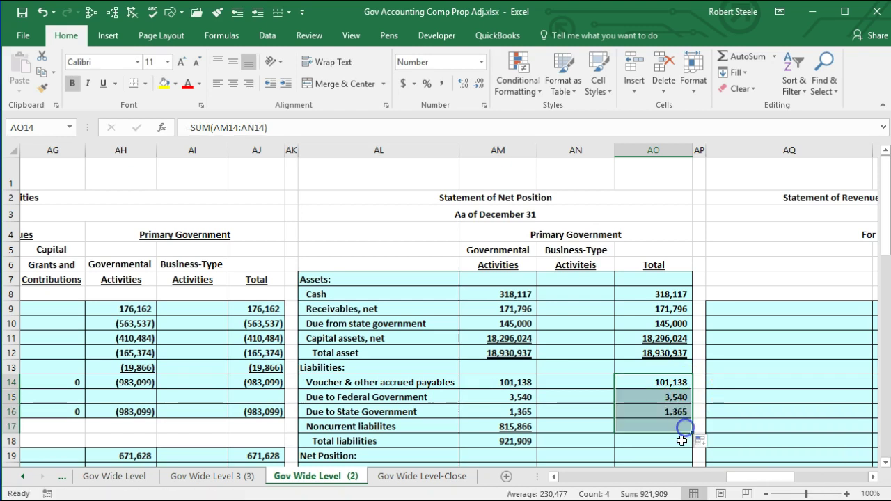
Copy the Total liabilities formula from AM18 to AO18 and underline the noncurrent liabilities amount in AO17
click(676, 442)
scroll(611, 420, down, 2)
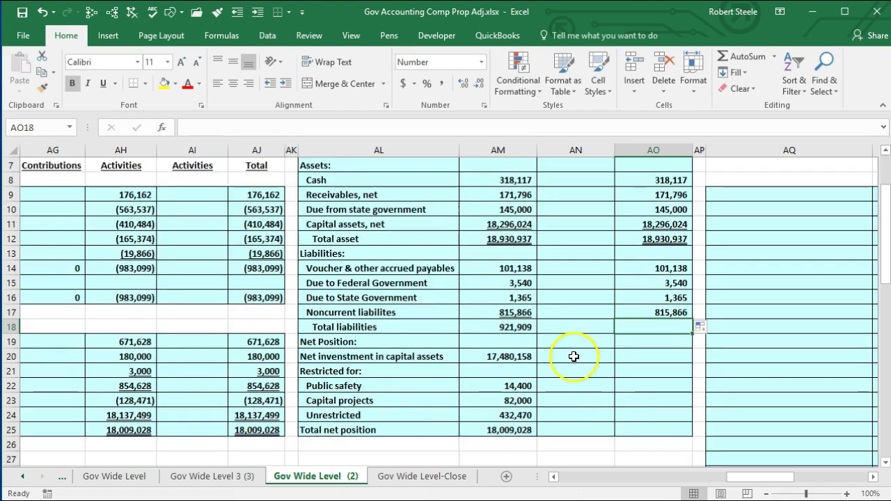
click(522, 328)
key(ctrl+c)
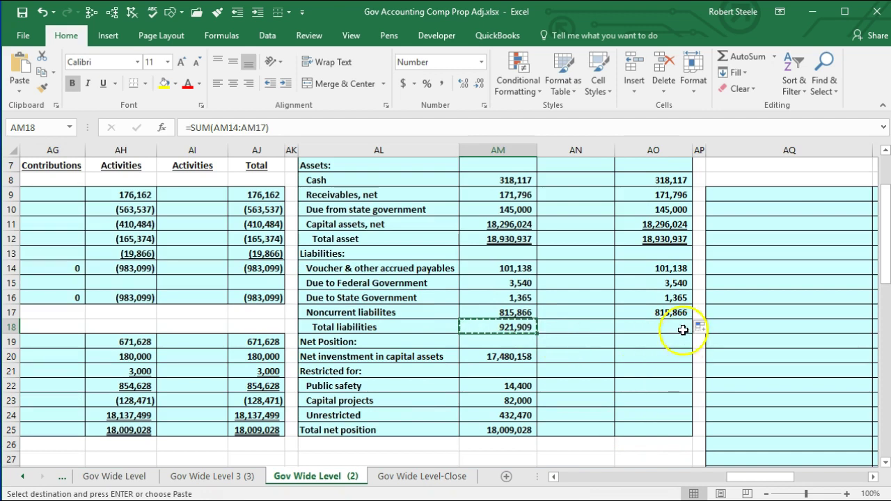
click(668, 327)
key(ctrl+v)
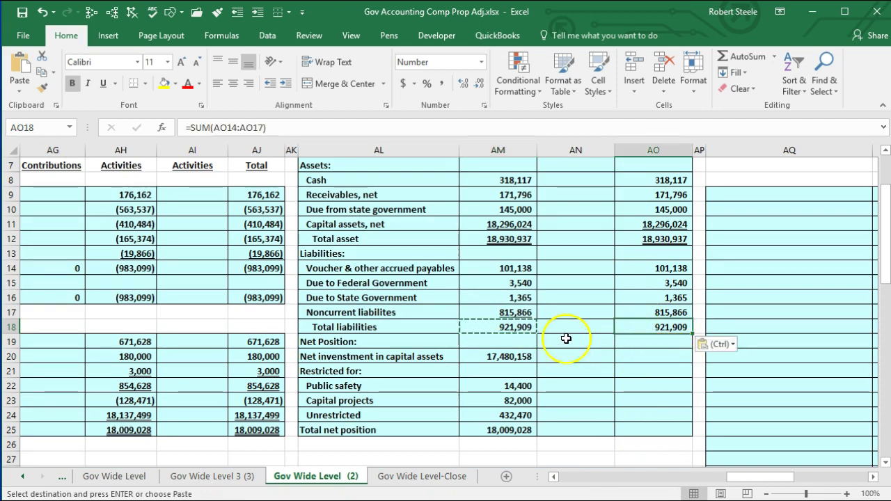
click(627, 313)
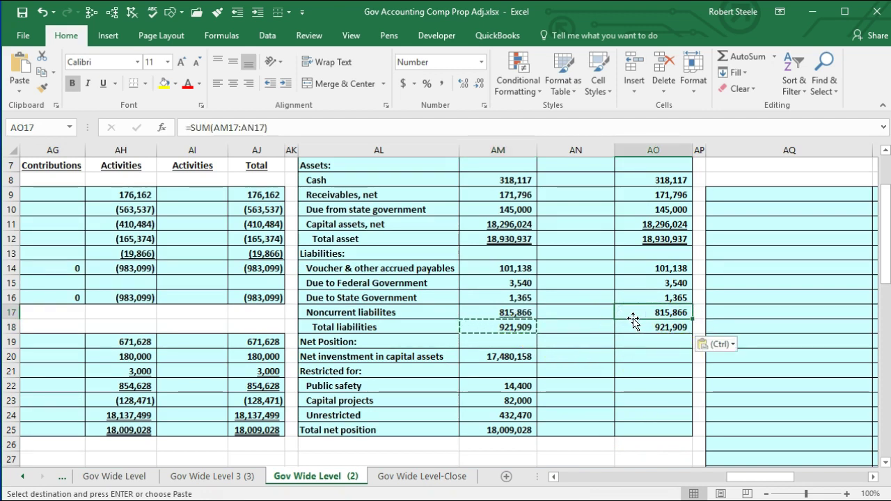
click(104, 83)
Total the net investment in capital assets row in AO20 by summing AM20:AN20
click(633, 356)
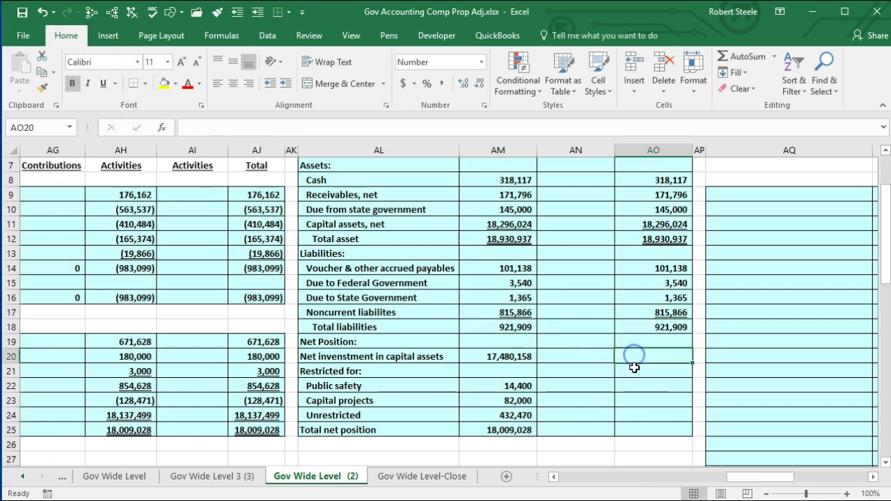
text(=sum()
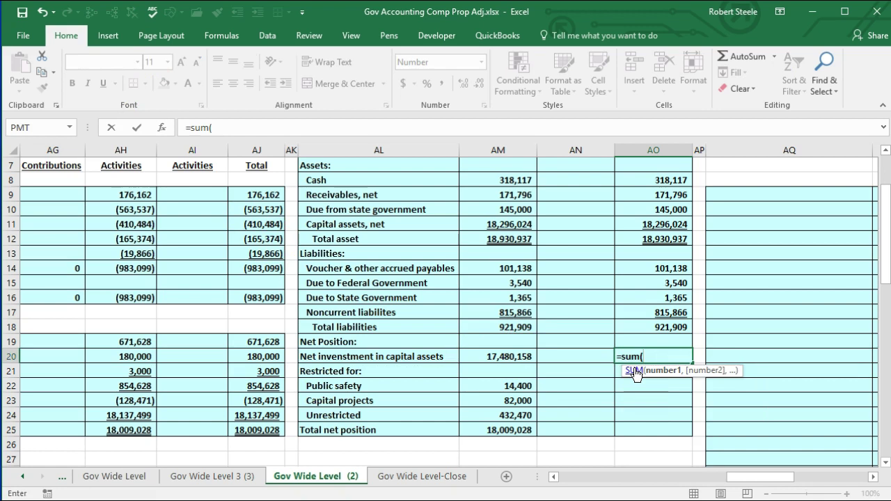
key(Left)
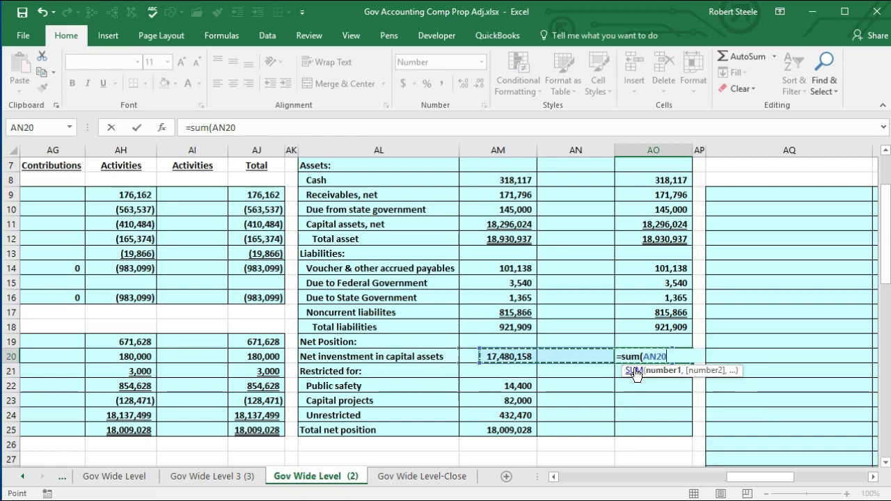
key(Left)
key(Return)
Total the Public safety row in AO22 with =SUM(AM22:AN22) and fill the formula down to Unrestricted in AO24
key(Down)
text(=sum()
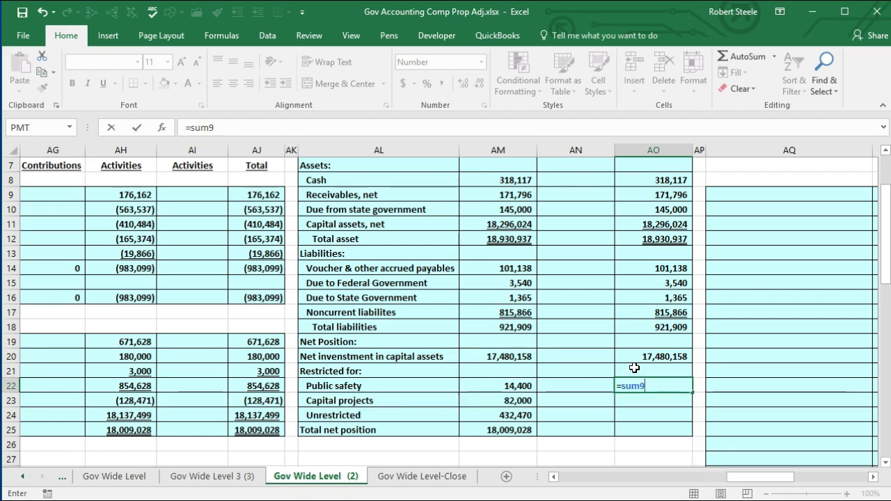
key(Left)
key(shift+Left)
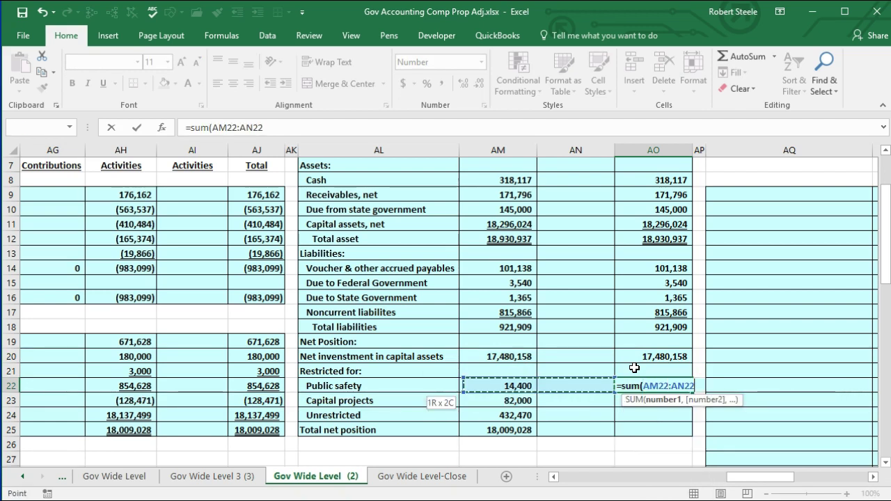
key(Return)
click(658, 386)
drag(692, 393, 690, 422)
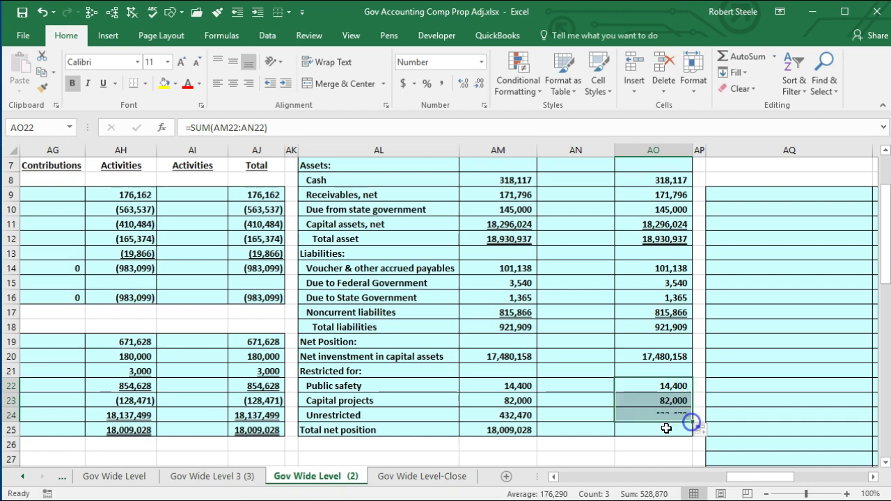
Try copying the Total net position formula from AM25 to AO25, and clear AO25 again
click(520, 430)
key(ctrl+c)
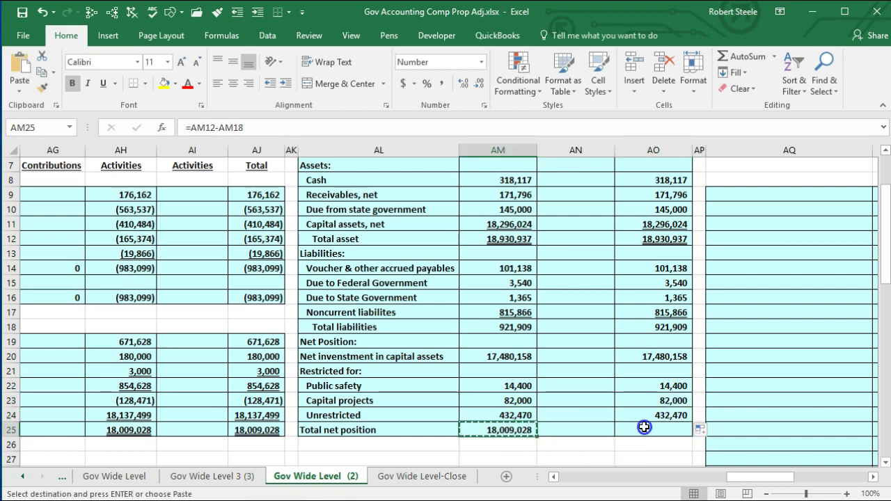
click(645, 426)
key(ctrl+v)
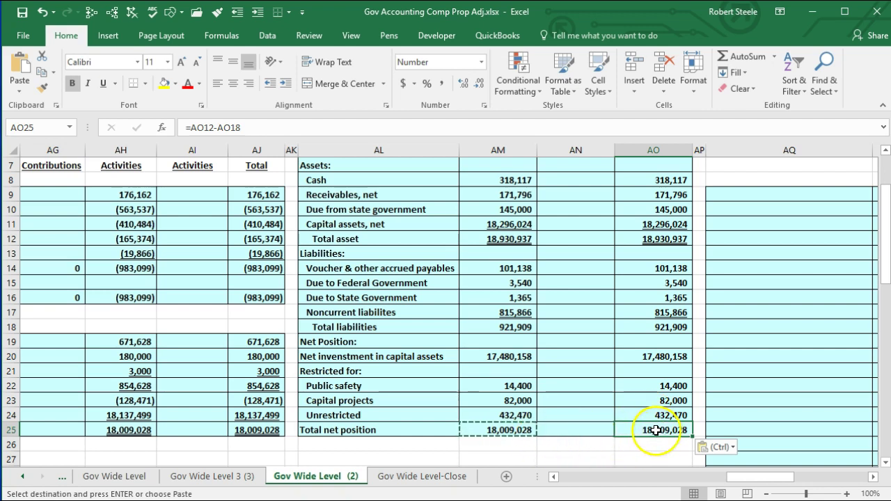
click(513, 430)
click(656, 432)
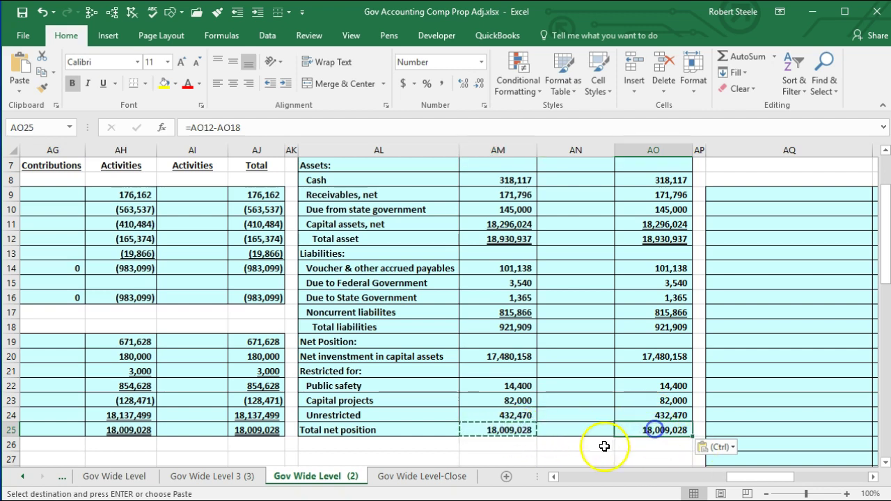
key(Delete)
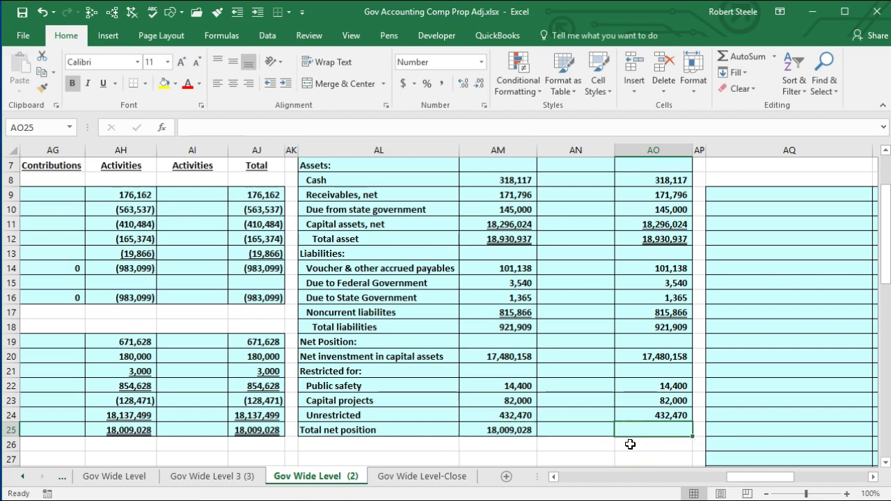
Check the Total net position formula in AM25 and total AO25 with =SUM(AO20:AO24)
key(Left)
double_click(515, 429)
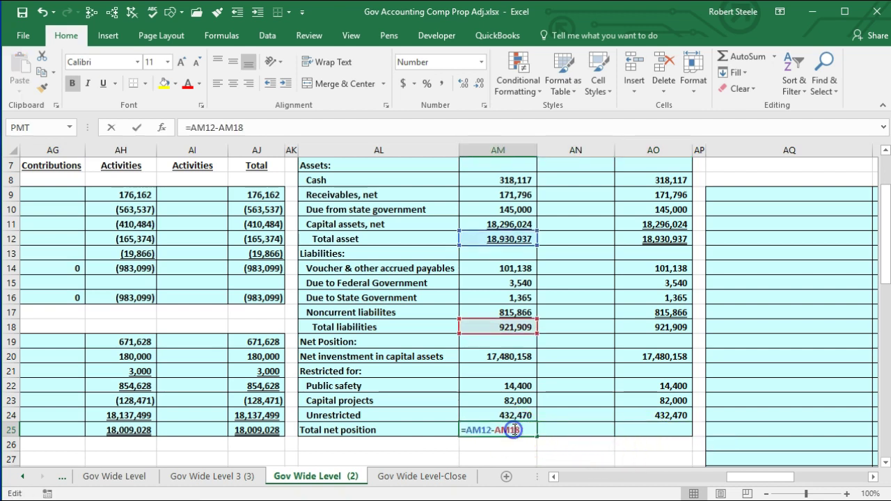
key(Return)
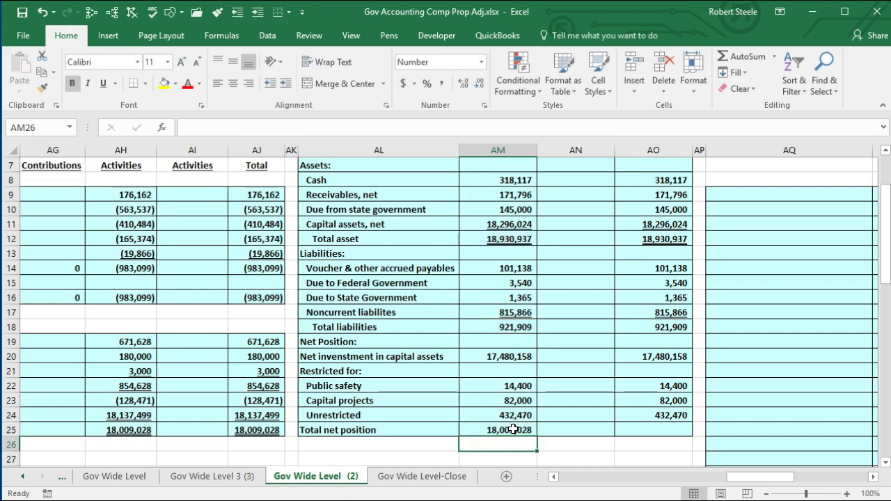
click(659, 430)
text(=sum()
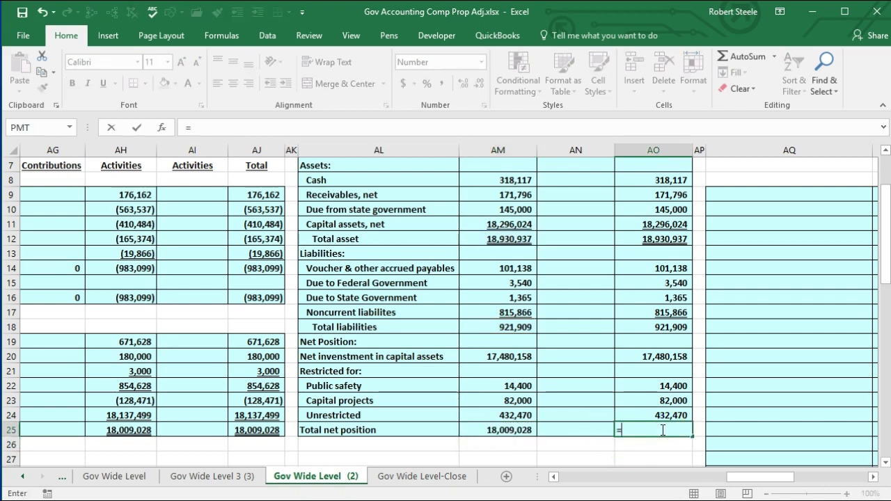
key(Up)
drag(661, 415, 665, 356)
key(Return)
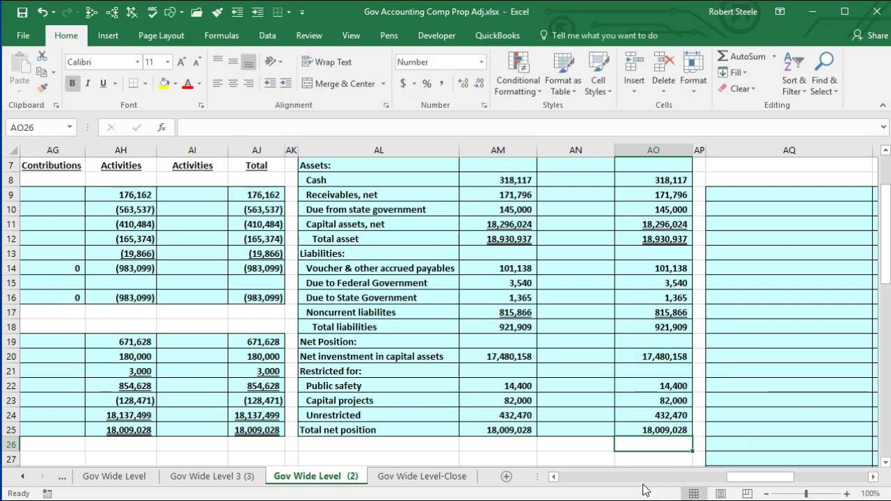
Underline the Unrestricted amounts in AM24 and AO24 and double-underline the Total net position amounts in AM25 and AO25
click(501, 415)
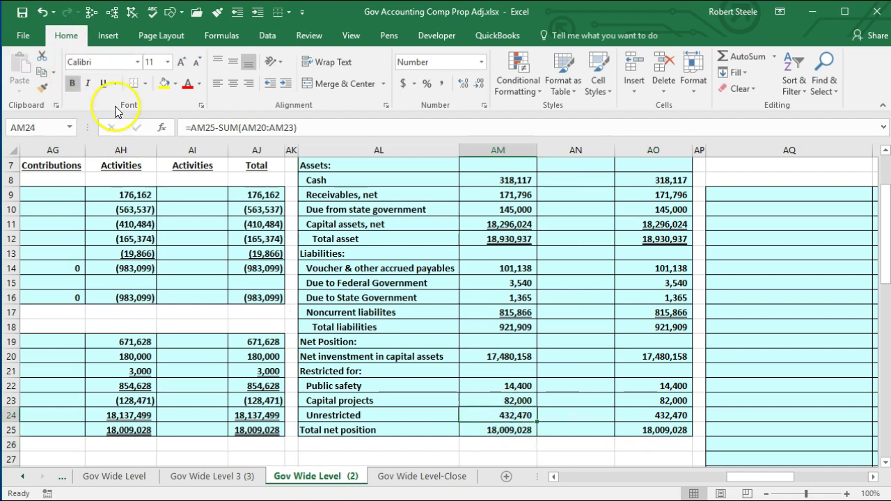
click(669, 413)
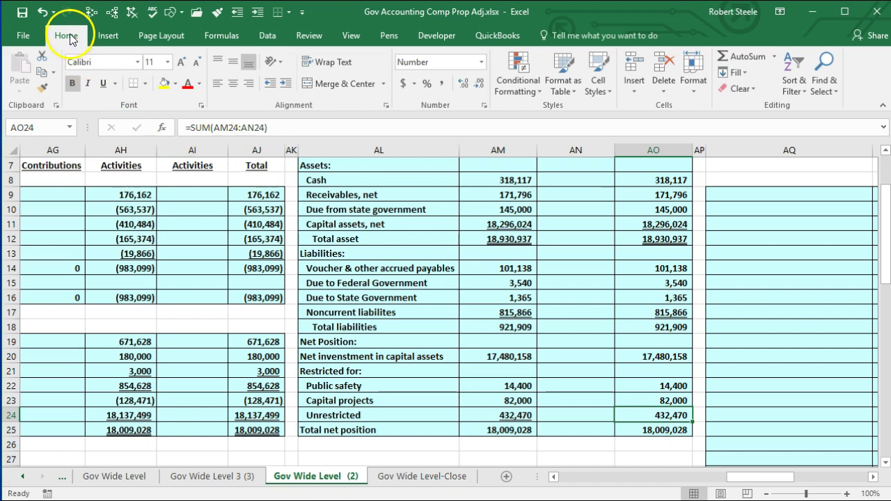
click(482, 428)
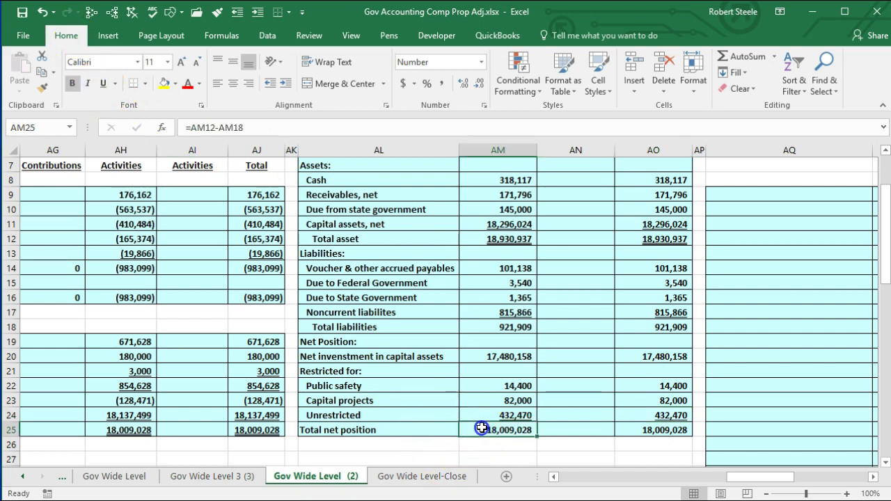
ctrl+click(663, 431)
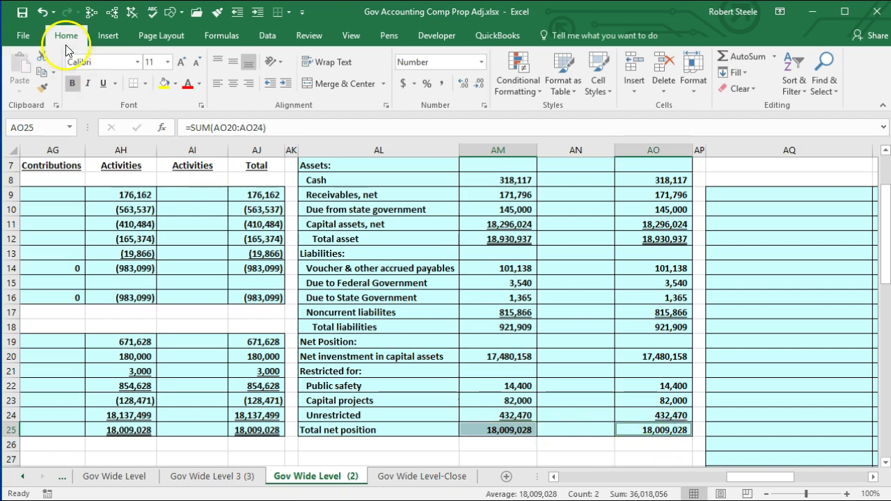
click(115, 84)
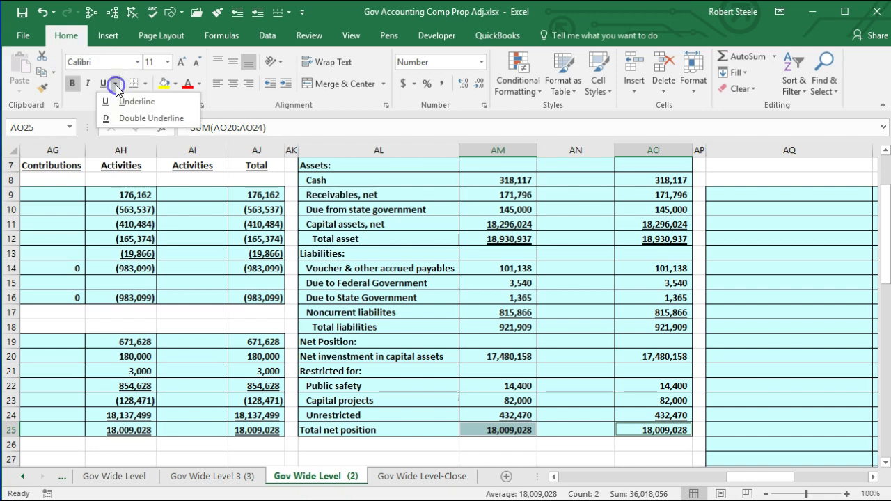
click(134, 121)
click(584, 419)
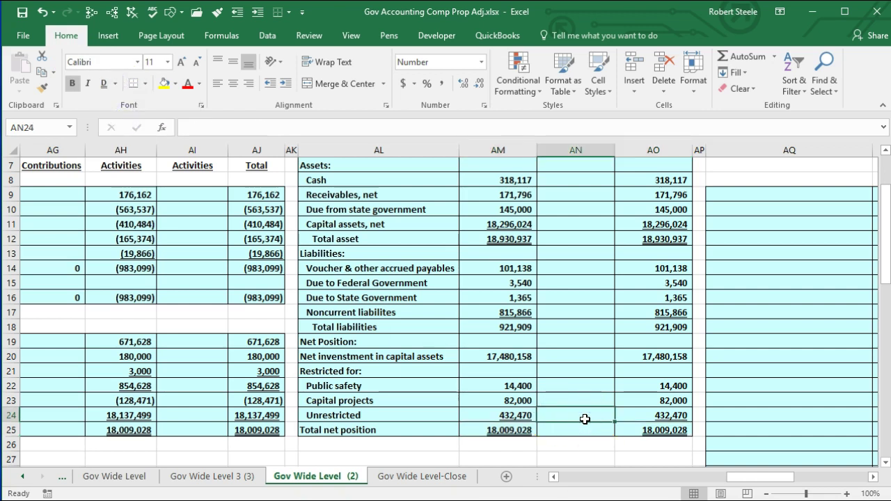
scroll(585, 419, up, 2)
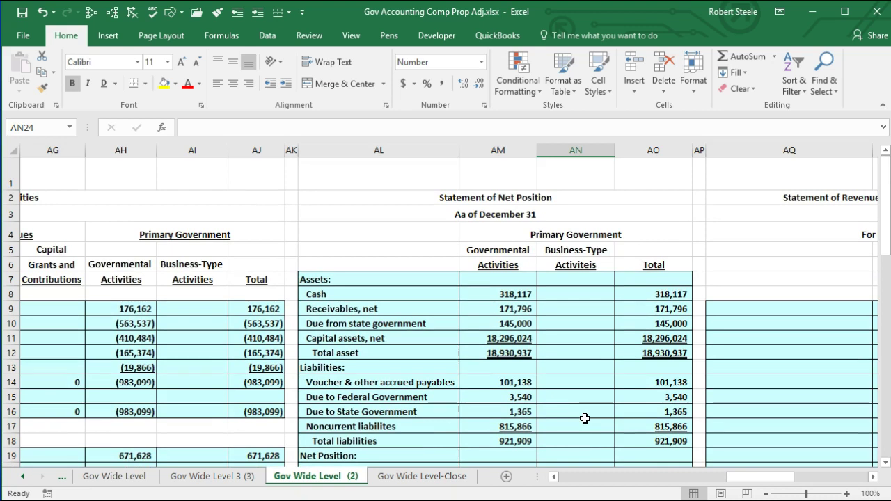
drag(752, 478, 772, 478)
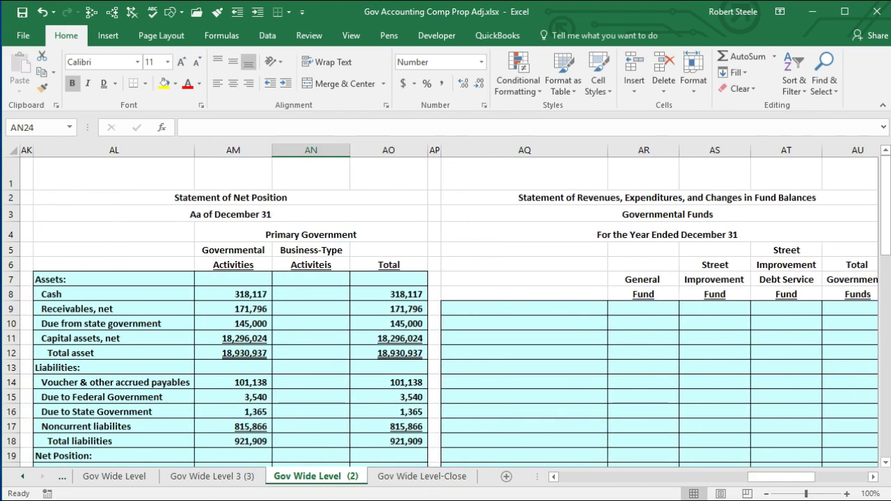